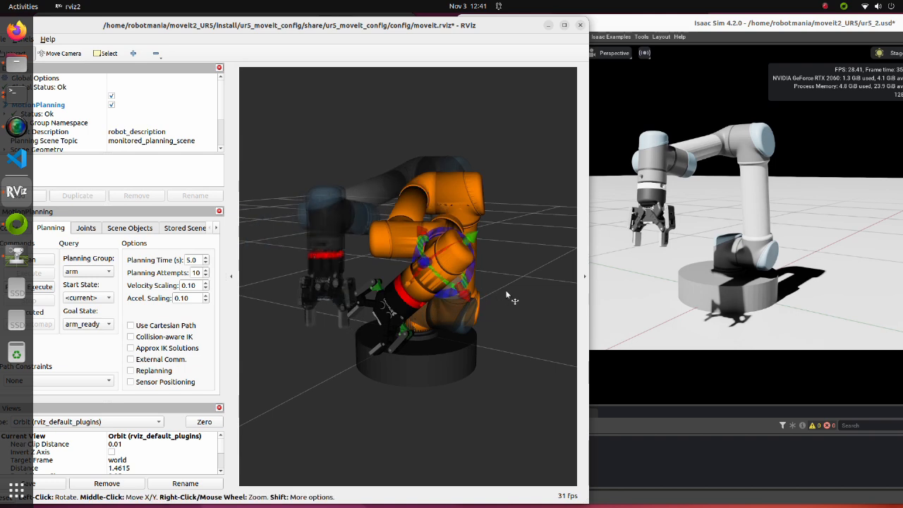
Plan and execute the arm group's motion to the arm_ready goal state
{"action": "left_click", "coordinate": [43, 287]}
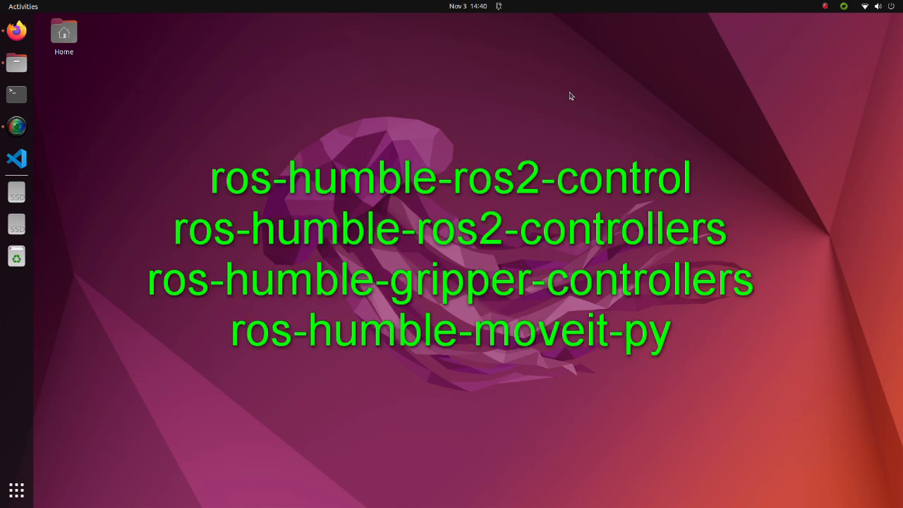
Delete the ur5_moveit_config folder from the src folder of the moveit2_UR5 workspace
{"action": "left_click", "coordinate": [16, 62]}
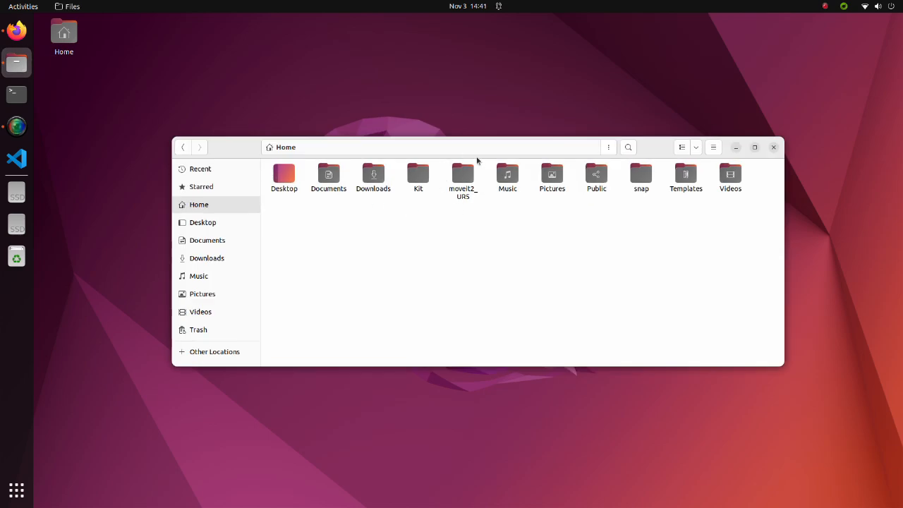
{"action": "double_click", "coordinate": [462, 192]}
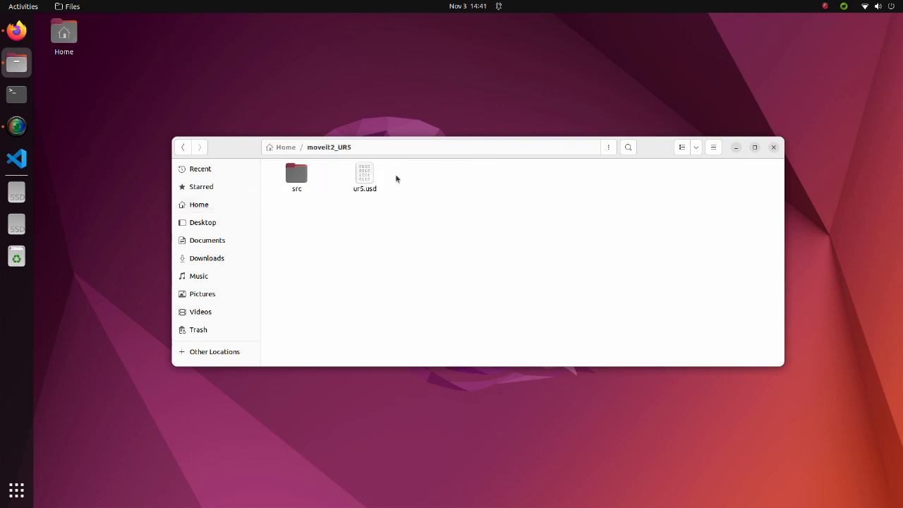
{"action": "double_click", "coordinate": [302, 176]}
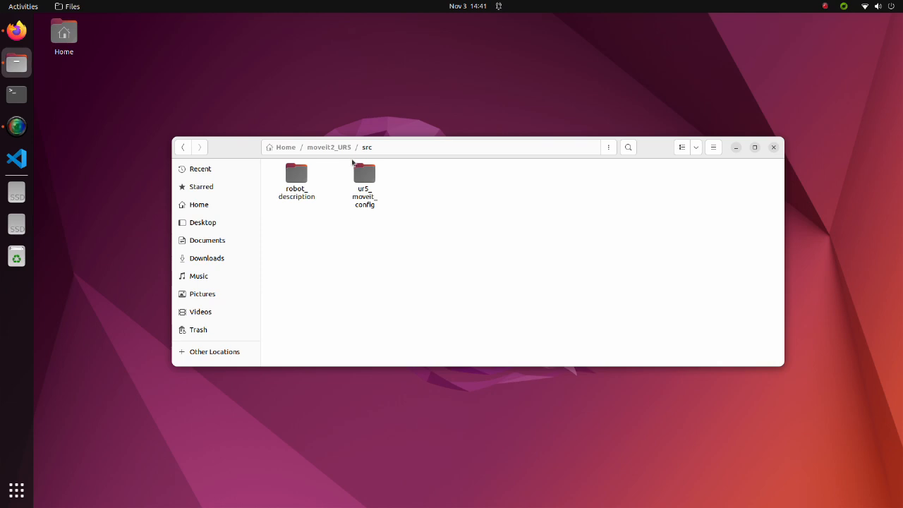
{"action": "left_click", "coordinate": [361, 200]}
{"action": "key", "text": "Delete"}
Delete the ur5.usd file from the moveit2_UR5 folder and dismiss the deletion notice
{"action": "left_click", "coordinate": [342, 151]}
{"action": "left_click", "coordinate": [357, 189]}
{"action": "key", "text": "Delete"}
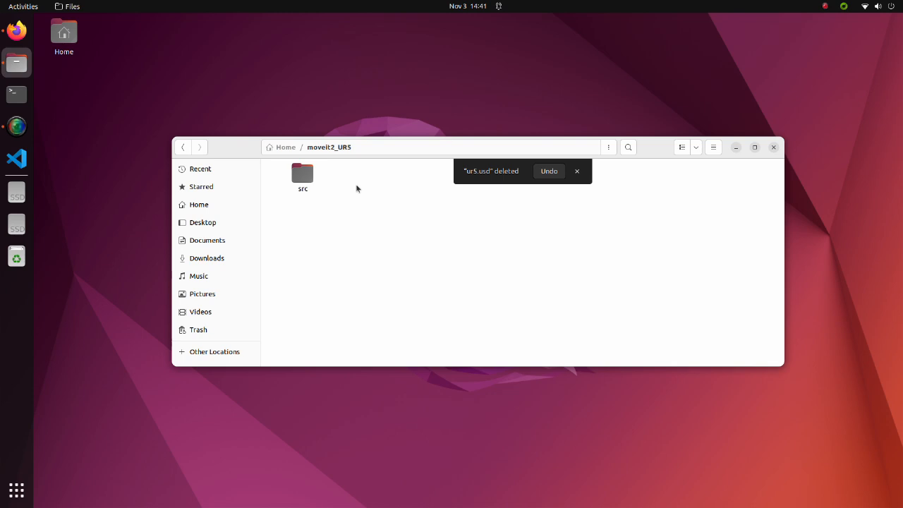
{"action": "left_click", "coordinate": [577, 170]}
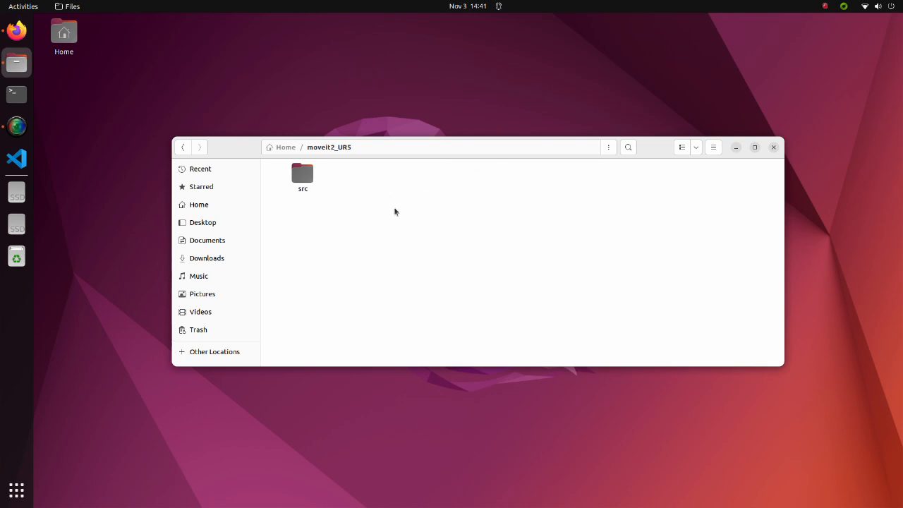
Build the moveit2_UR5 workspace by running colcon build in a terminal in its folder, and close that terminal
{"action": "right_click", "coordinate": [386, 230]}
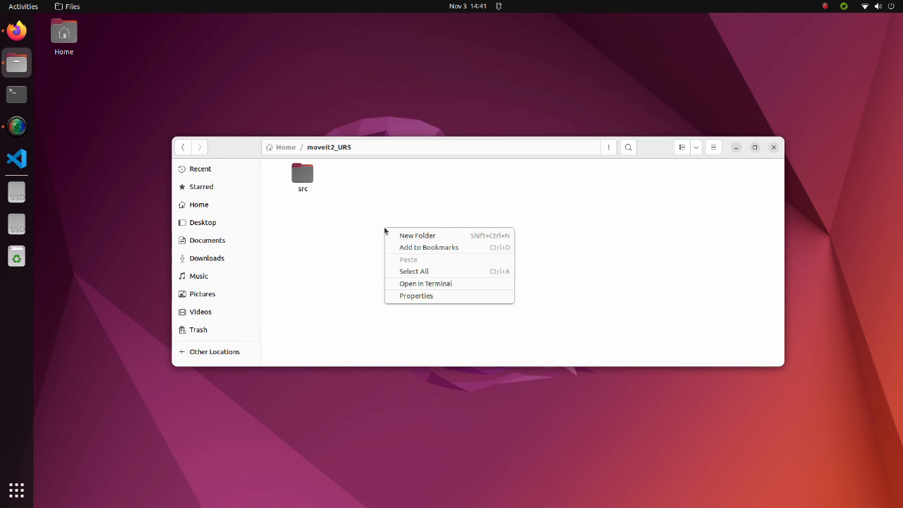
{"action": "left_click", "coordinate": [421, 283]}
{"action": "type", "text": "colcon build"}
{"action": "key", "text": "Return"}
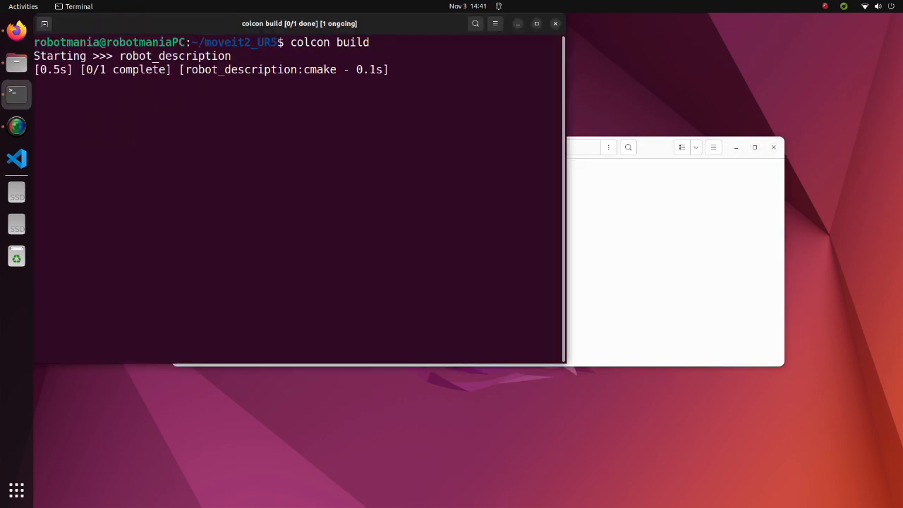
{"action": "left_click", "coordinate": [576, 27]}
{"action": "left_click", "coordinate": [556, 26]}
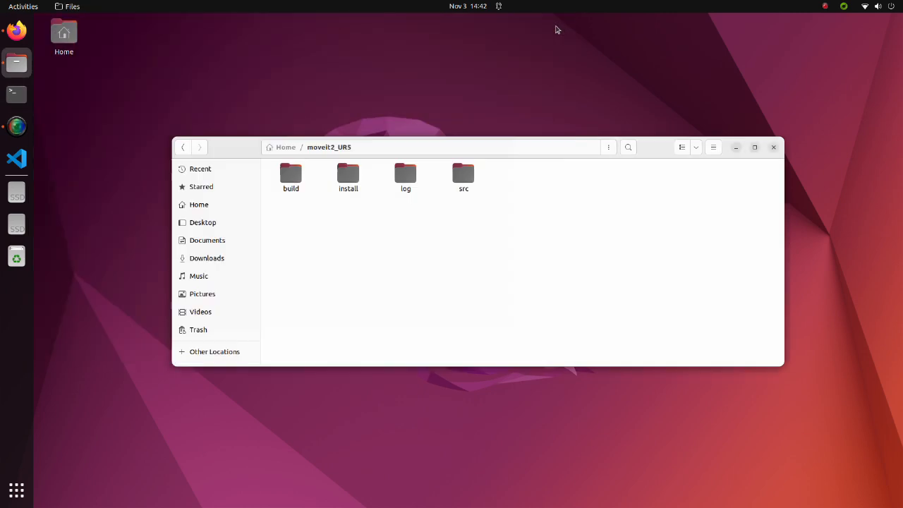
Source moveit2_UR5/install/setup.bash in a new terminal
{"action": "left_click", "coordinate": [16, 93]}
{"action": "type", "text": "source mo"}
{"action": "key", "text": "Tab"}
{"action": "type", "text": "inst"}
{"action": "key", "text": "Tab"}
{"action": "type", "text": "setup.bash"}
{"action": "key", "text": "Return"}
Launch the MoveIt Setup Assistant with ros2 launch moveit_setup_assistant setup_assistant.launch.py and move its window clear of the terminal text
{"action": "type", "text": "ros2 launch moveit_setup_assi"}
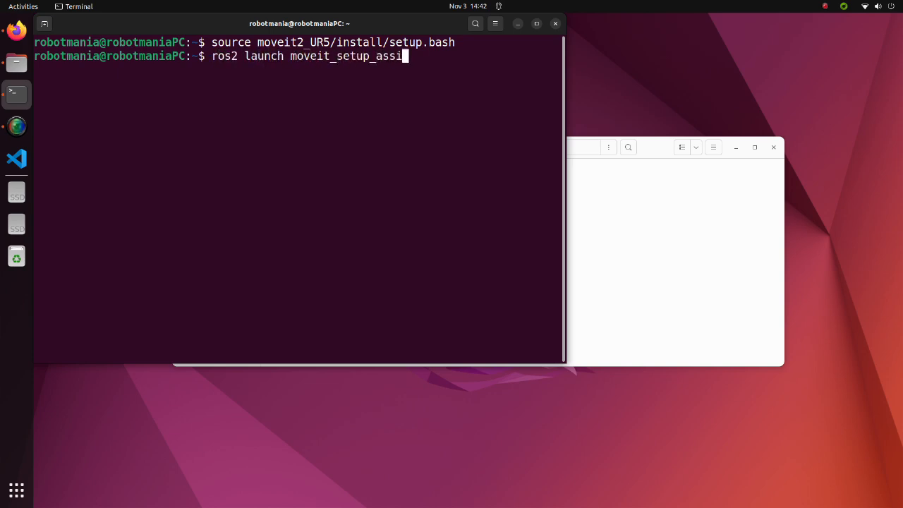
{"action": "type", "text": "stant setup_ass"}
{"action": "key", "text": "Tab"}
{"action": "key", "text": "Return"}
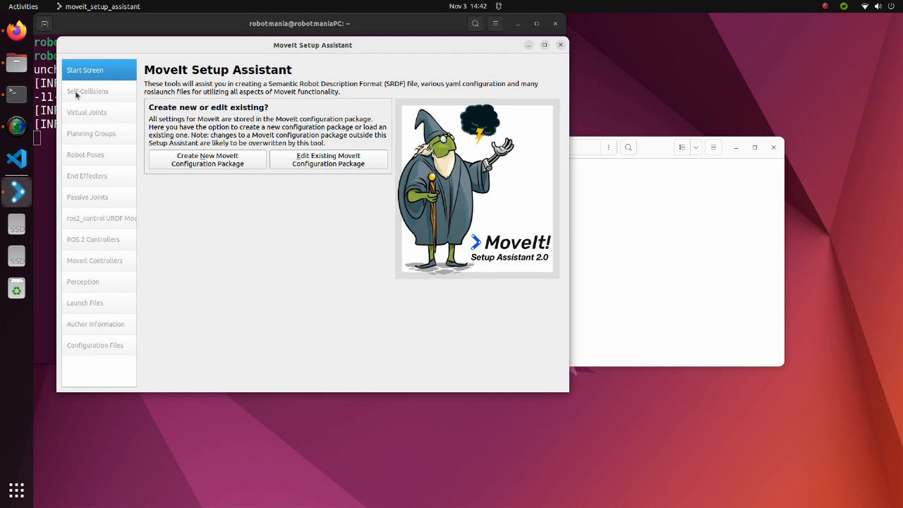
{"action": "left_click_drag", "start_coordinate": [155, 45], "coordinate": [316, 85]}
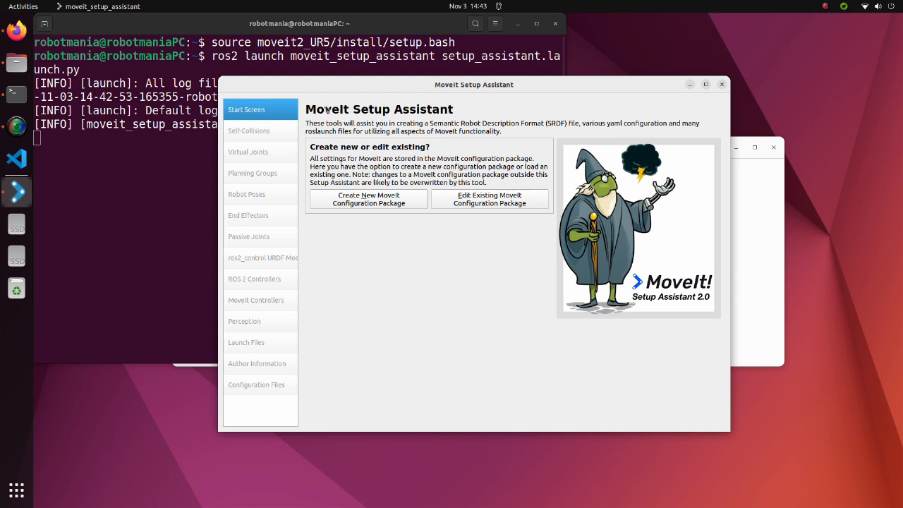
Create a new MoveIt configuration package and load ur5_robotiq85_gripper.xacro from moveit2_UR5/src/robot_description/urdf as the robot model
{"action": "left_click", "coordinate": [364, 201]}
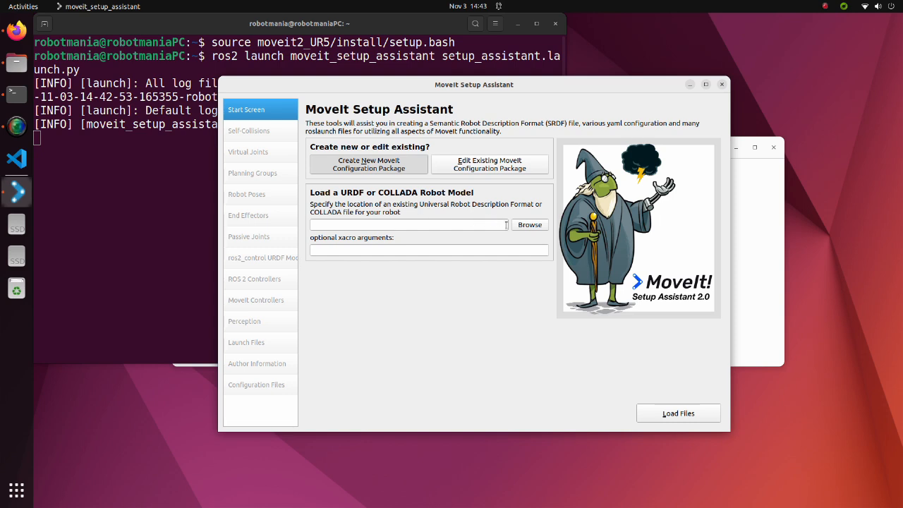
{"action": "left_click", "coordinate": [529, 226]}
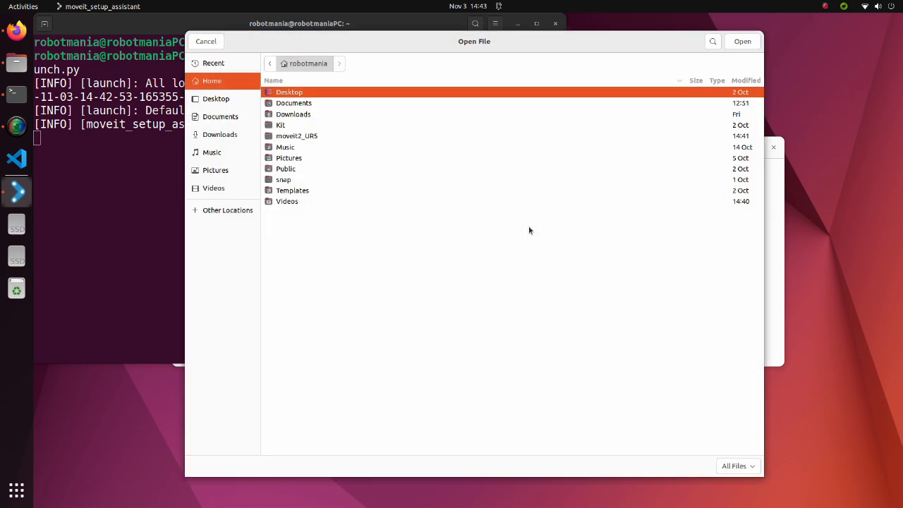
{"action": "double_click", "coordinate": [308, 137]}
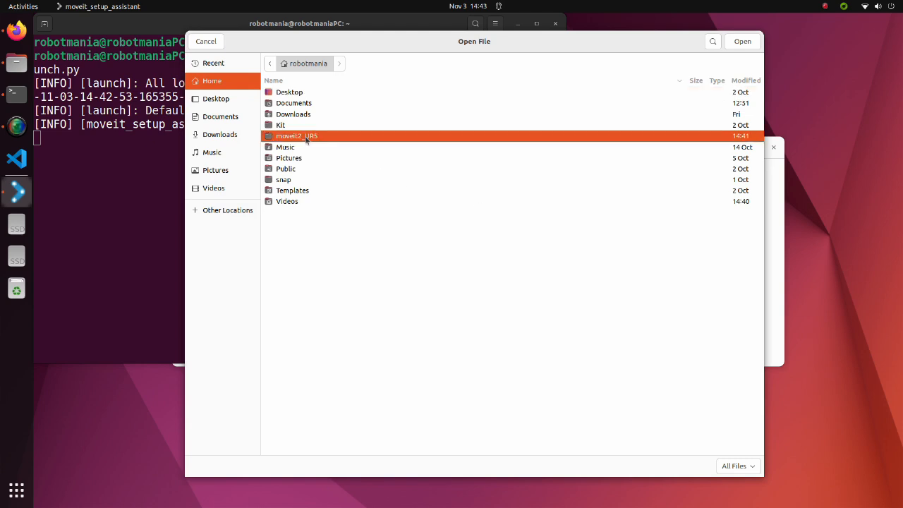
{"action": "double_click", "coordinate": [295, 128]}
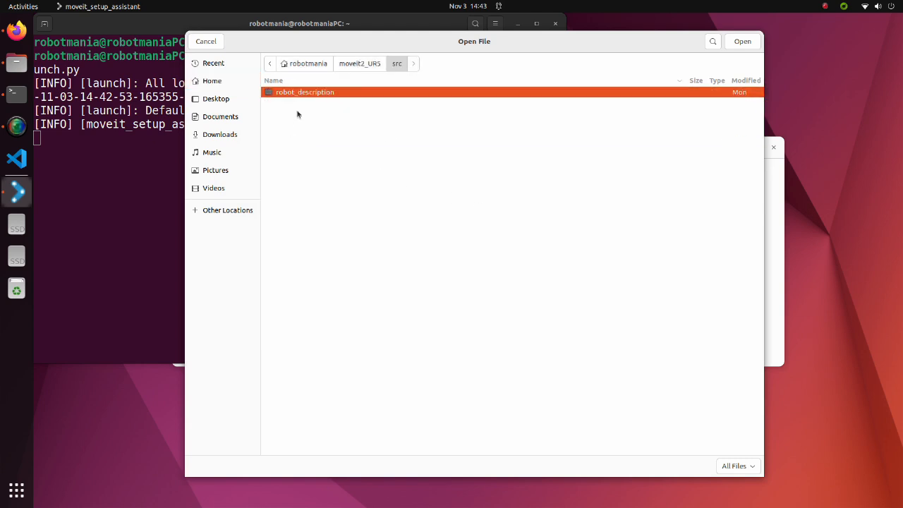
{"action": "double_click", "coordinate": [302, 93]}
{"action": "double_click", "coordinate": [286, 135]}
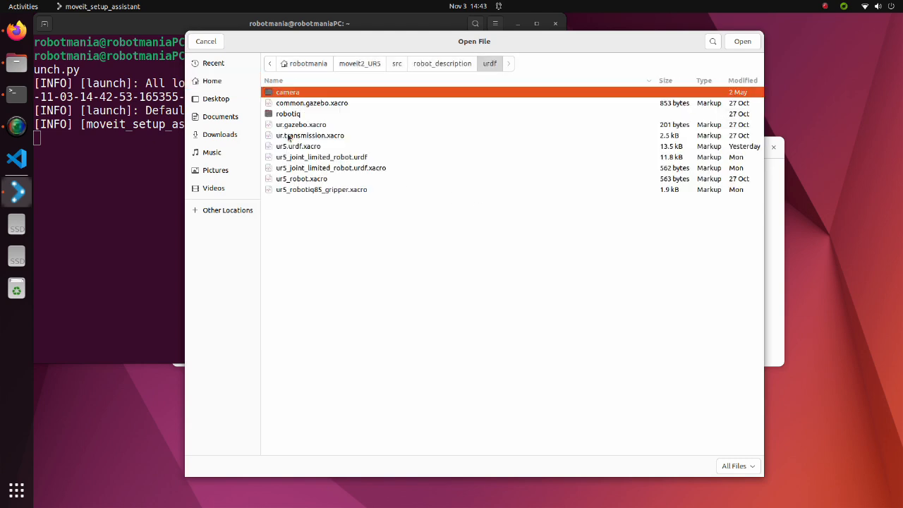
{"action": "left_click", "coordinate": [312, 192]}
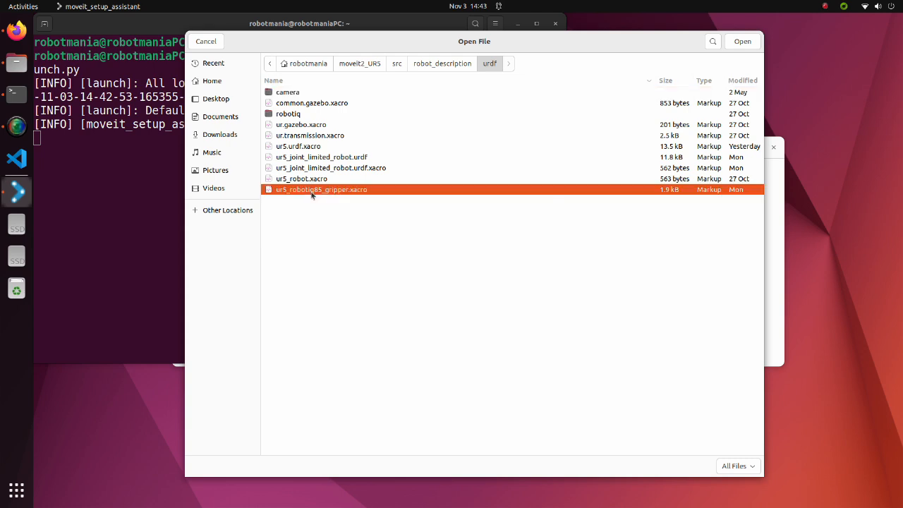
{"action": "left_click", "coordinate": [740, 40]}
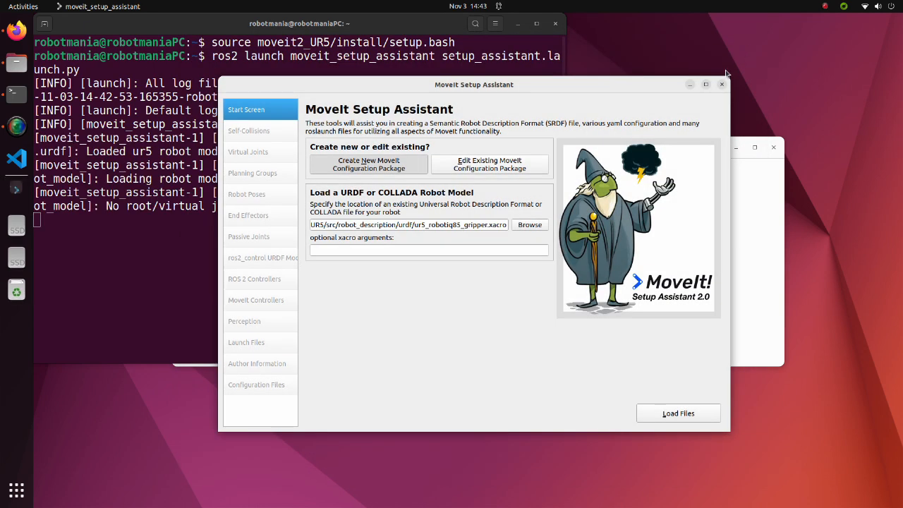
{"action": "left_click", "coordinate": [675, 409]}
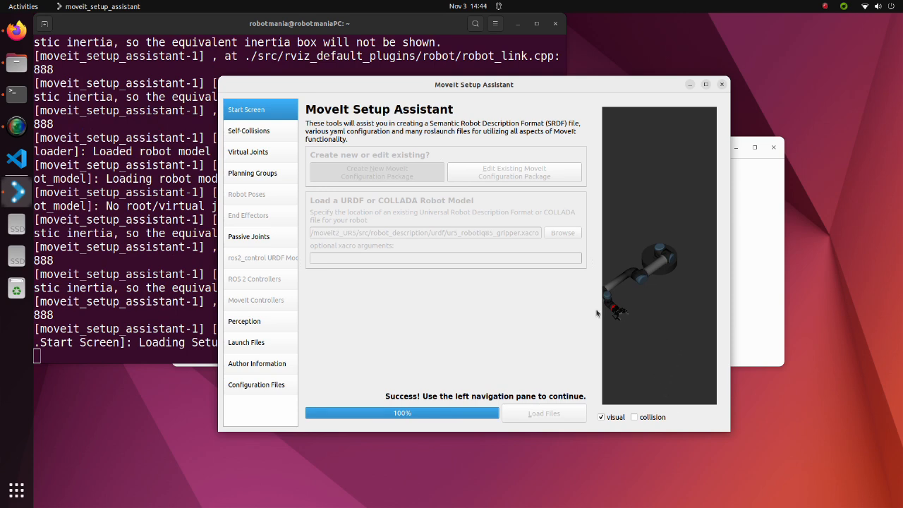
Generate the self-collision matrix for the robot with the default sampling settings
{"action": "left_click", "coordinate": [264, 133]}
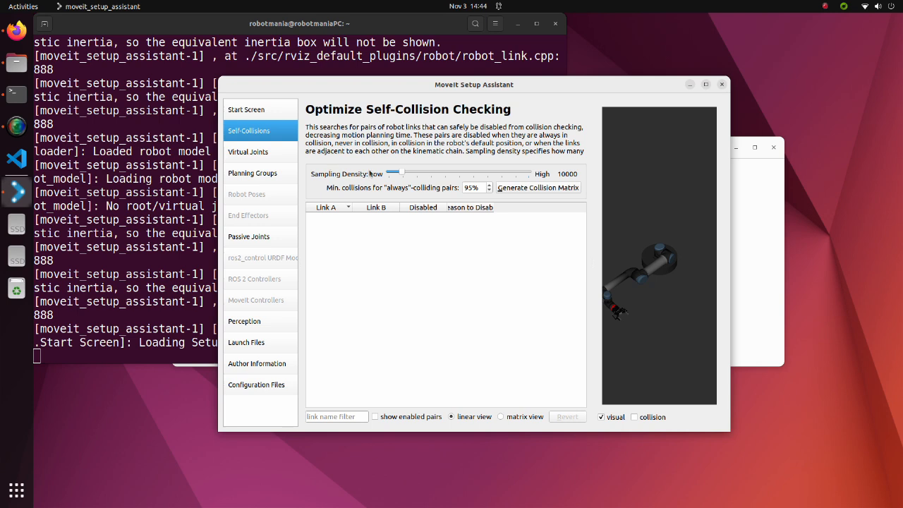
{"action": "left_click", "coordinate": [538, 189]}
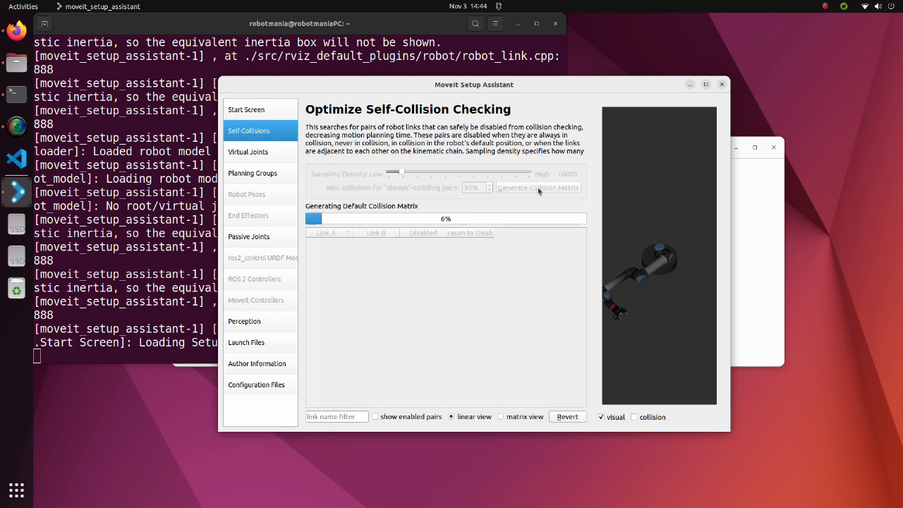
{"action": "mouse_move", "coordinate": [582, 218]}
{"action": "left_mouse_down"}
{"action": "mouse_move", "coordinate": [584, 353]}
{"action": "mouse_move", "coordinate": [584, 216]}
{"action": "left_mouse_up"}
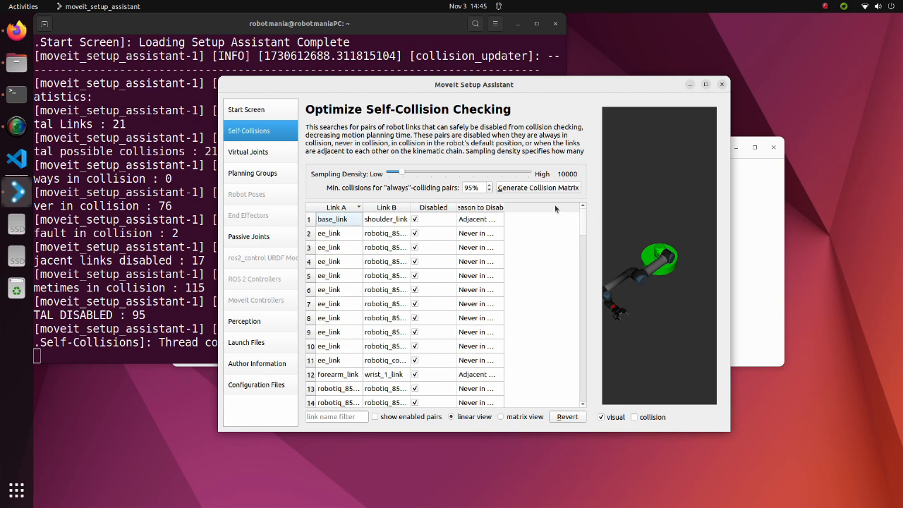
Add a virtual joint named virtual_joint with child link base_link and parent frame world
{"action": "left_click", "coordinate": [252, 152]}
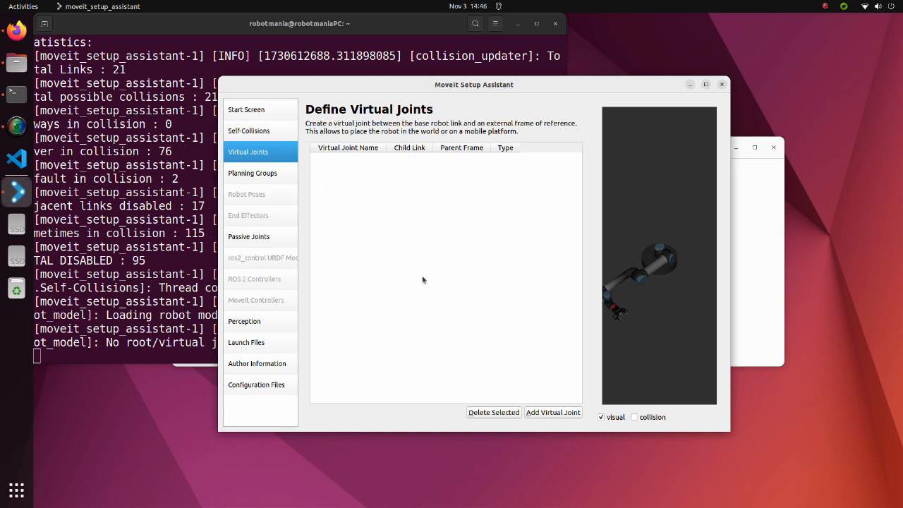
{"action": "left_click", "coordinate": [551, 413]}
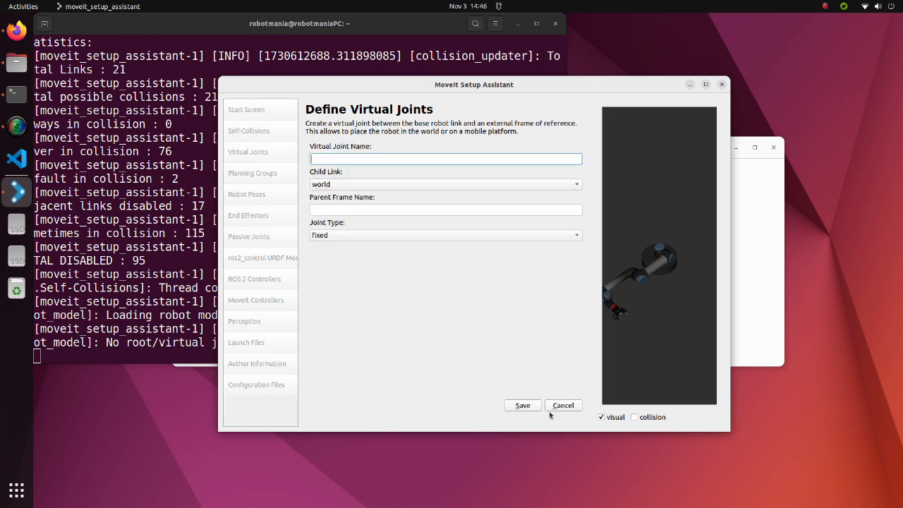
{"action": "type", "text": "virtual_joint"}
{"action": "left_click", "coordinate": [575, 187]}
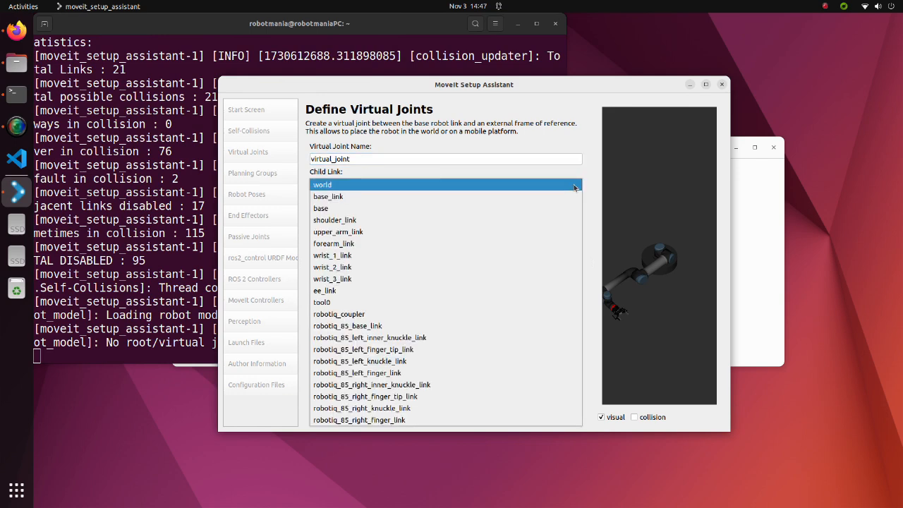
{"action": "left_click", "coordinate": [530, 198]}
{"action": "left_click", "coordinate": [514, 210]}
{"action": "type", "text": "world"}
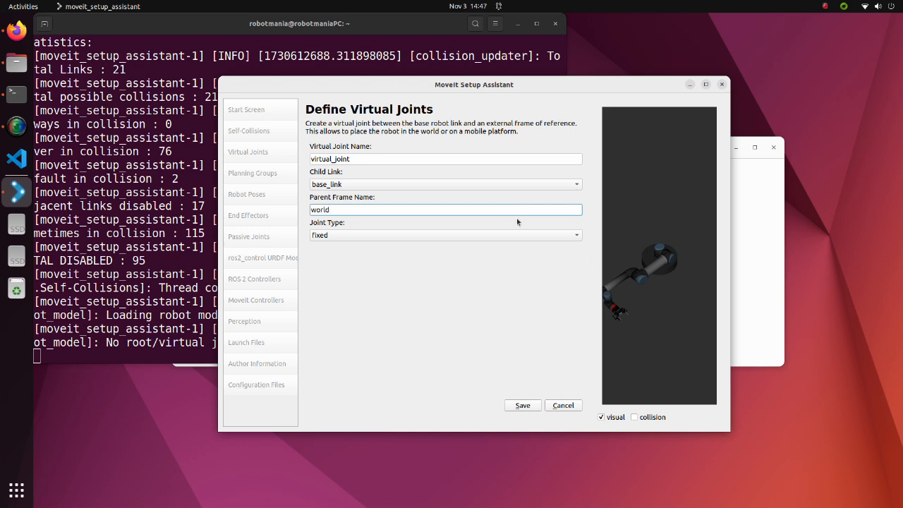
Keep the virtual joint's type as fixed and save the joint
{"action": "left_click", "coordinate": [581, 238]}
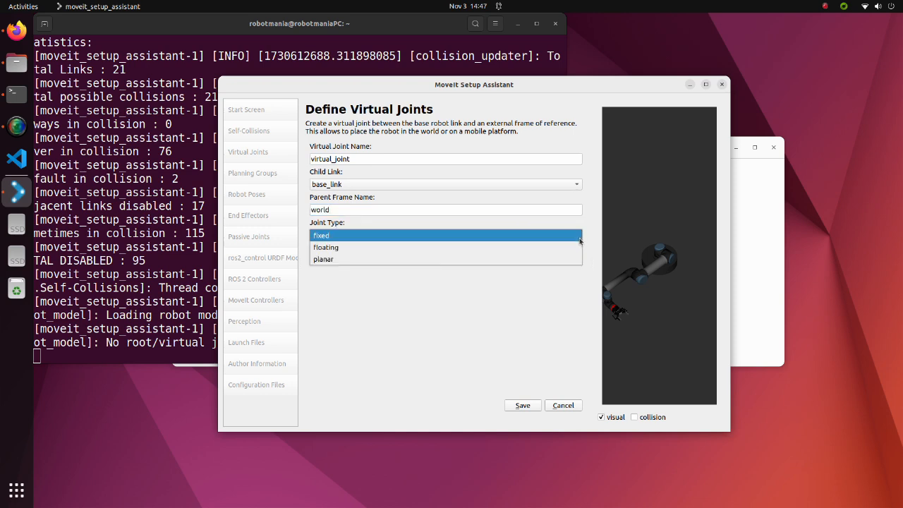
{"action": "left_click", "coordinate": [580, 241]}
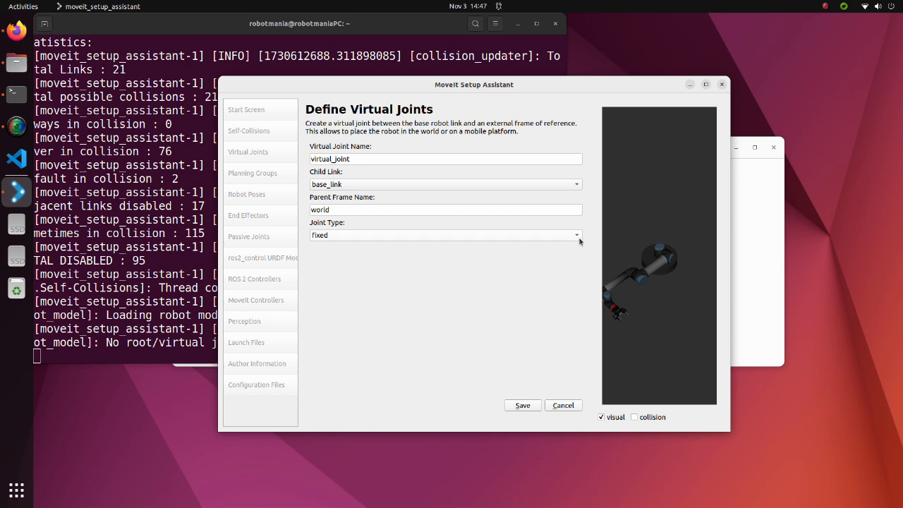
{"action": "left_click", "coordinate": [578, 238]}
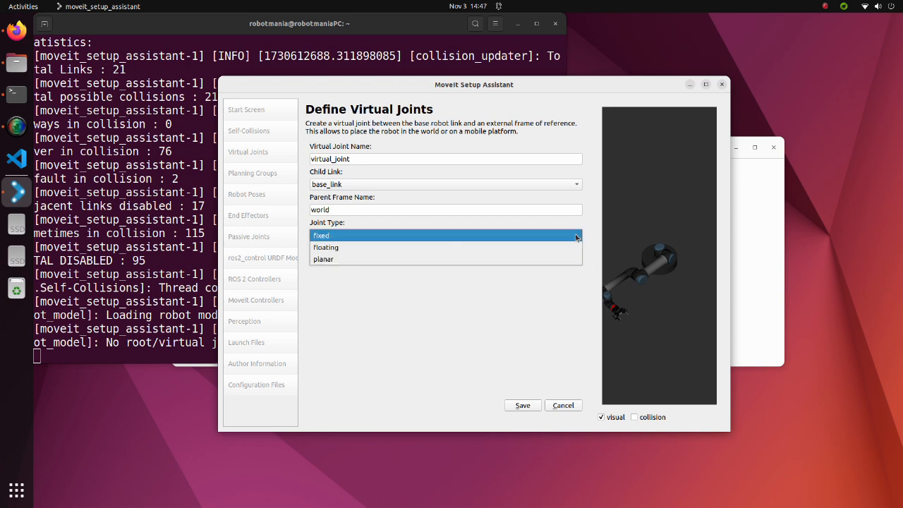
{"action": "left_click", "coordinate": [577, 238]}
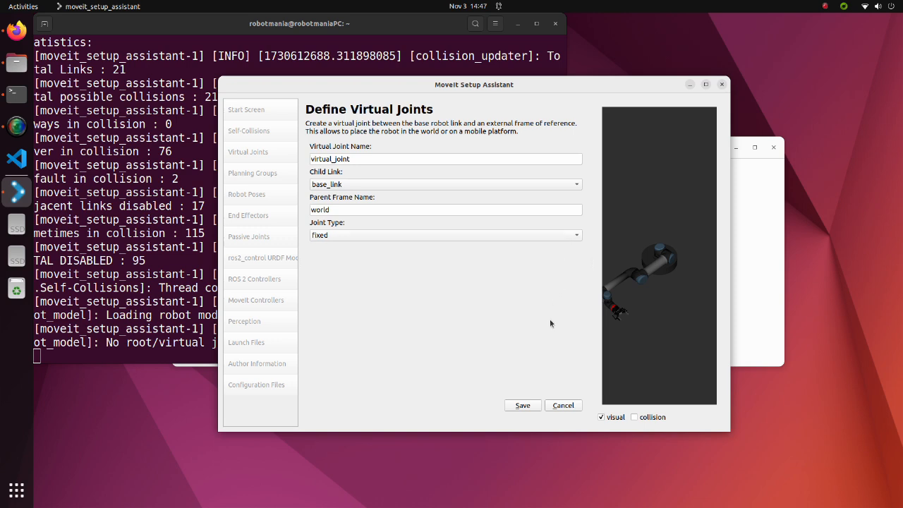
{"action": "left_click", "coordinate": [522, 405]}
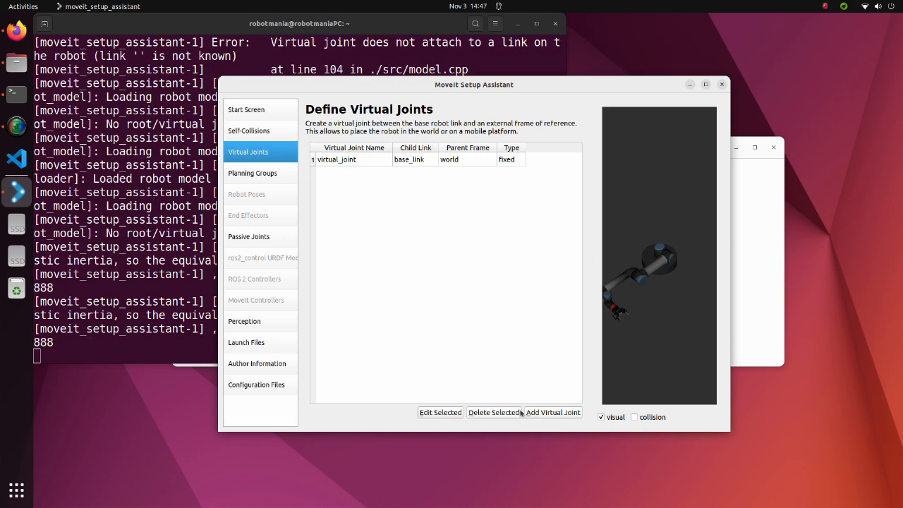
Create a planning group named arm with the kdl_kinematics_plugin/KDLKinematicsPlugin solver and RRTConnect as its default planner
{"action": "left_click", "coordinate": [268, 177]}
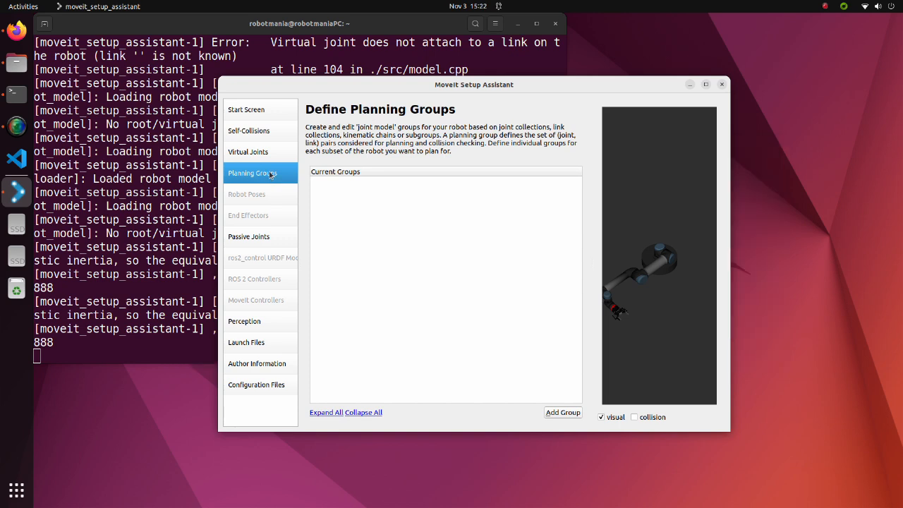
{"action": "left_click", "coordinate": [563, 413]}
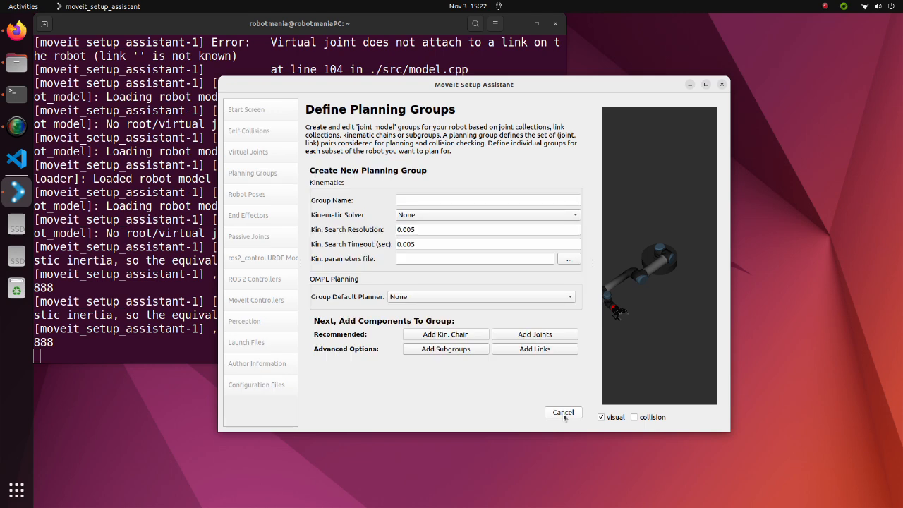
{"action": "left_click", "coordinate": [465, 200]}
{"action": "type", "text": "arm"}
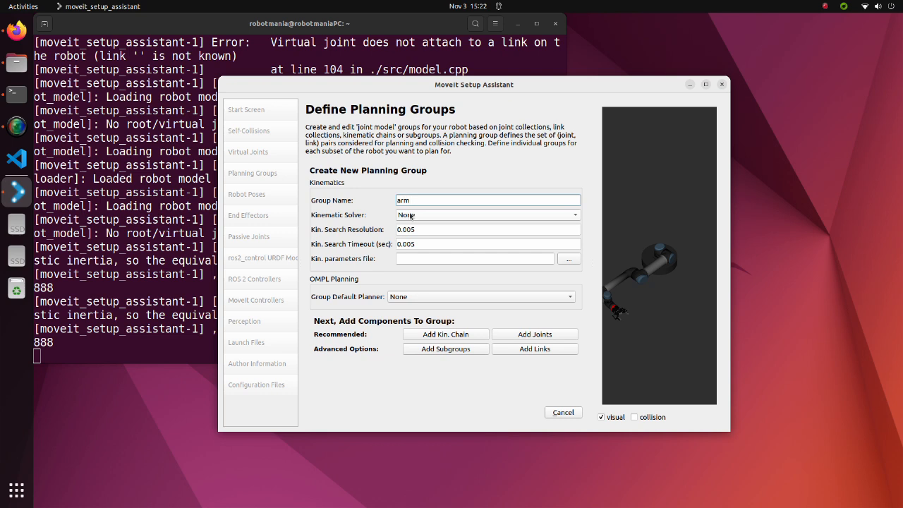
{"action": "left_click", "coordinate": [411, 215]}
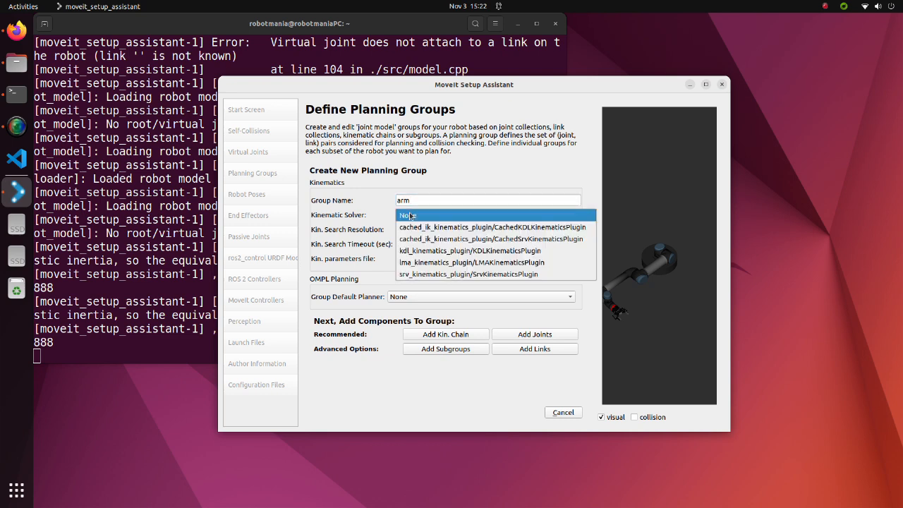
{"action": "left_click", "coordinate": [421, 250]}
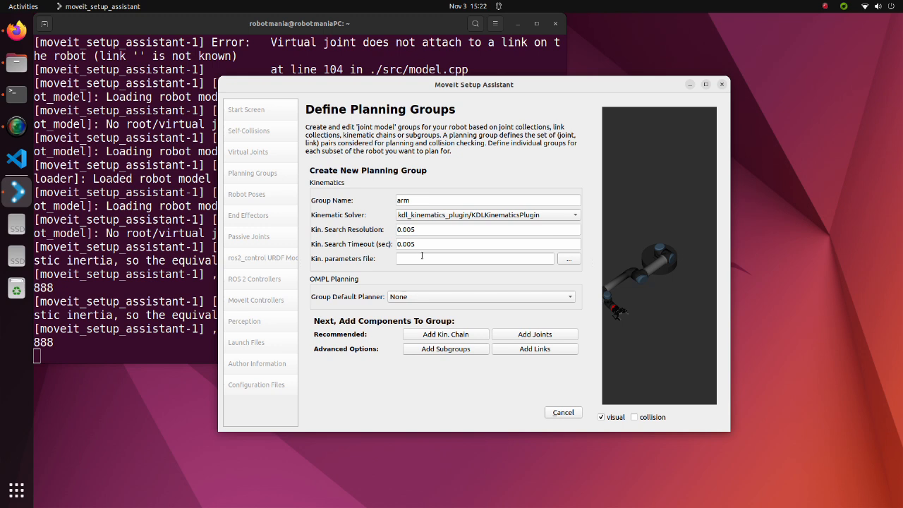
{"action": "left_click", "coordinate": [430, 297]}
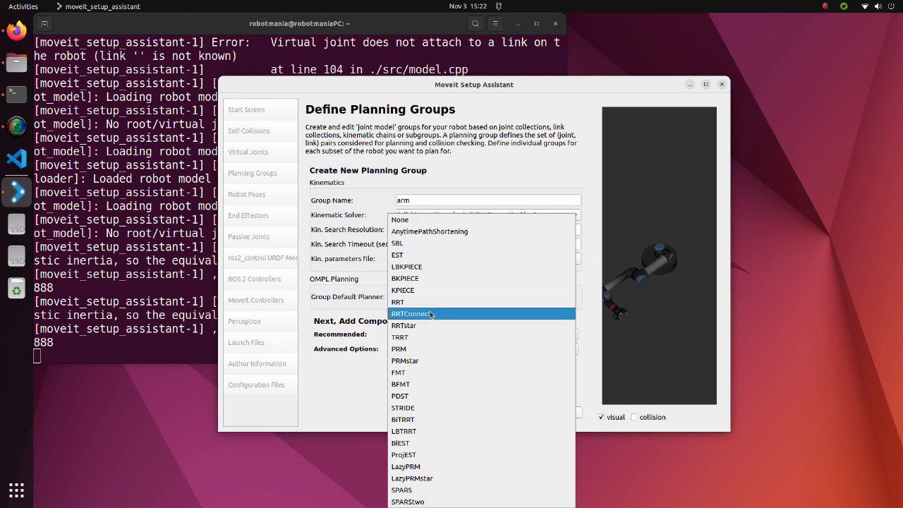
{"action": "left_click", "coordinate": [430, 314]}
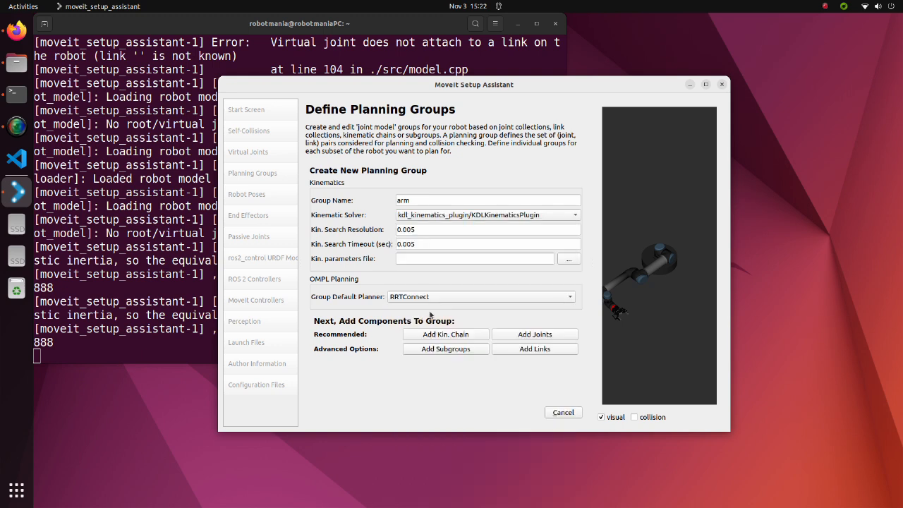
Add the six joints from shoulder_pan_joint through wrist_3_joint to the arm group and save it
{"action": "left_click", "coordinate": [525, 335]}
{"action": "left_click", "coordinate": [375, 249]}
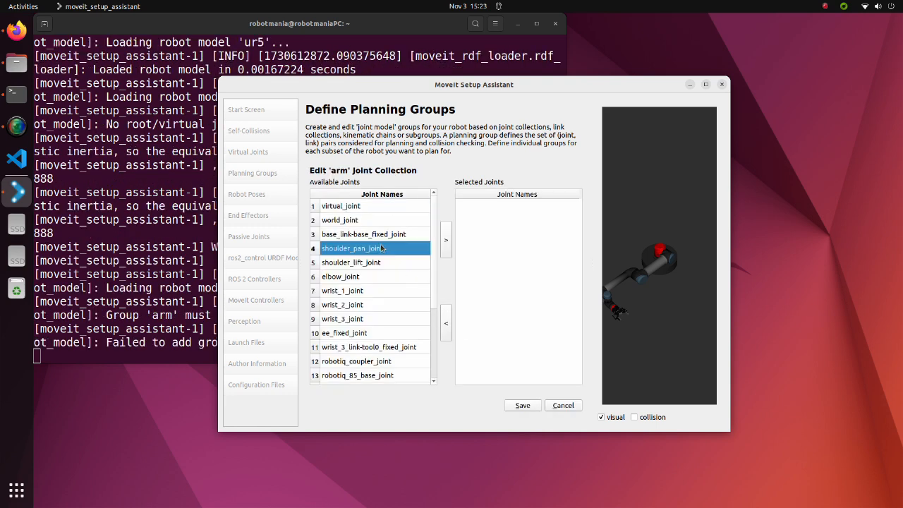
{"action": "left_click", "coordinate": [371, 319], "text": "shift"}
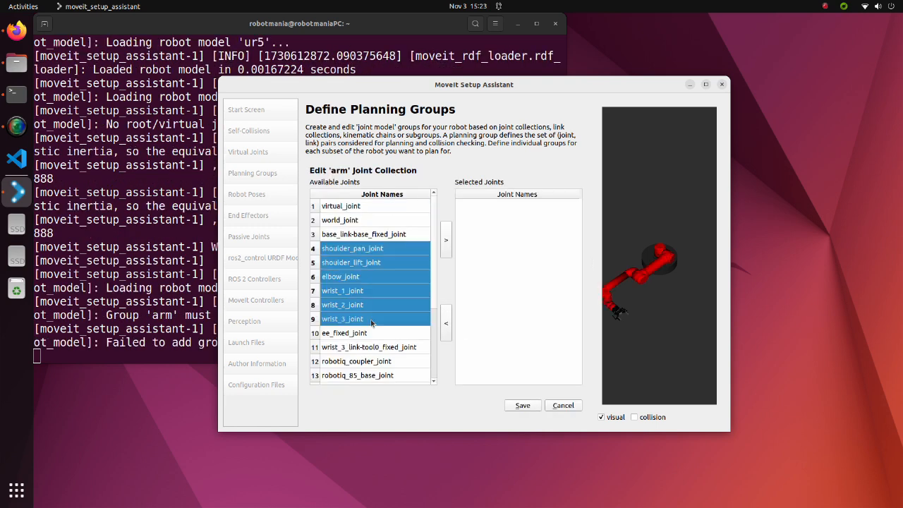
{"action": "left_click", "coordinate": [446, 240]}
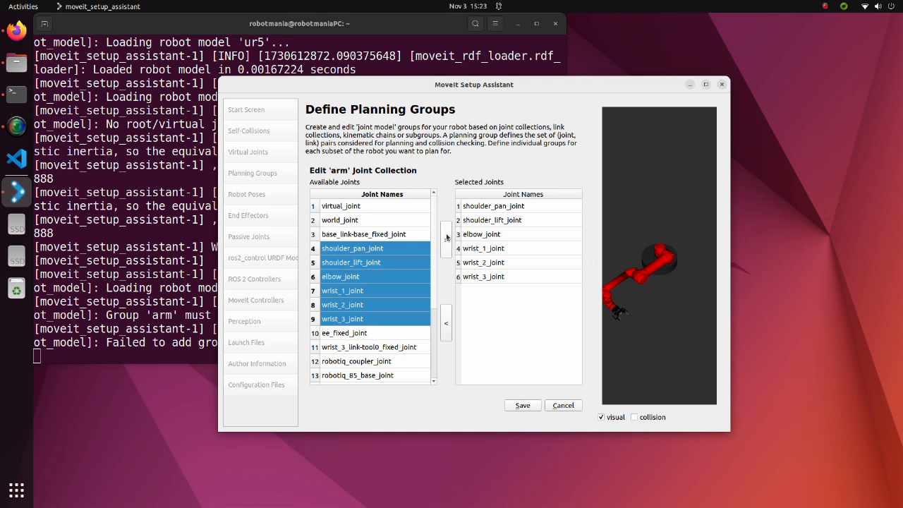
{"action": "left_click", "coordinate": [523, 406]}
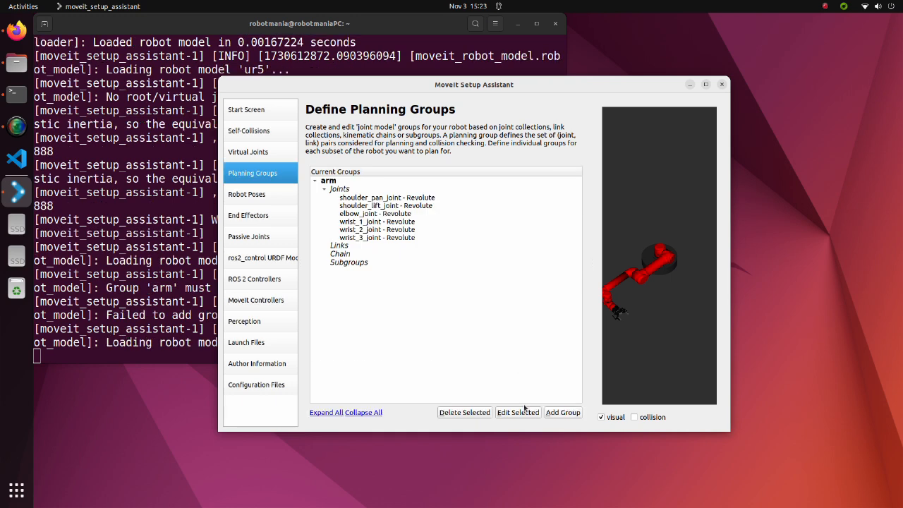
Create a planning group named gripper containing robotiq_85_left_knuckle_joint and robotiq_85_right_knuckle_joint, without a kinematic solver or default planner
{"action": "left_click", "coordinate": [559, 413]}
{"action": "left_click", "coordinate": [490, 201]}
{"action": "type", "text": "gripper"}
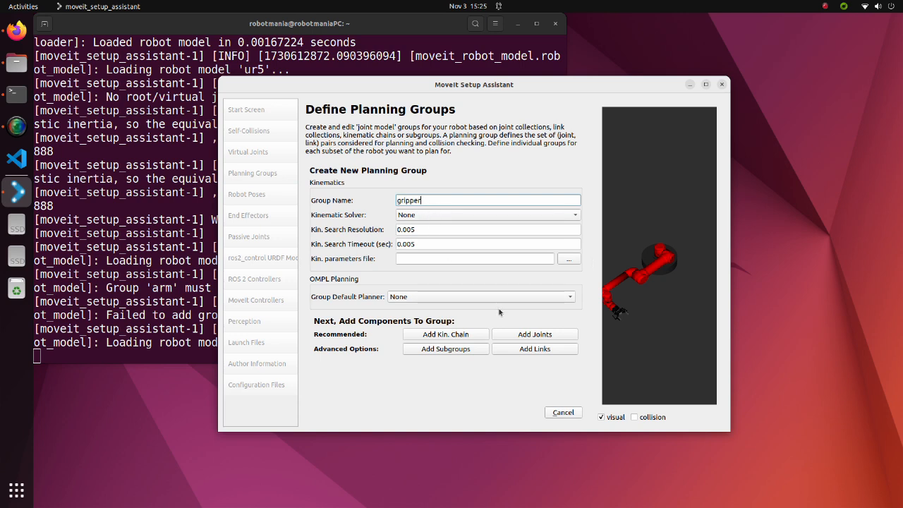
{"action": "left_click", "coordinate": [519, 334]}
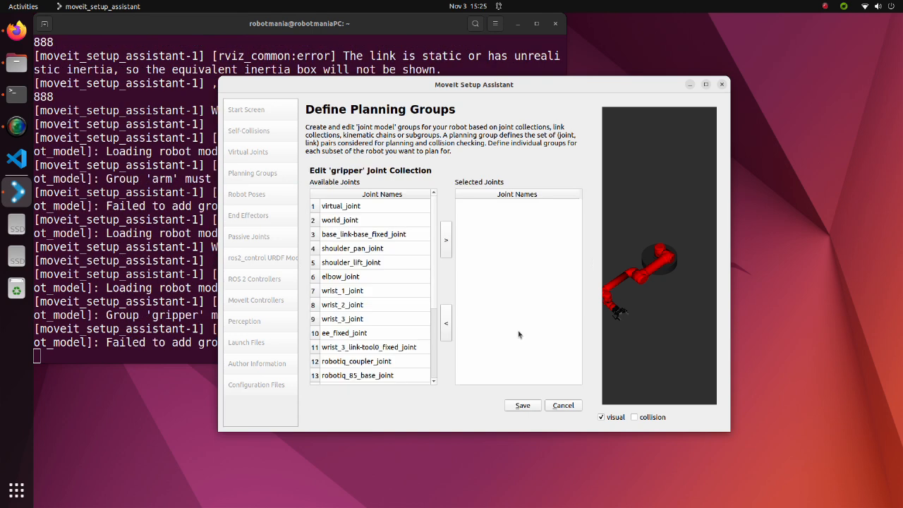
{"action": "left_click_drag", "start_coordinate": [438, 241], "coordinate": [437, 302]}
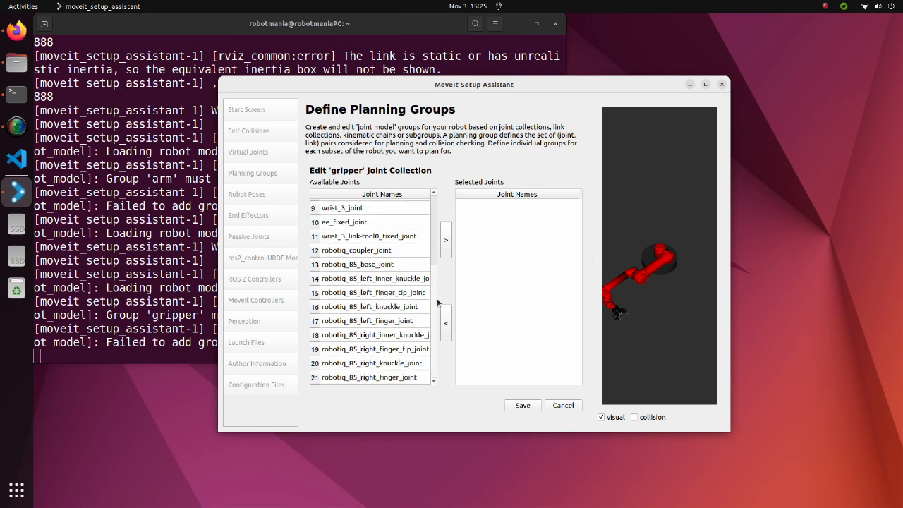
{"action": "left_click", "coordinate": [388, 310]}
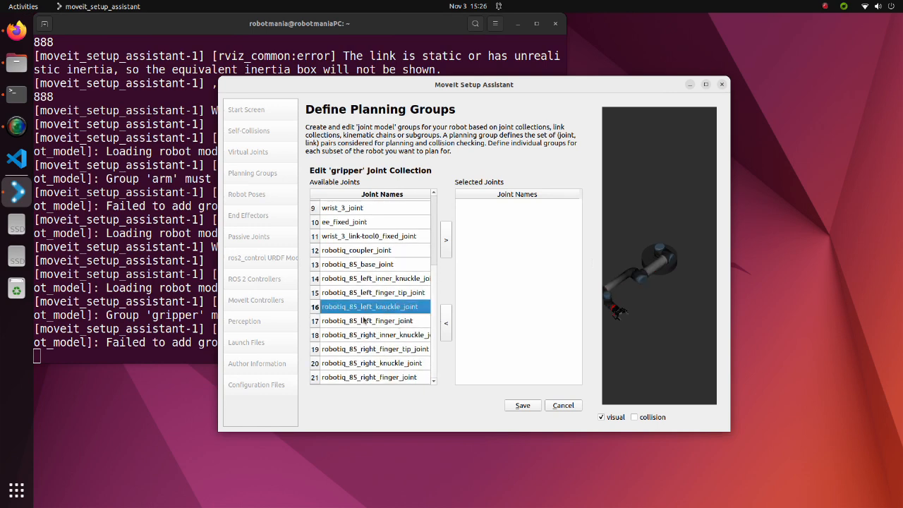
{"action": "left_click", "coordinate": [360, 366], "text": "ctrl"}
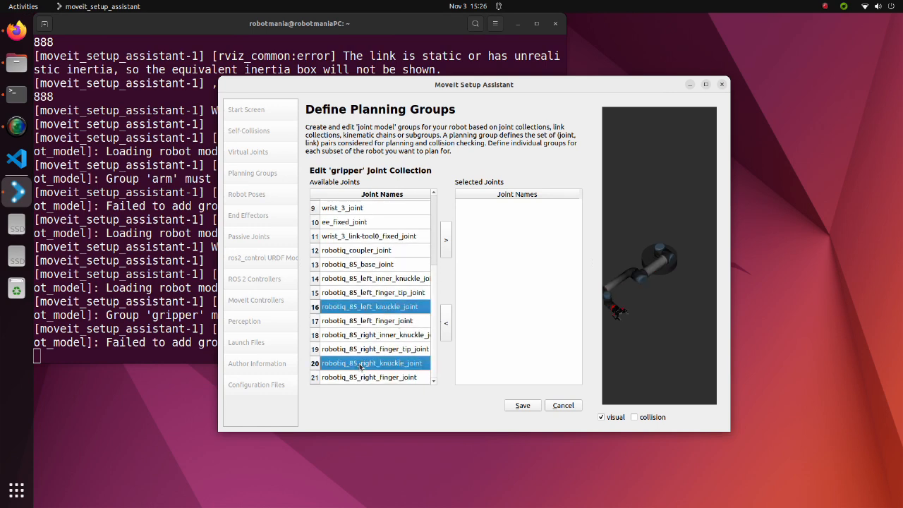
{"action": "left_click", "coordinate": [445, 244]}
{"action": "left_click", "coordinate": [525, 406]}
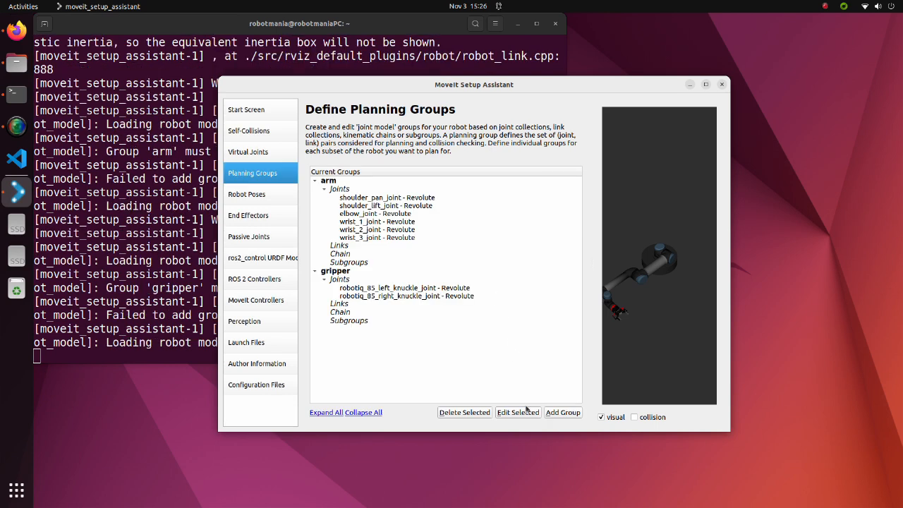
Add a robot pose named arm_home for the arm group with all joints at zero
{"action": "left_click", "coordinate": [279, 194]}
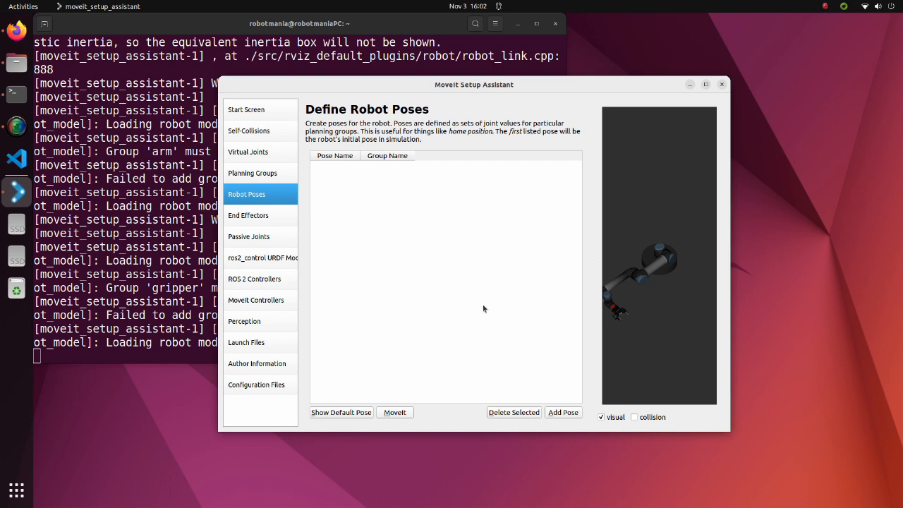
{"action": "left_click", "coordinate": [562, 413]}
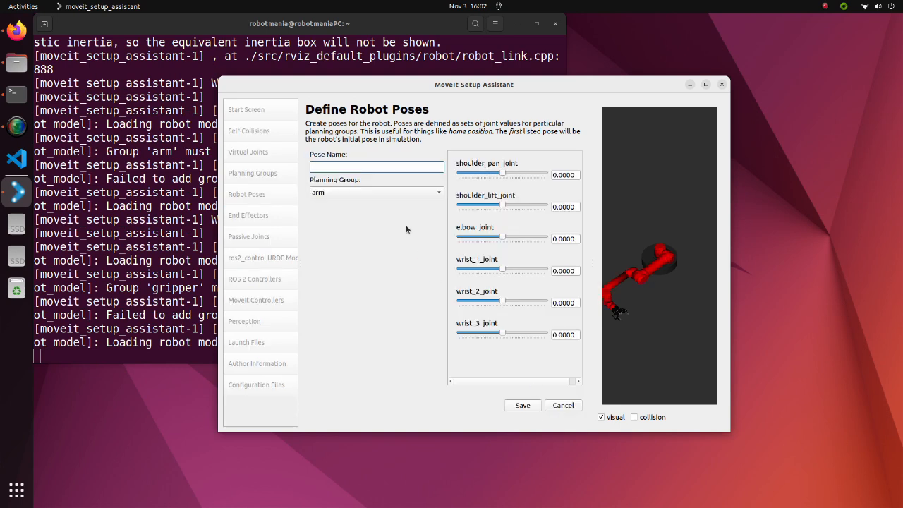
{"action": "type", "text": "arm_home"}
{"action": "left_click", "coordinate": [523, 406]}
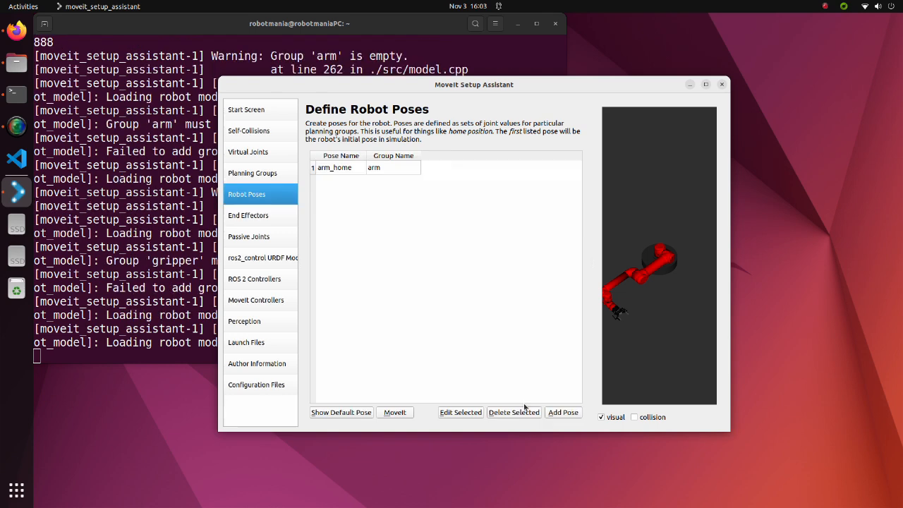
Save an arm_ready pose for the arm group with shoulder_lift_joint about -1.16, elbow_joint about 1.41, wrist_1_joint about 1.37 and wrist_2_joint about 1.48
{"action": "left_click", "coordinate": [550, 417]}
{"action": "left_click", "coordinate": [352, 166]}
{"action": "type", "text": "arm_ready"}
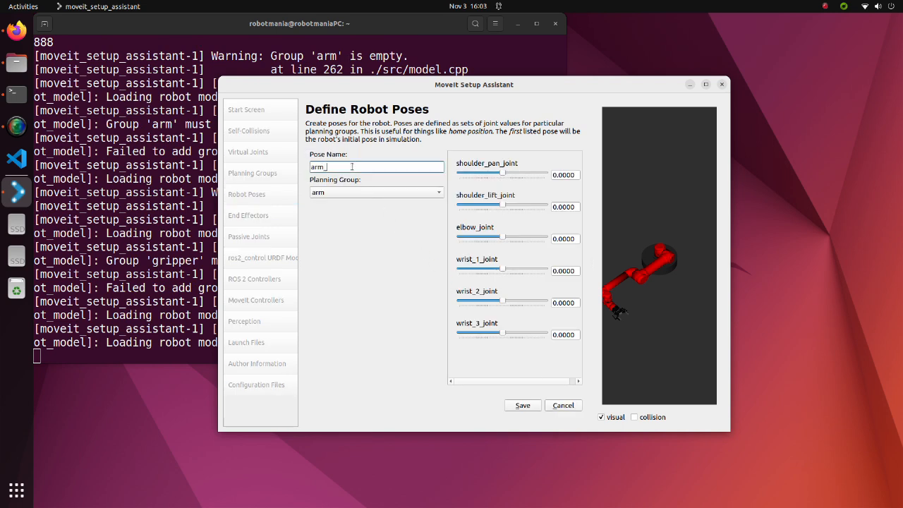
{"action": "left_click_drag", "start_coordinate": [502, 205], "coordinate": [486, 206]}
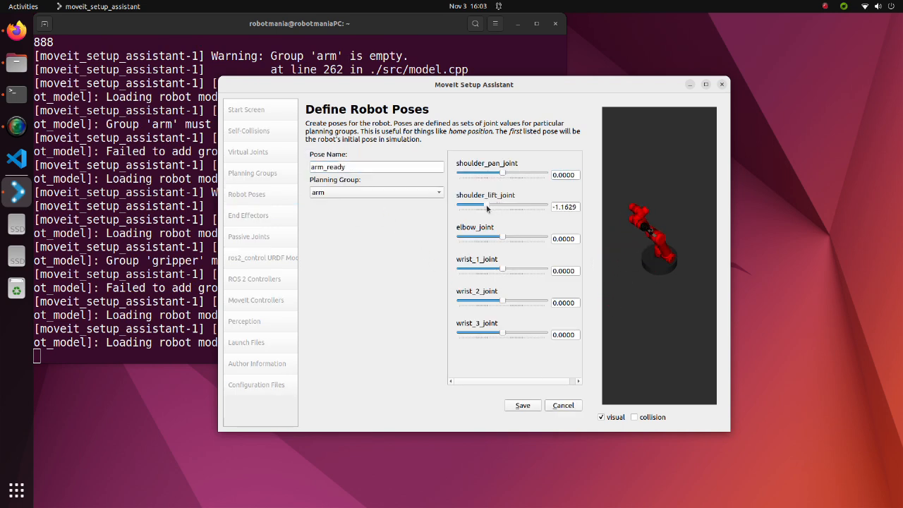
{"action": "left_click_drag", "start_coordinate": [503, 236], "coordinate": [521, 224]}
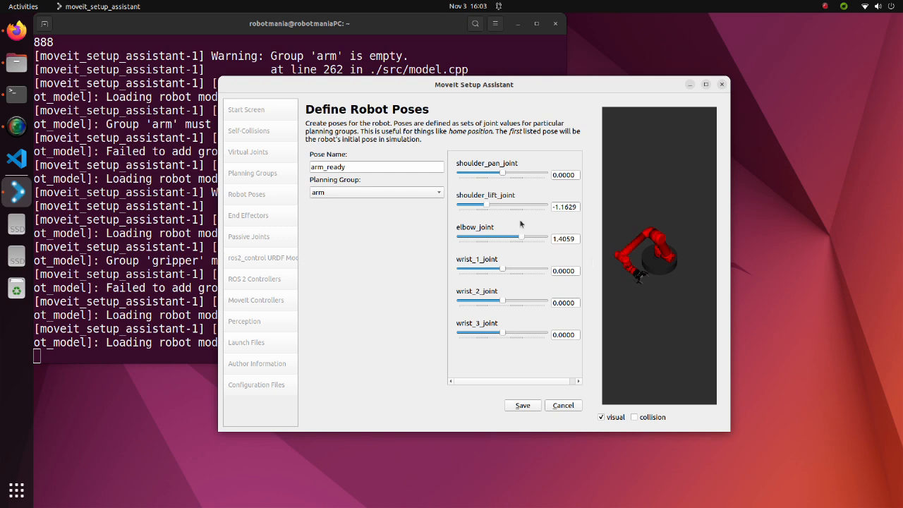
{"action": "left_click_drag", "start_coordinate": [503, 268], "coordinate": [521, 267]}
{"action": "left_click_drag", "start_coordinate": [502, 301], "coordinate": [521, 302]}
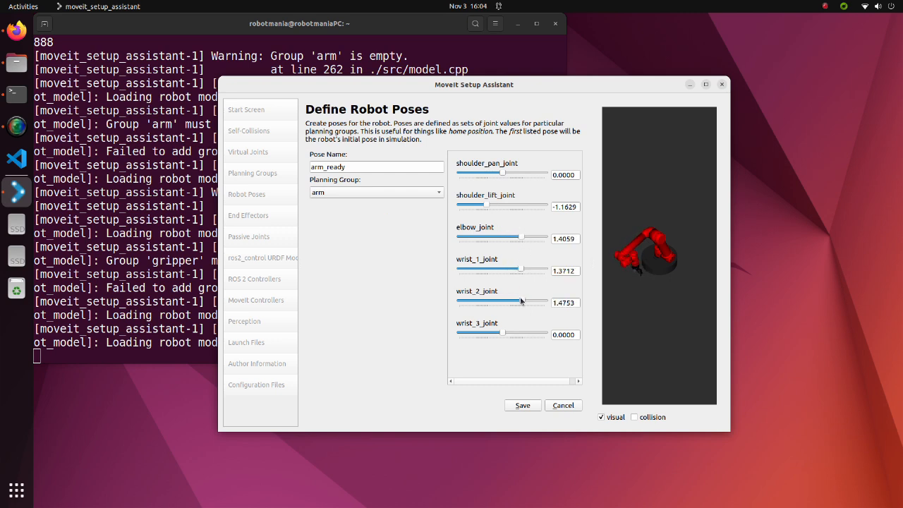
{"action": "left_click", "coordinate": [524, 406]}
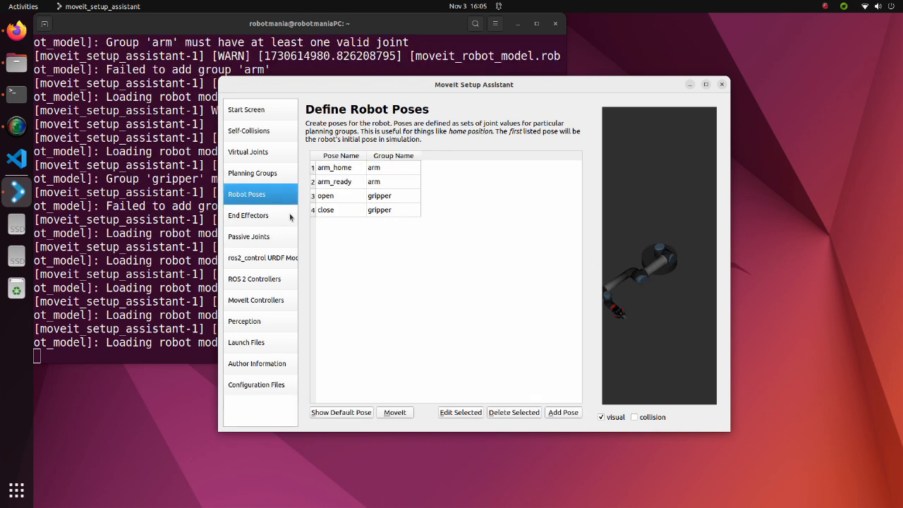
Add an end effector named endeffector and assign it to the gripper group
{"action": "left_click", "coordinate": [283, 214]}
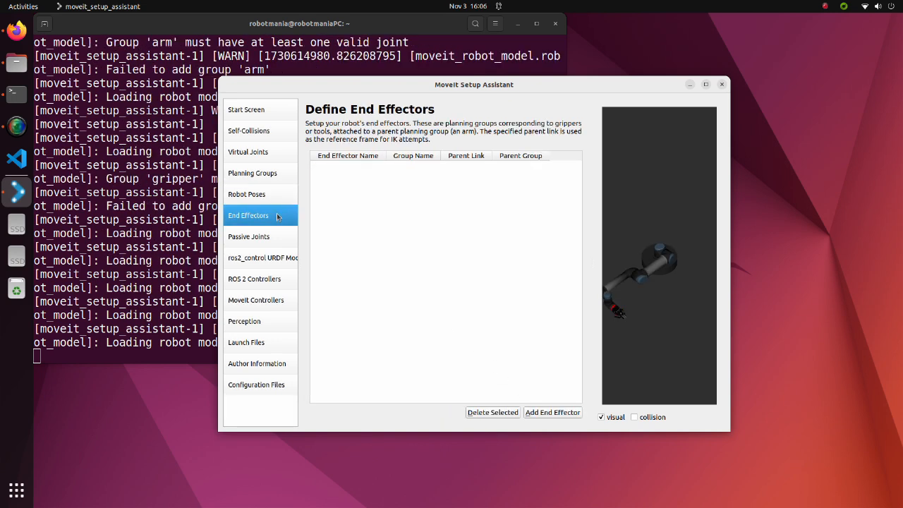
{"action": "left_click", "coordinate": [553, 412]}
{"action": "left_click", "coordinate": [389, 166]}
{"action": "type", "text": "end"}
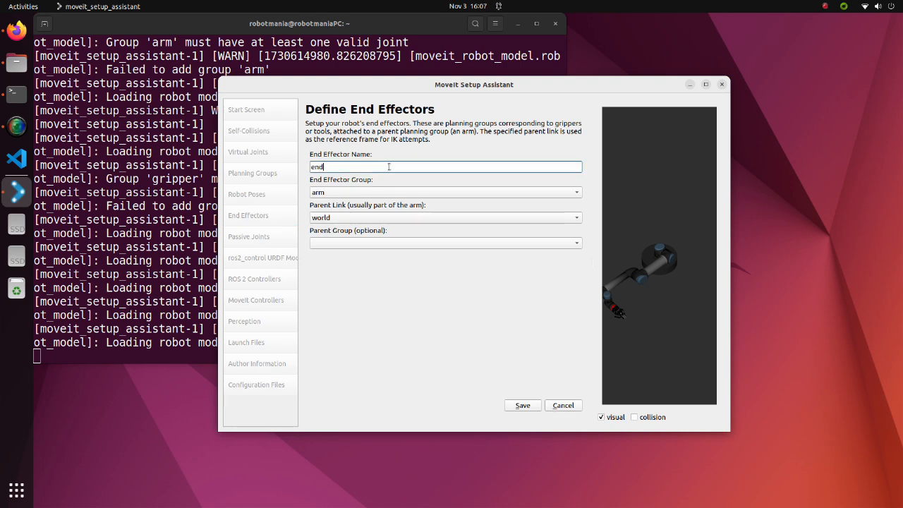
{"action": "type", "text": "effector"}
{"action": "left_click", "coordinate": [366, 193]}
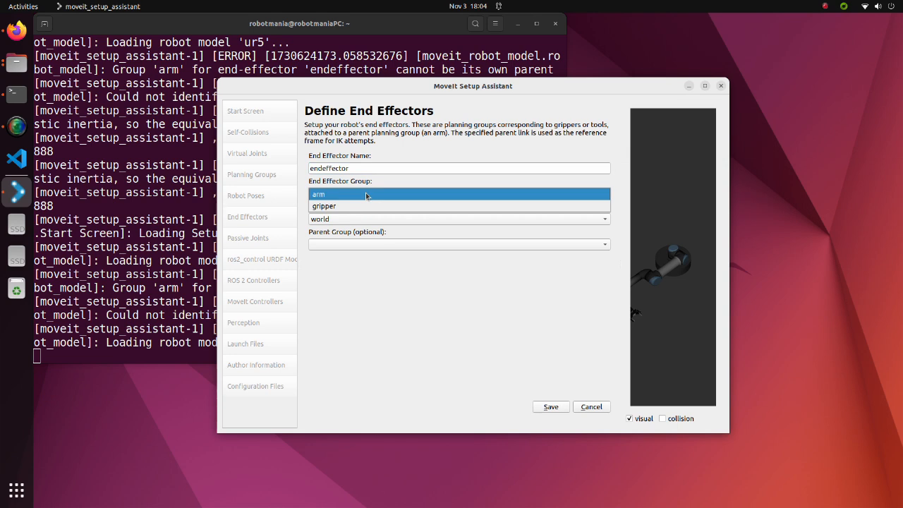
{"action": "left_click", "coordinate": [361, 206]}
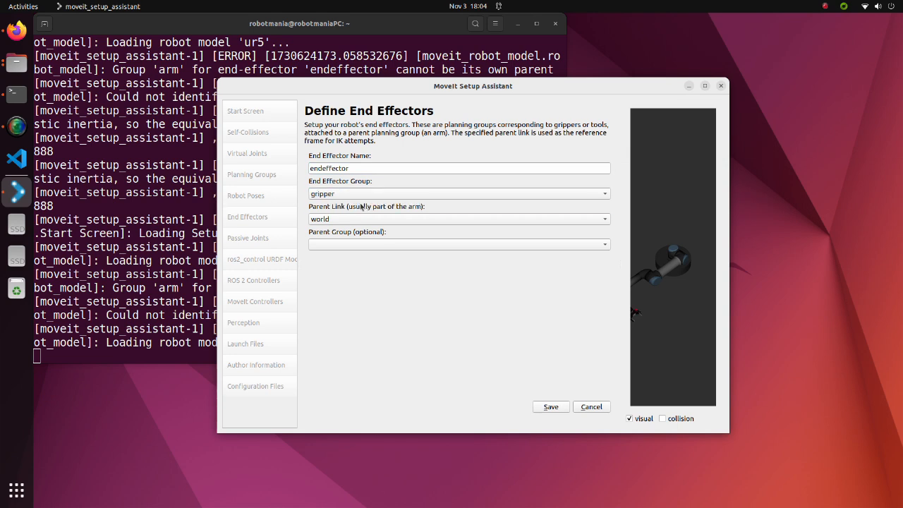
Set the end effector's parent link to wrist_3_link and its parent group to arm, and save it
{"action": "left_click", "coordinate": [358, 218]}
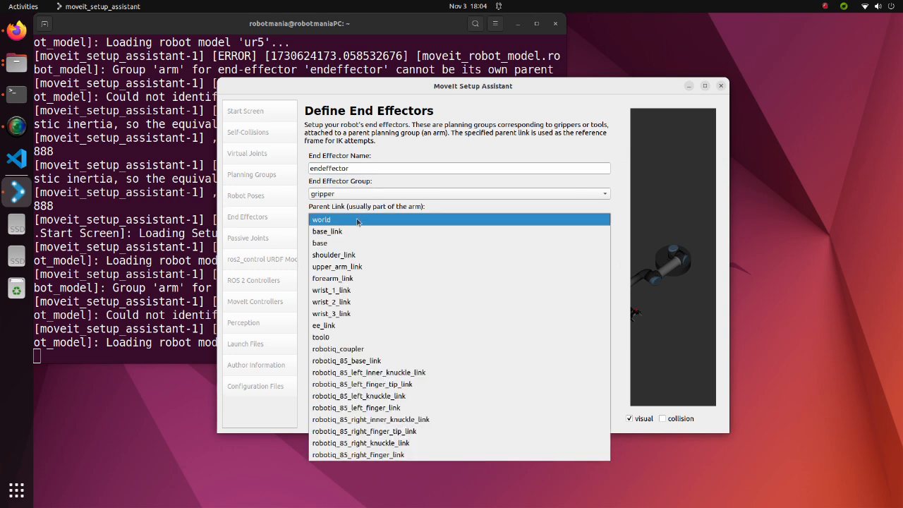
{"action": "left_click", "coordinate": [349, 315]}
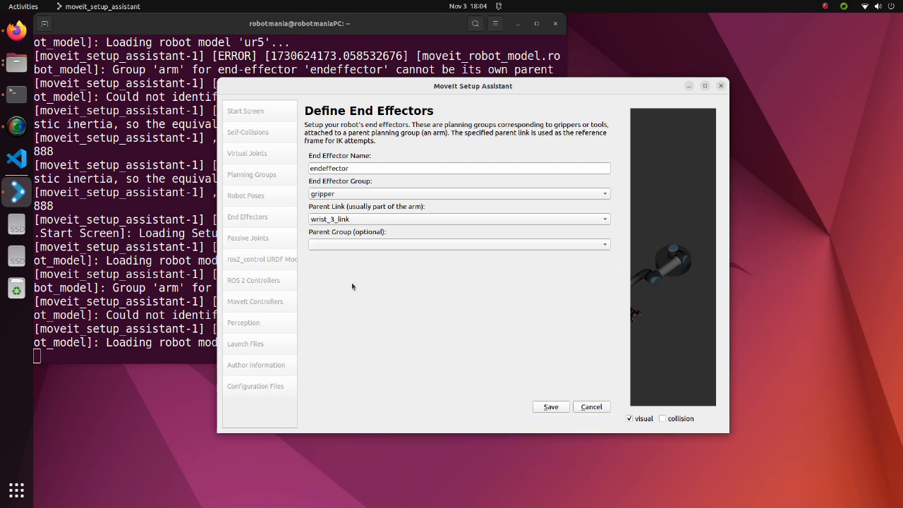
{"action": "left_click", "coordinate": [355, 244]}
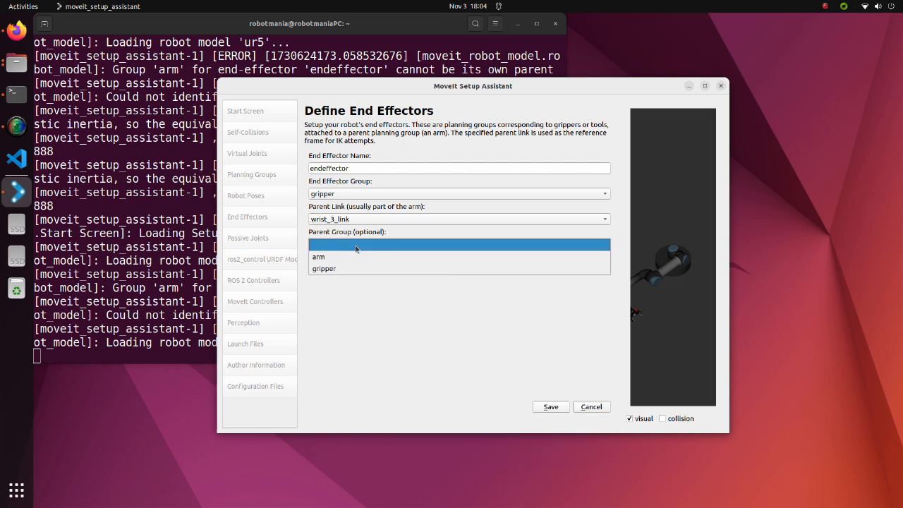
{"action": "left_click", "coordinate": [355, 256]}
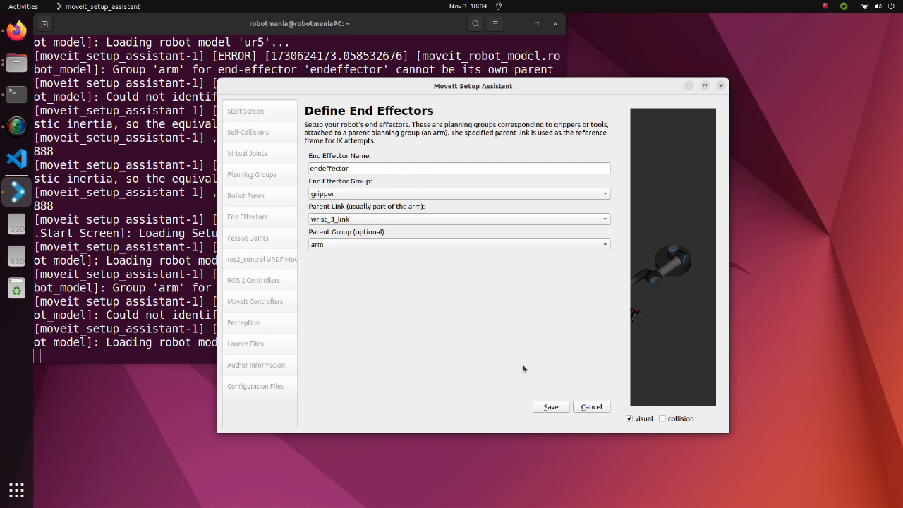
{"action": "left_click", "coordinate": [550, 406]}
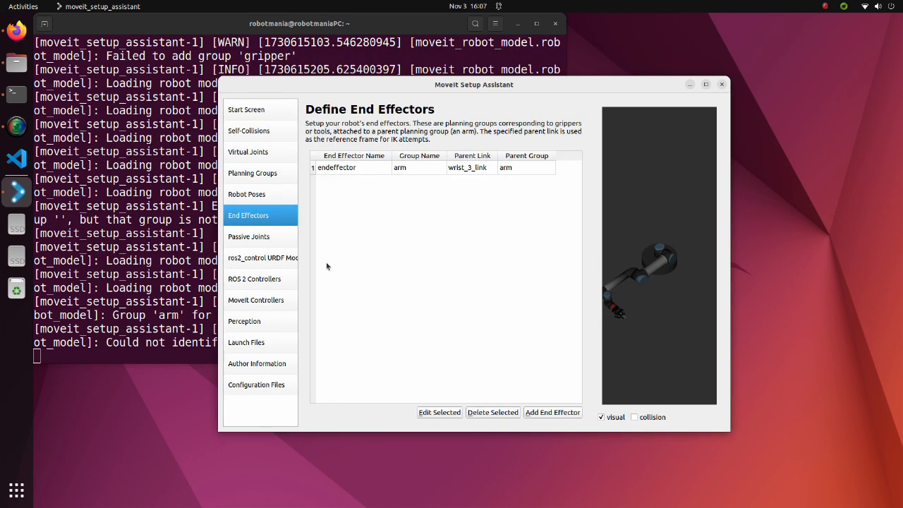
Define robotiq_85_left_inner_knuckle_joint, robotiq_85_left_finger_tip_joint, robotiq_85_right_inner_knuckle_joint and robotiq_85_right_finger_tip_joint as passive joints
{"action": "left_click", "coordinate": [275, 237]}
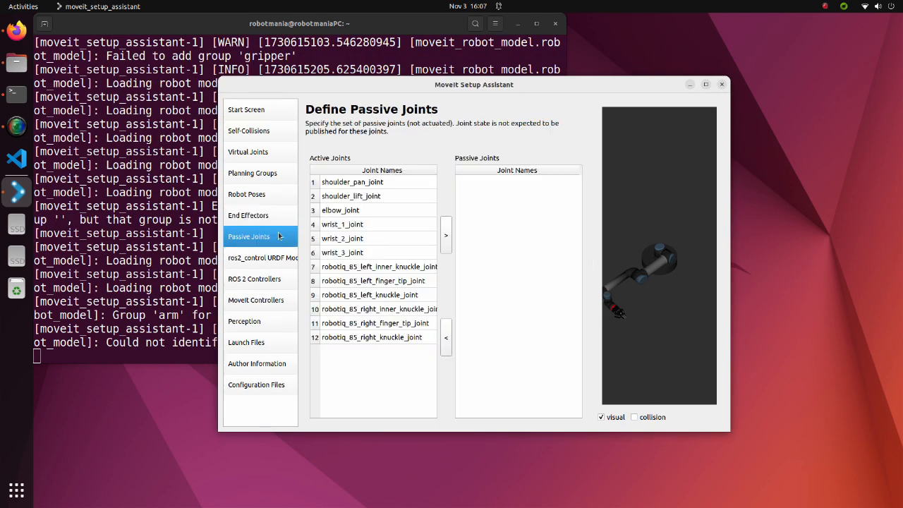
{"action": "left_click", "coordinate": [346, 267]}
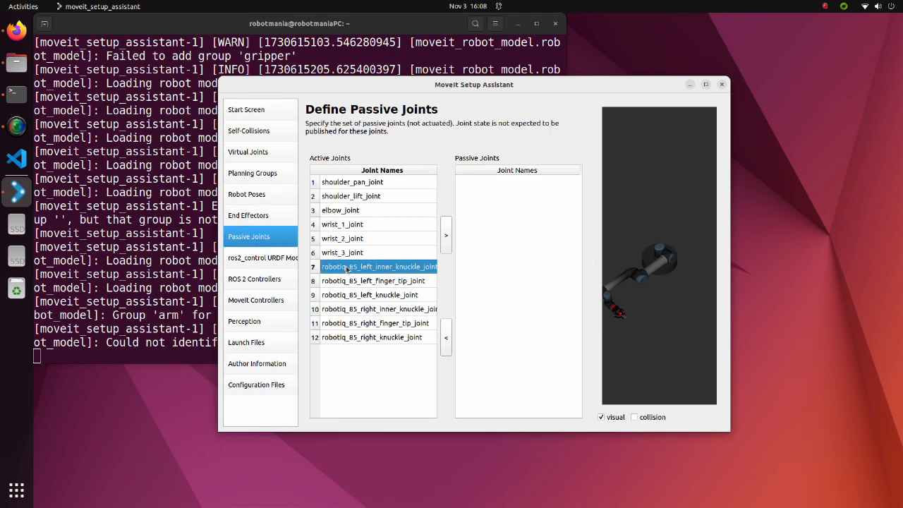
{"action": "left_click", "coordinate": [354, 282], "text": "shift"}
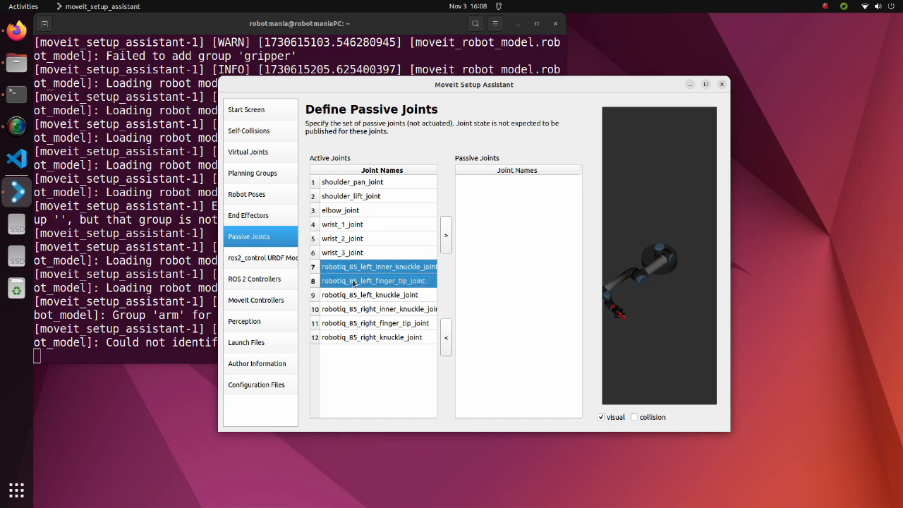
{"action": "left_click", "coordinate": [362, 312], "text": "ctrl"}
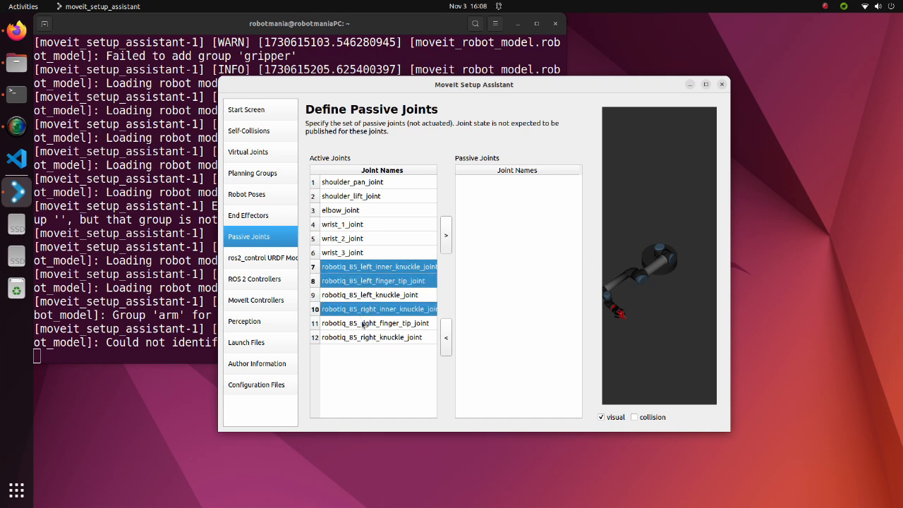
{"action": "left_click", "coordinate": [363, 325], "text": "ctrl"}
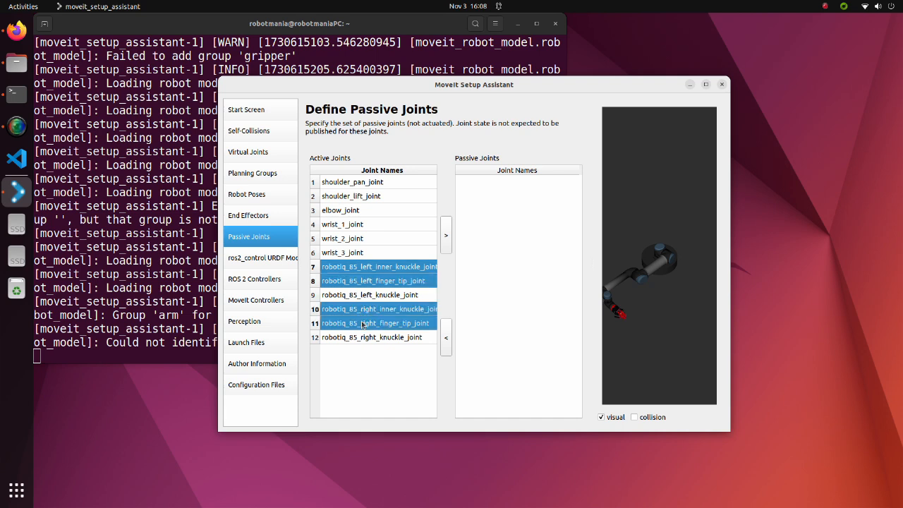
{"action": "left_click", "coordinate": [446, 238]}
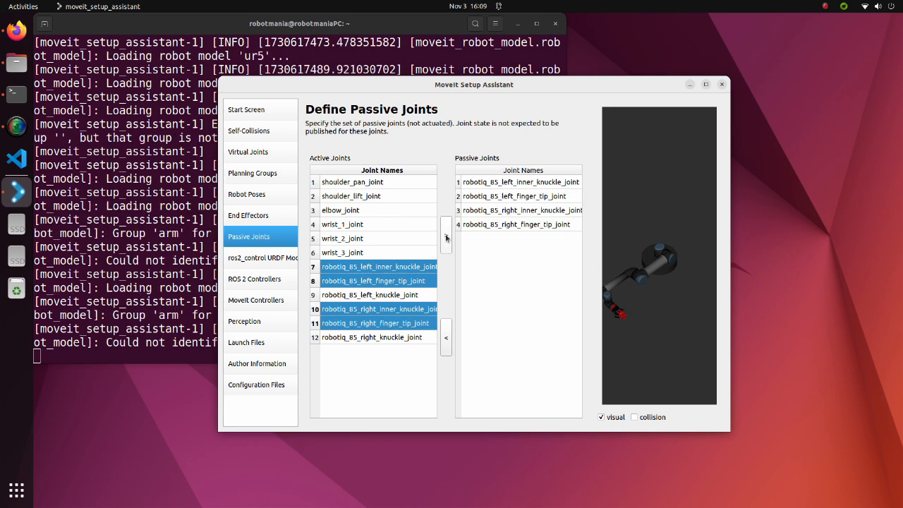
Check the ros2_control URDF joint interfaces, and auto-add JointTrajectoryController ROS 2 controllers for each planning group
{"action": "left_click", "coordinate": [250, 259]}
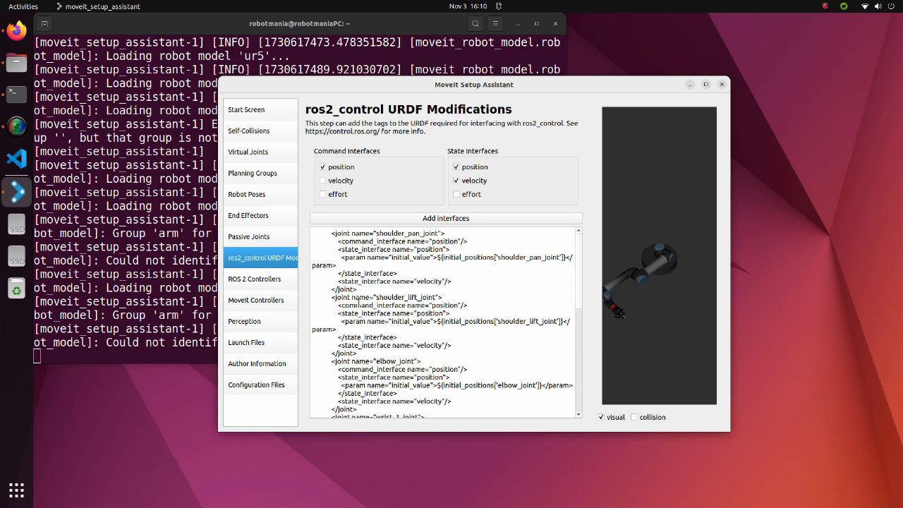
{"action": "scroll", "coordinate": [358, 302], "scroll_direction": "down", "scroll_amount": 10}
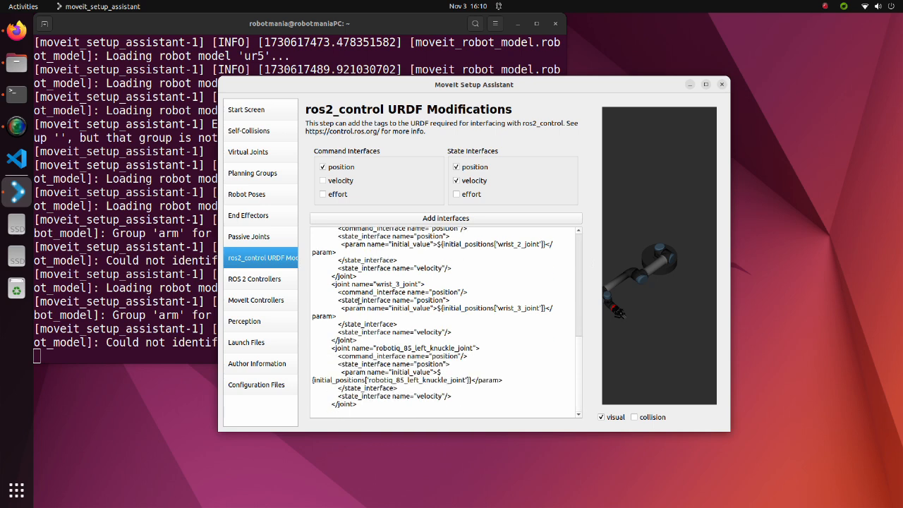
{"action": "scroll", "coordinate": [358, 302], "scroll_direction": "up", "scroll_amount": 10}
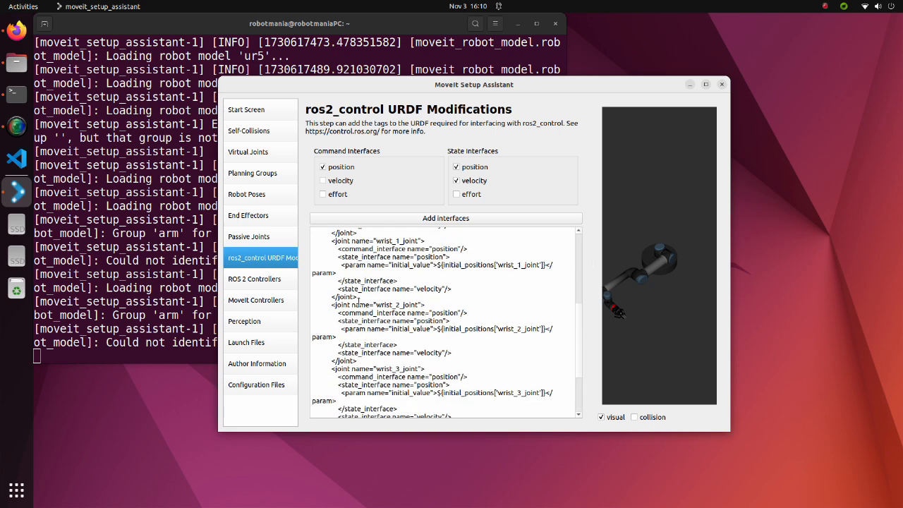
{"action": "left_click", "coordinate": [251, 281]}
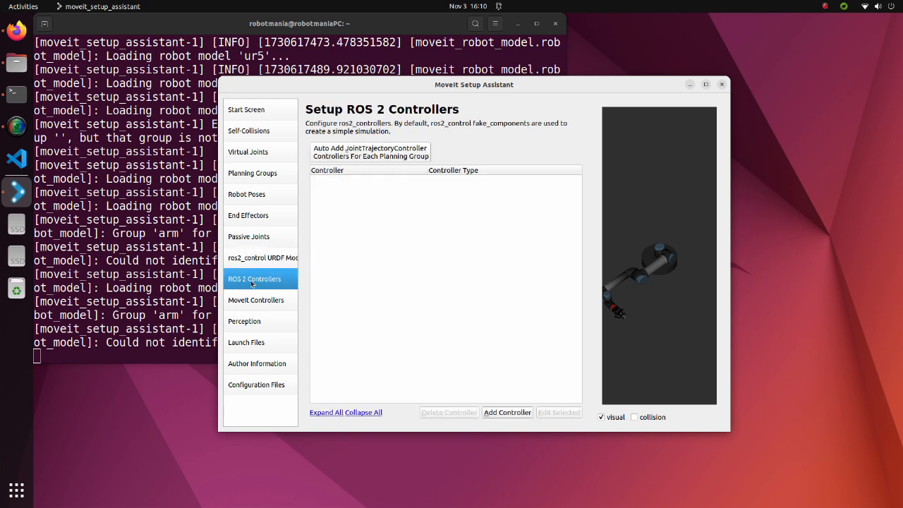
{"action": "left_click", "coordinate": [348, 156]}
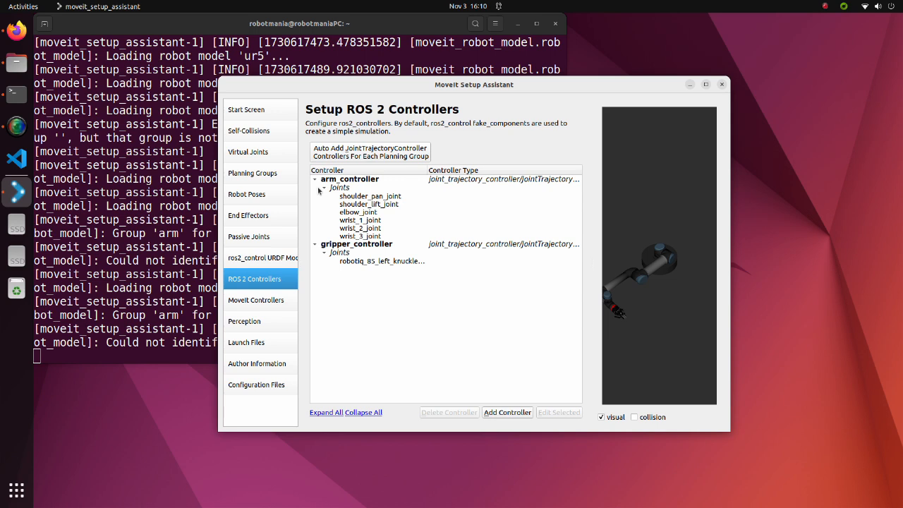
Change the ROS 2 gripper_controller's type to position_controllers/GripperActionController and save it
{"action": "left_click", "coordinate": [360, 246]}
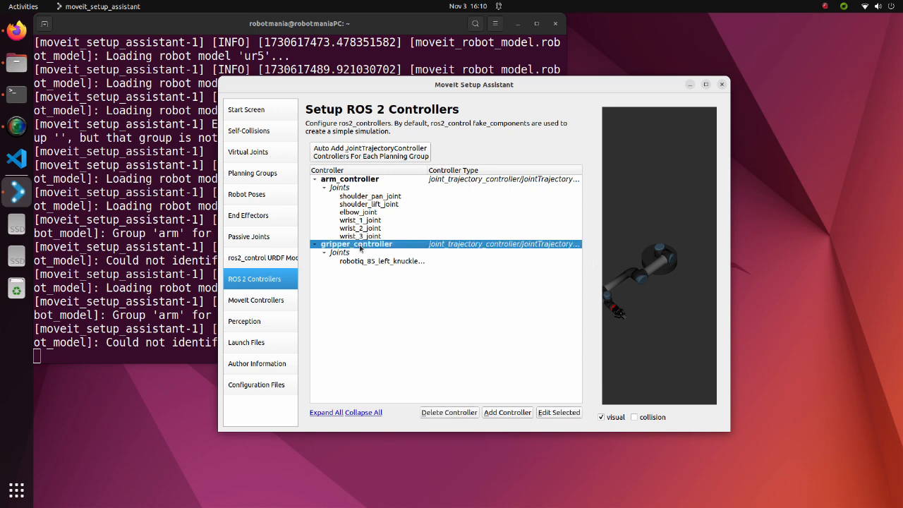
{"action": "left_click", "coordinate": [561, 414]}
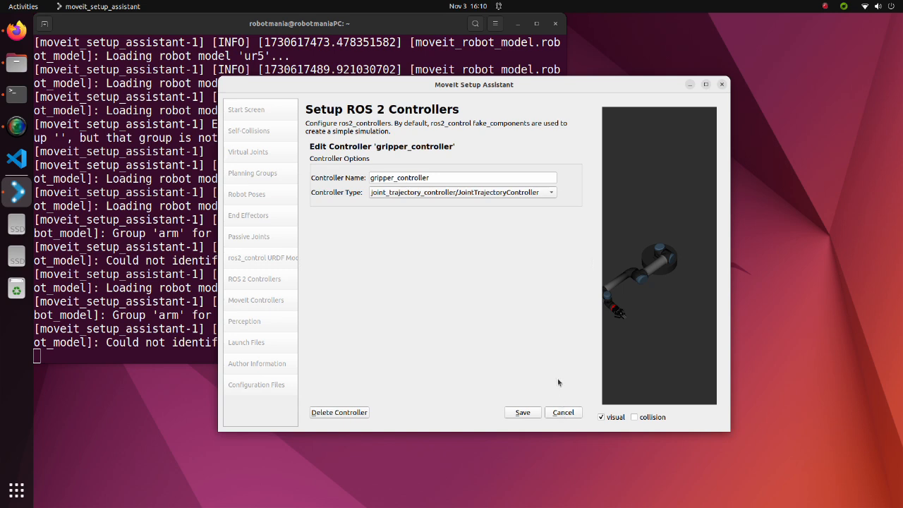
{"action": "left_click", "coordinate": [551, 193]}
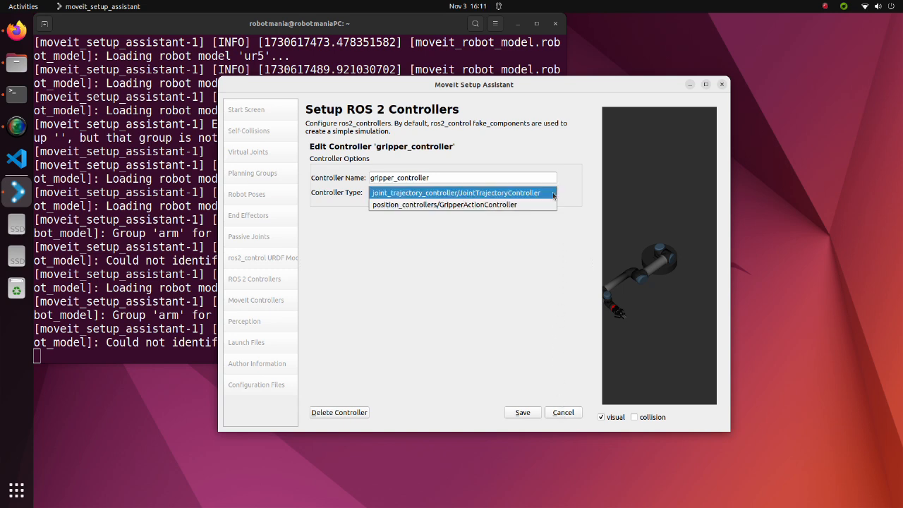
{"action": "left_click", "coordinate": [500, 203]}
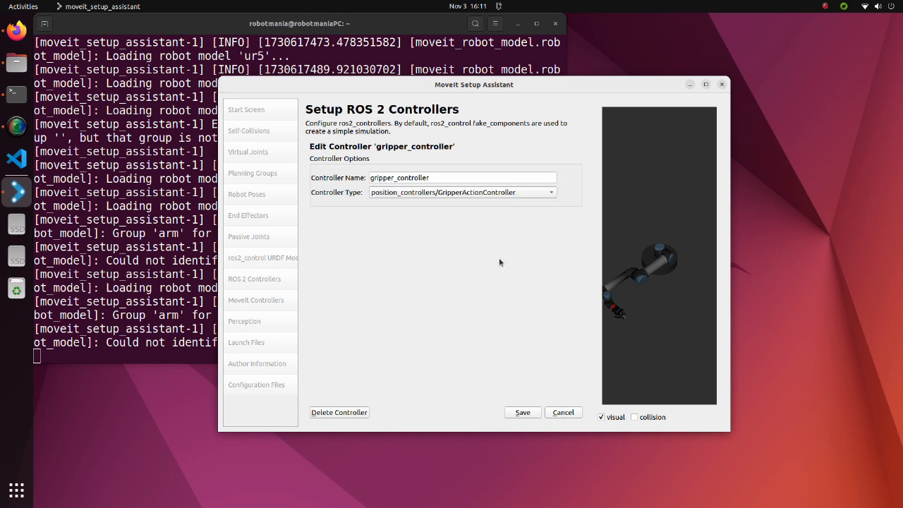
{"action": "left_click", "coordinate": [522, 412]}
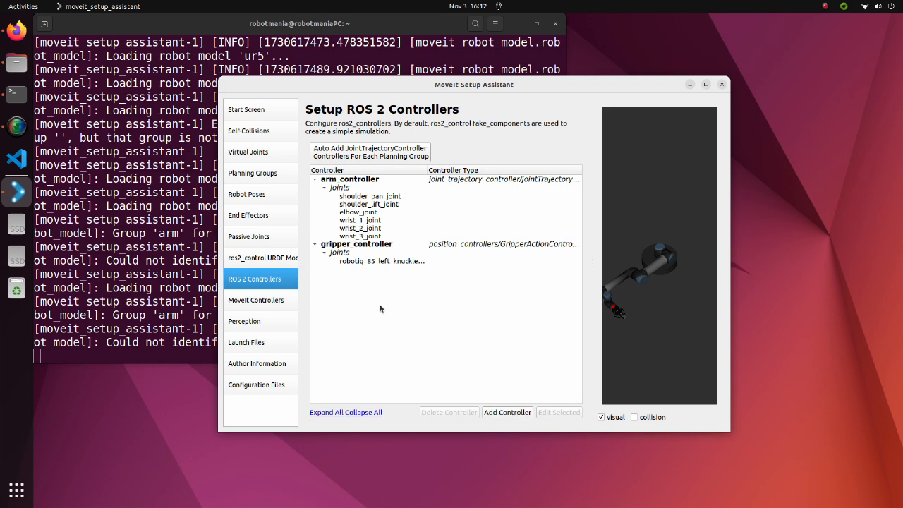
Auto-add FollowJointTrajectory MoveIt controllers for each planning group, and change gripper_controller's type to GripperCommand
{"action": "left_click", "coordinate": [258, 302]}
{"action": "left_click", "coordinate": [347, 151]}
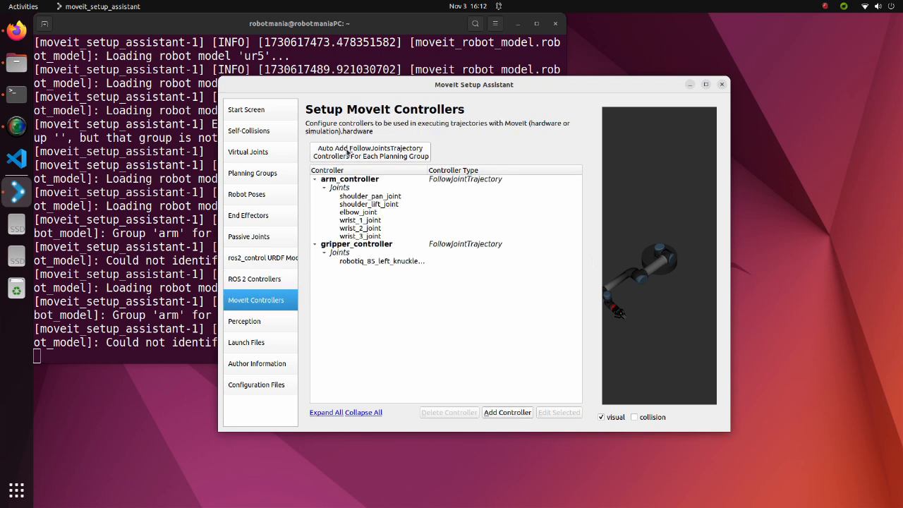
{"action": "left_click", "coordinate": [361, 245]}
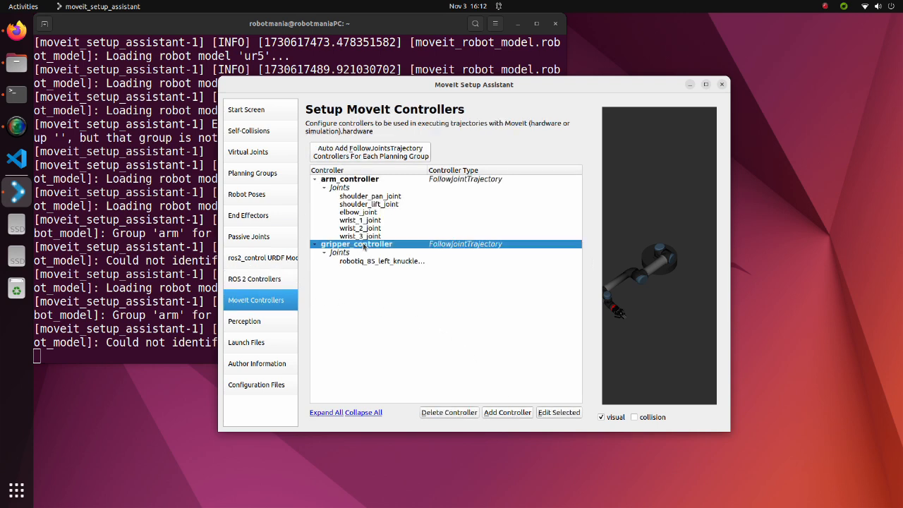
{"action": "left_click", "coordinate": [558, 412]}
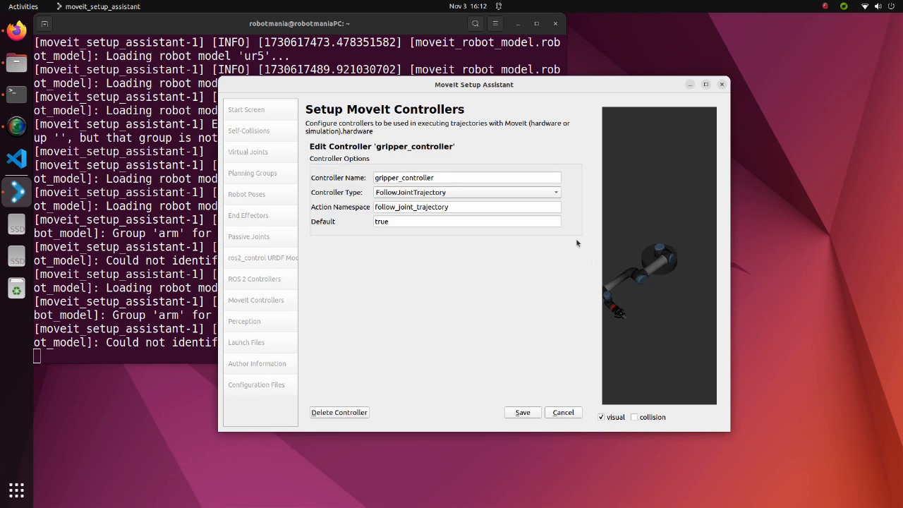
{"action": "left_click", "coordinate": [554, 191]}
{"action": "left_click", "coordinate": [545, 201]}
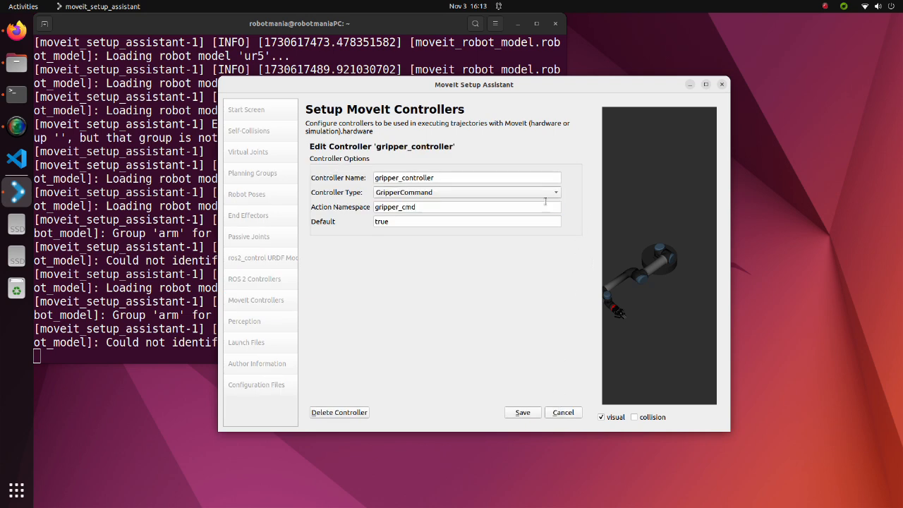
{"action": "left_click", "coordinate": [523, 412]}
Keep the default perception and launch file settings, and fill in the maintainer's name and e-mail in the author information
{"action": "left_click", "coordinate": [270, 325]}
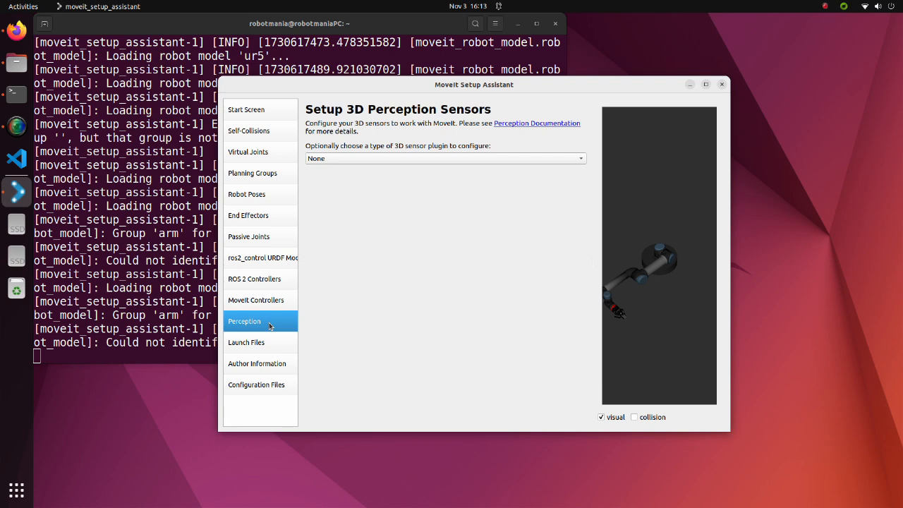
{"action": "left_click", "coordinate": [268, 344]}
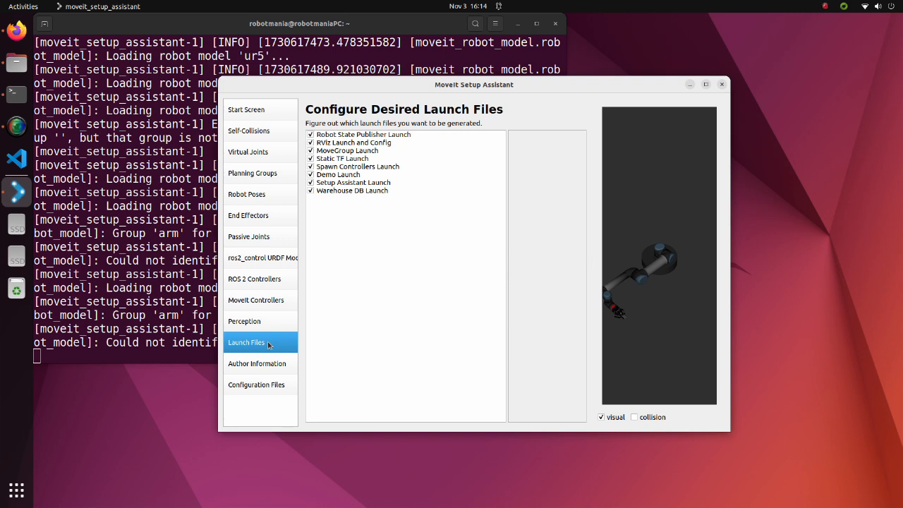
{"action": "left_click", "coordinate": [265, 366]}
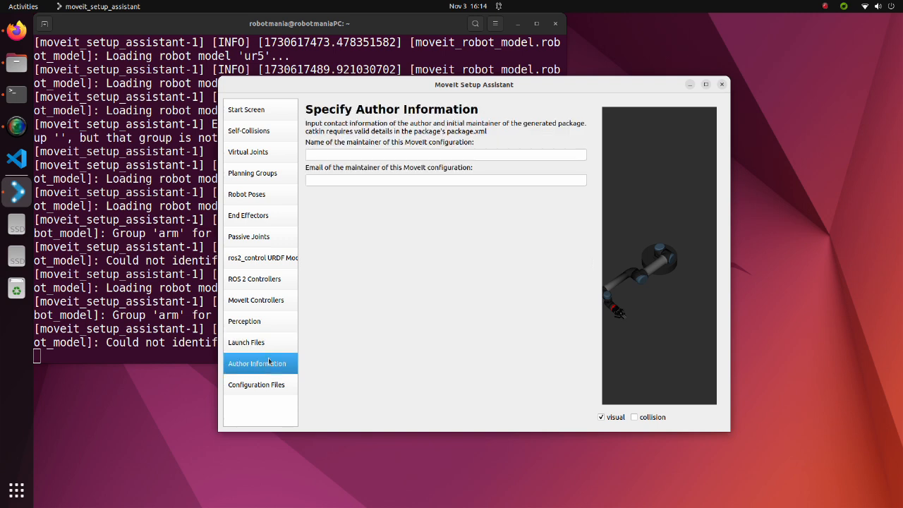
{"action": "left_click", "coordinate": [357, 155]}
{"action": "type", "text": "robotmania"}
{"action": "key", "text": "Tab"}
{"action": "type", "text": "robotmania@hoge.com"}
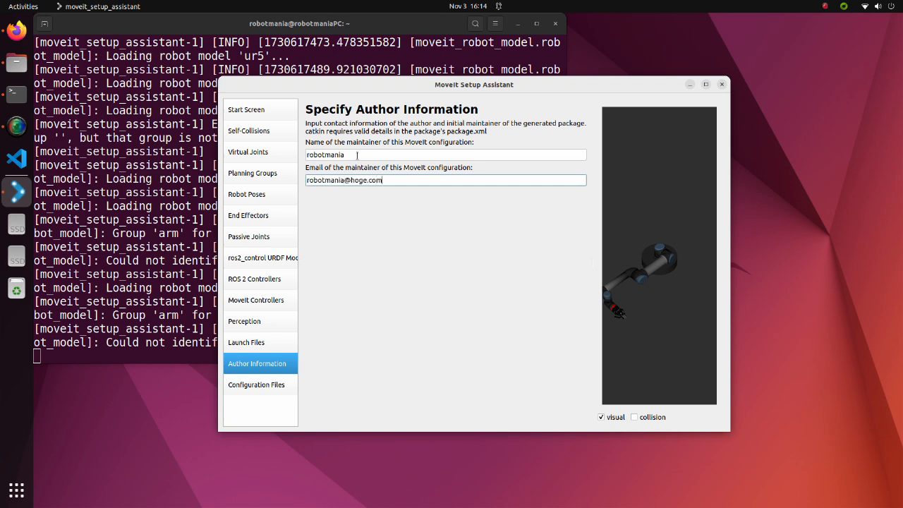
Switch to the Files app and create a folder named ur5_moveit_config inside moveit2_UR5/src
{"action": "left_click", "coordinate": [259, 384]}
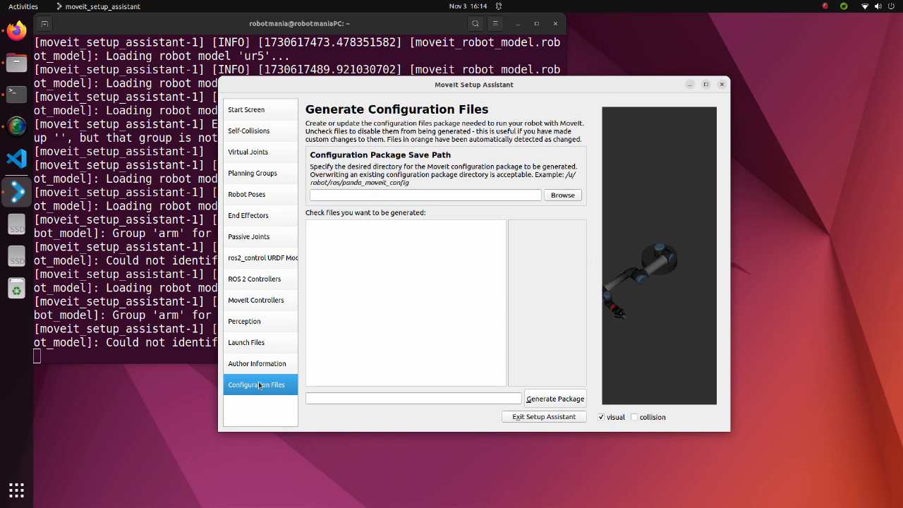
{"action": "left_click", "coordinate": [21, 73]}
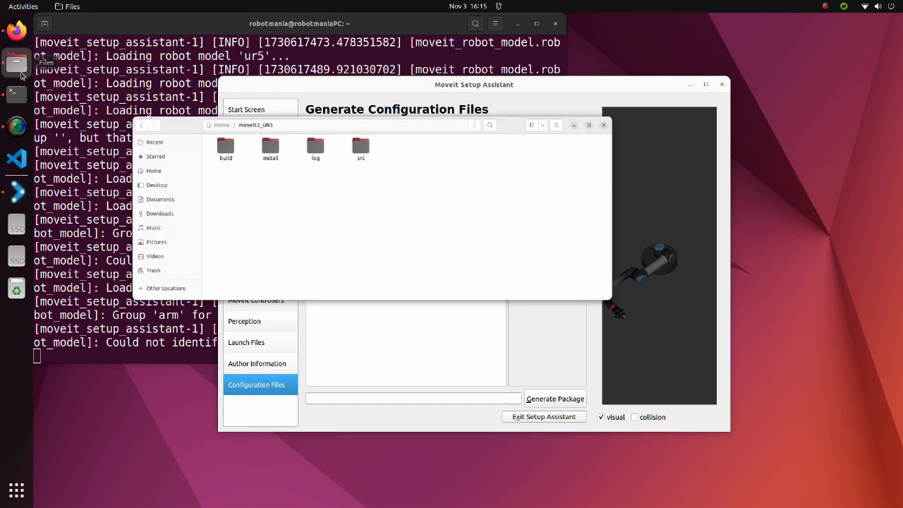
{"action": "double_click", "coordinate": [468, 184]}
{"action": "right_click", "coordinate": [367, 193]}
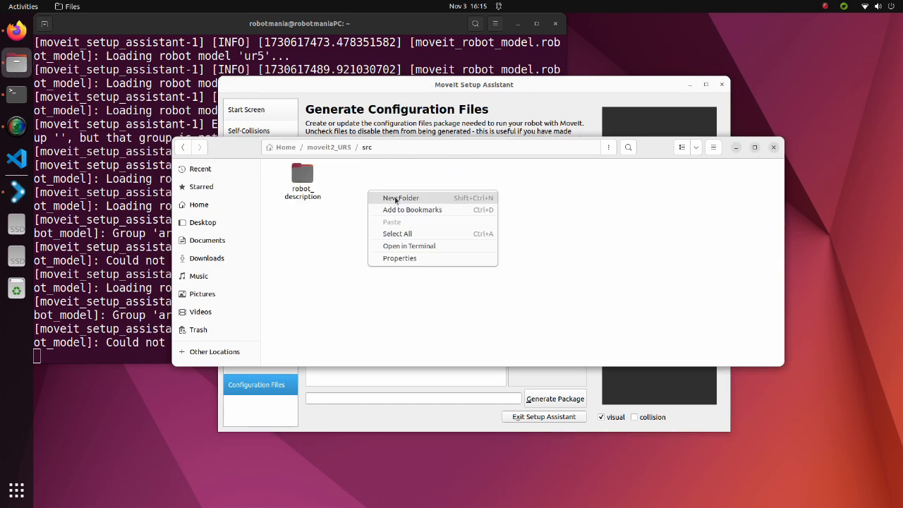
{"action": "left_click", "coordinate": [395, 195]}
{"action": "type", "text": "ur5_moveit_con"}
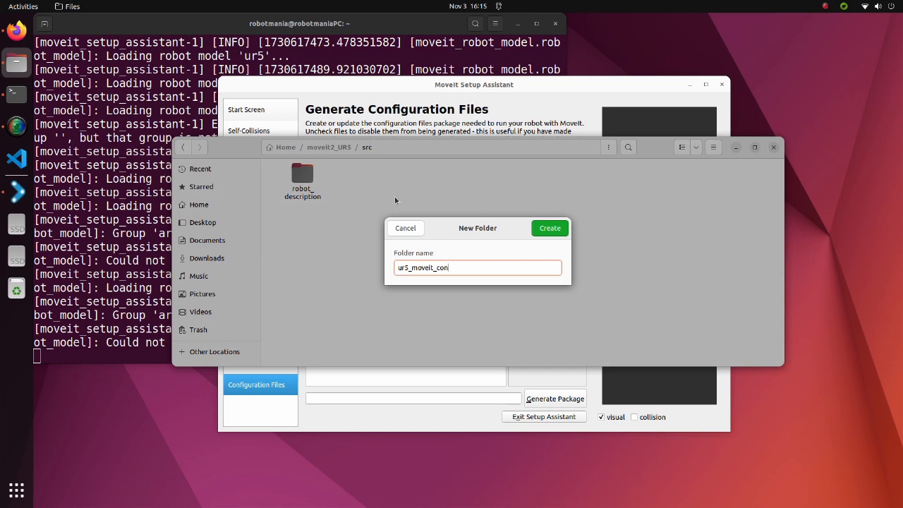
{"action": "left_click", "coordinate": [541, 229]}
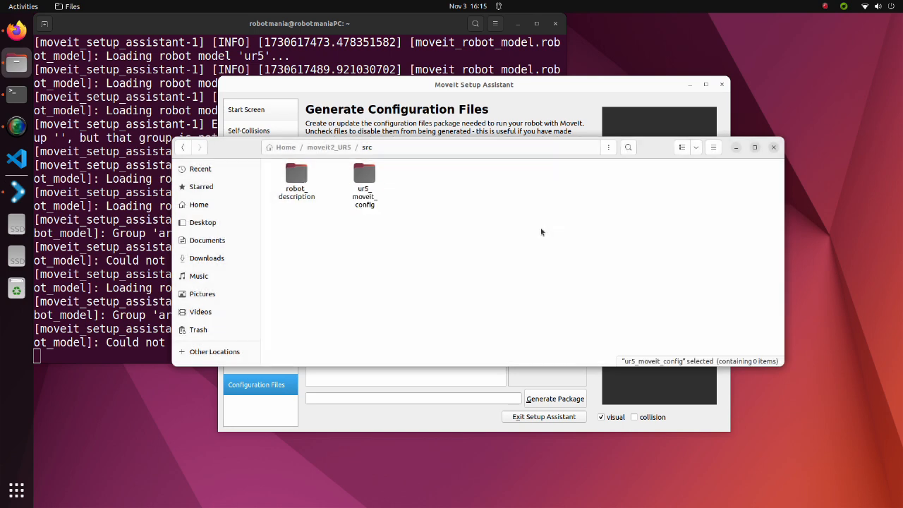
{"action": "double_click", "coordinate": [375, 194]}
{"action": "left_click", "coordinate": [736, 148]}
Set the package save path to moveit2_UR5/src/ur5_moveit_config and generate the MoveIt configuration package
{"action": "left_click", "coordinate": [561, 195]}
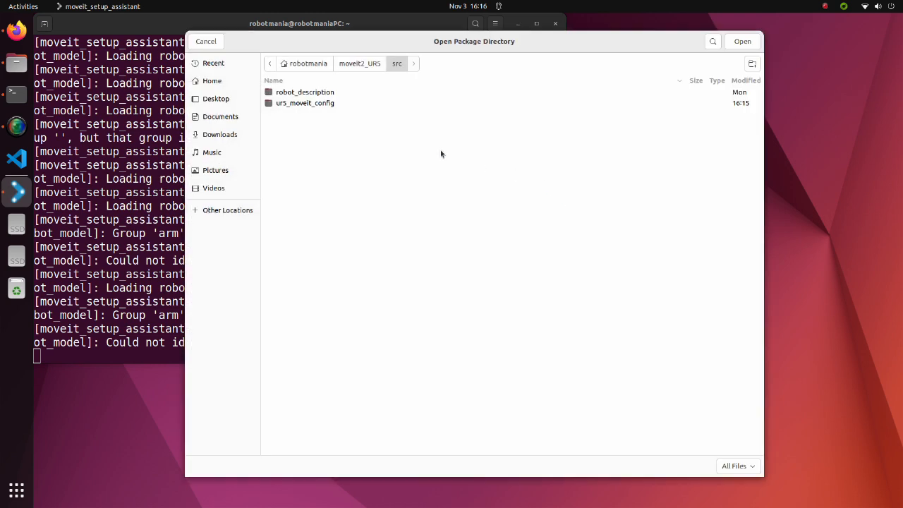
{"action": "left_click", "coordinate": [312, 104]}
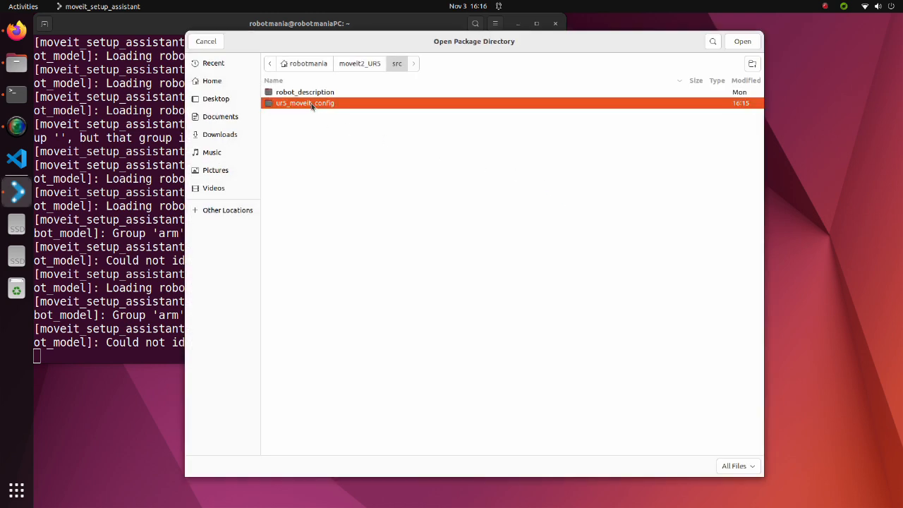
{"action": "left_click", "coordinate": [742, 42]}
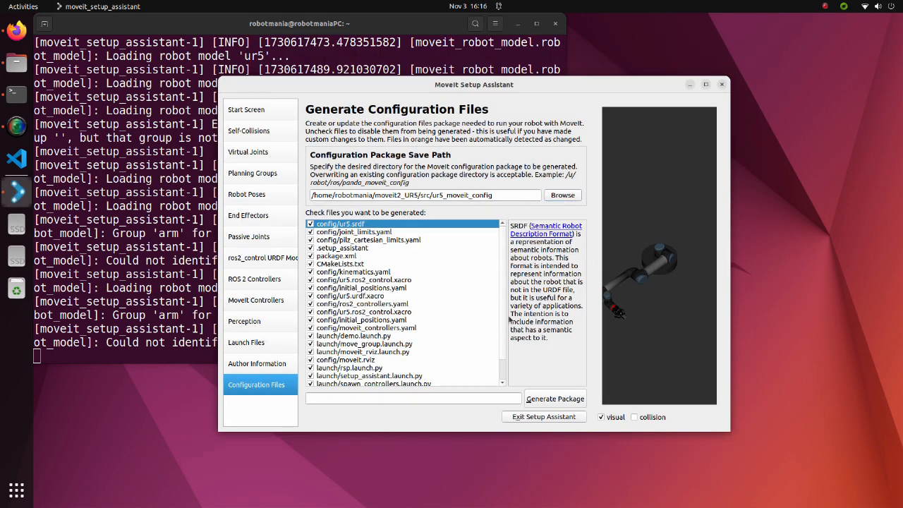
{"action": "left_click", "coordinate": [551, 399]}
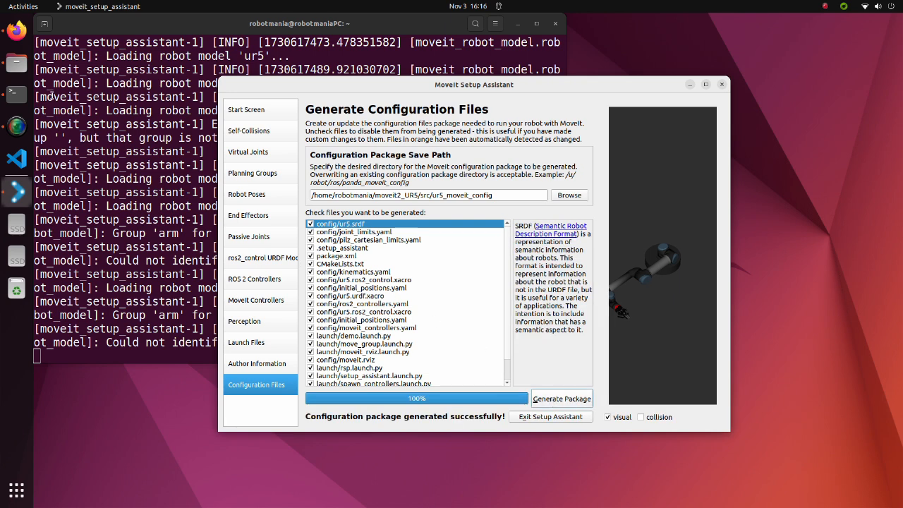
Open a terminal in the moveit2_UR5 workspace folder and run colcon build
{"action": "left_click", "coordinate": [18, 65]}
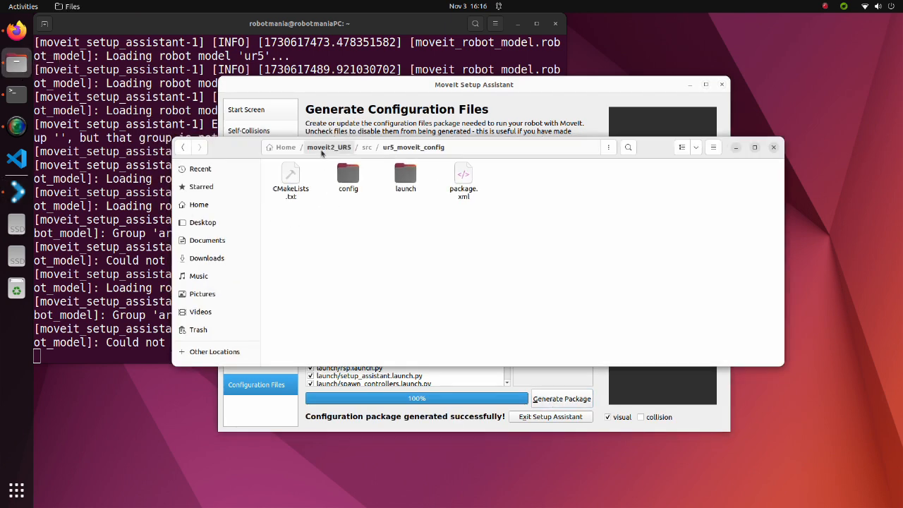
{"action": "left_click", "coordinate": [321, 151]}
{"action": "right_click", "coordinate": [297, 234]}
{"action": "left_click", "coordinate": [353, 290]}
{"action": "type", "text": "colcon"}
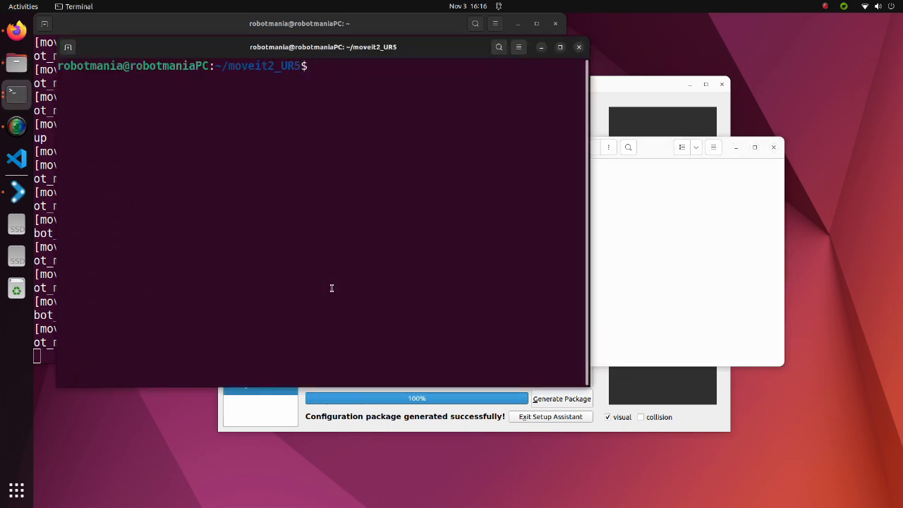
{"action": "type", "text": " build"}
{"action": "key", "text": "Return"}
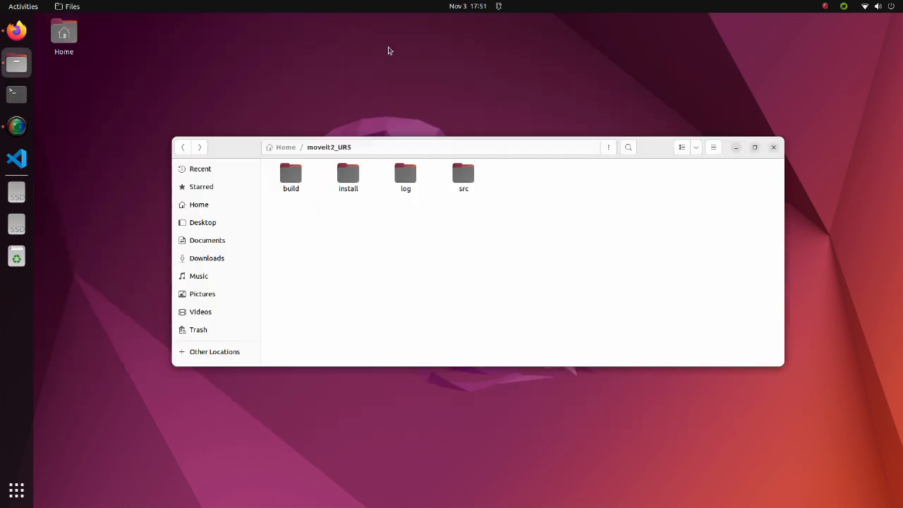
Source moveit2_UR5/install/setup.bash from the home directory and launch demo.launch.py from the ur5_moveit_config package
{"action": "left_click", "coordinate": [18, 98]}
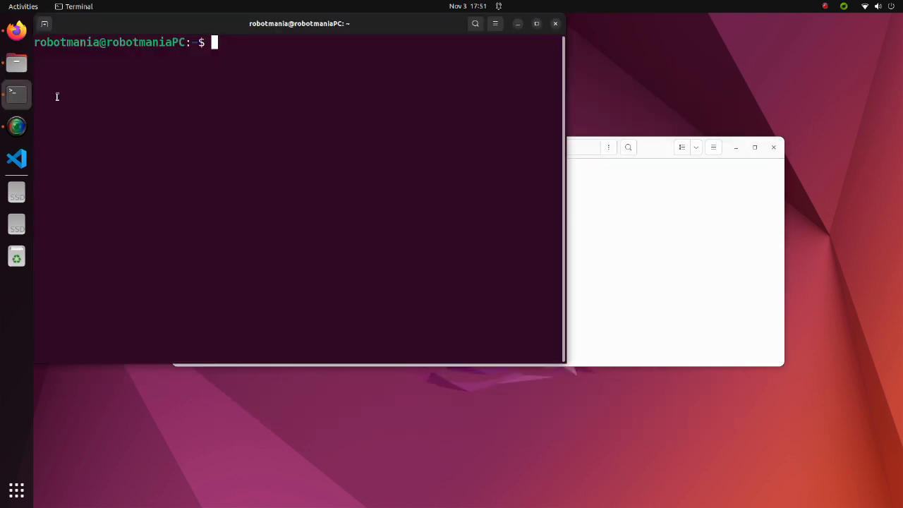
{"action": "type", "text": "source moveit2_UR5/install/"}
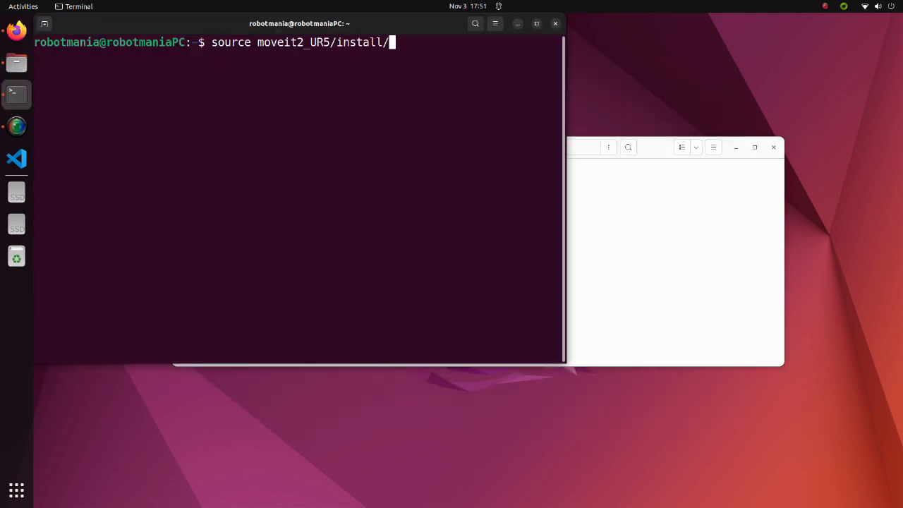
{"action": "type", "text": "setup.bash"}
{"action": "key", "text": "Return"}
{"action": "type", "text": "ros2 launch "}
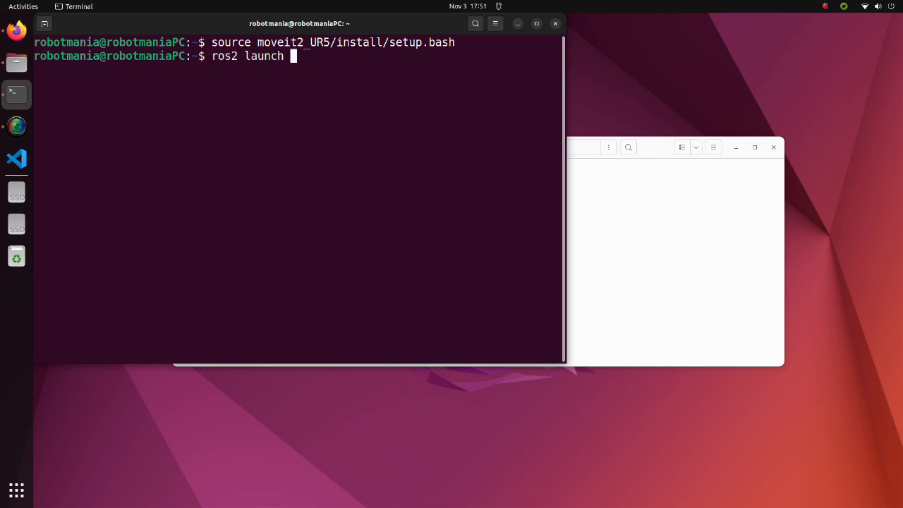
{"action": "type", "text": "ur5_"}
{"action": "key", "text": "Tab"}
{"action": "type", "text": "d"}
{"action": "key", "text": "Tab"}
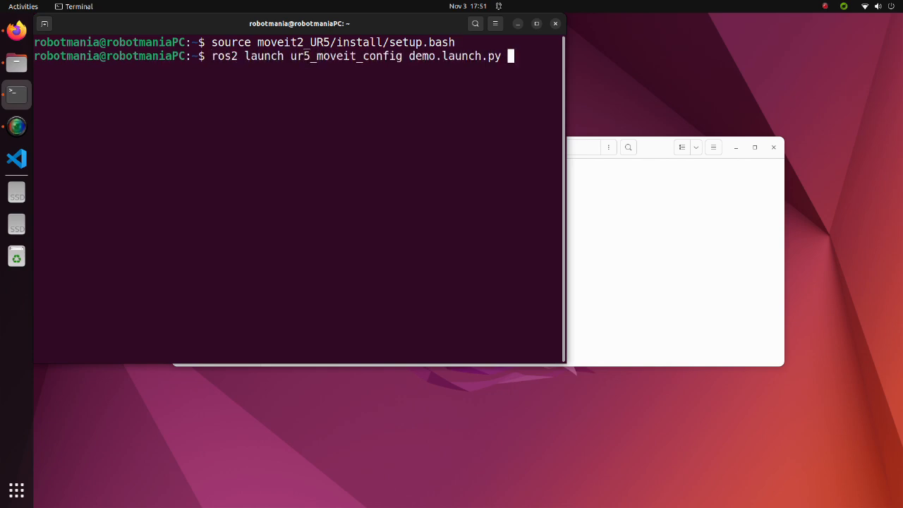
{"action": "key", "text": "Return"}
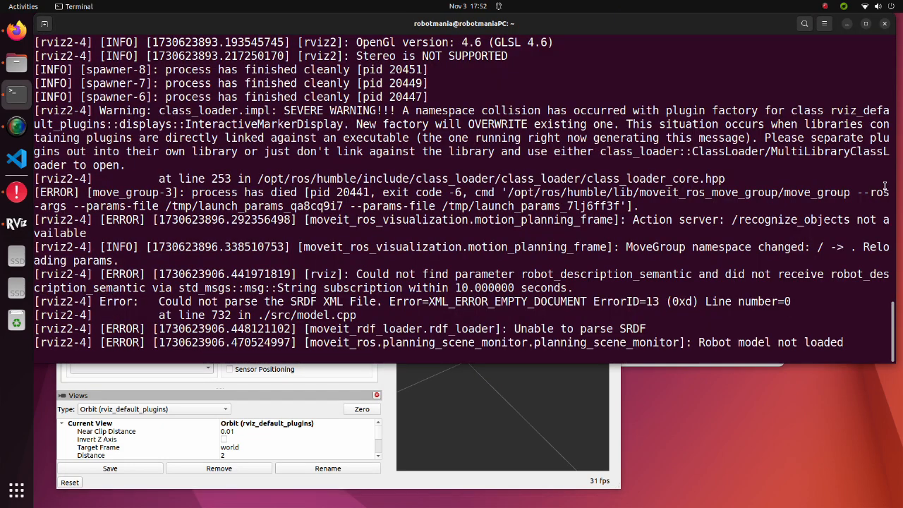
Check the launch log for the move_group parameter error, and open joint_limits.yaml from moveit2_UR5/src/ur5_moveit_config/config
{"action": "scroll", "coordinate": [882, 187], "scroll_direction": "up", "scroll_amount": 7}
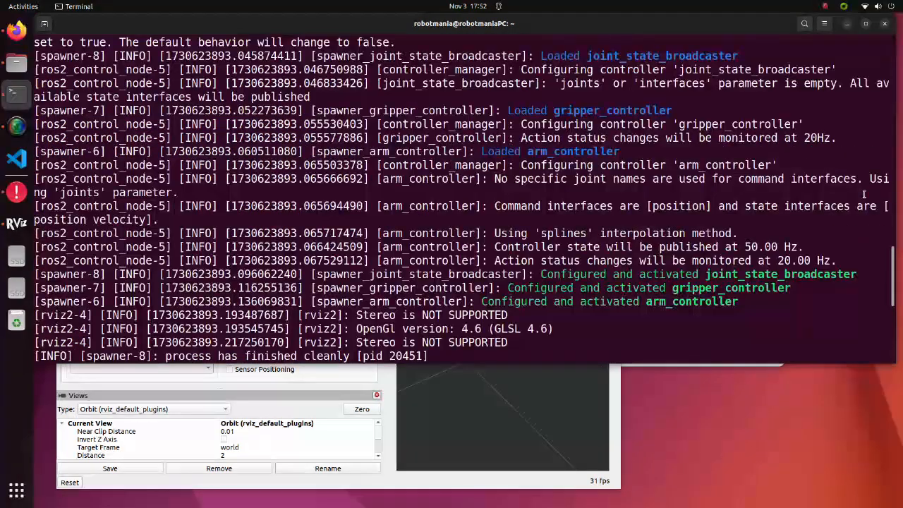
{"action": "scroll", "coordinate": [864, 194], "scroll_direction": "up", "scroll_amount": 3}
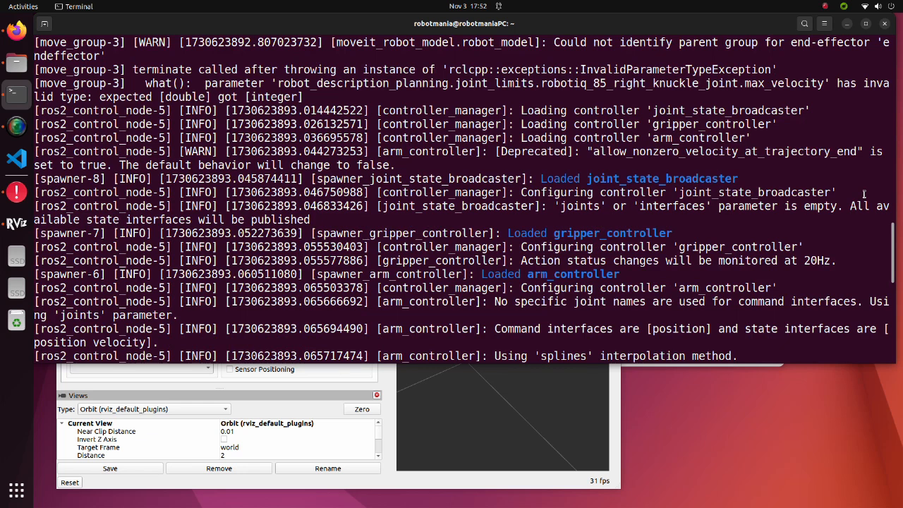
{"action": "scroll", "coordinate": [863, 194], "scroll_direction": "up", "scroll_amount": 3}
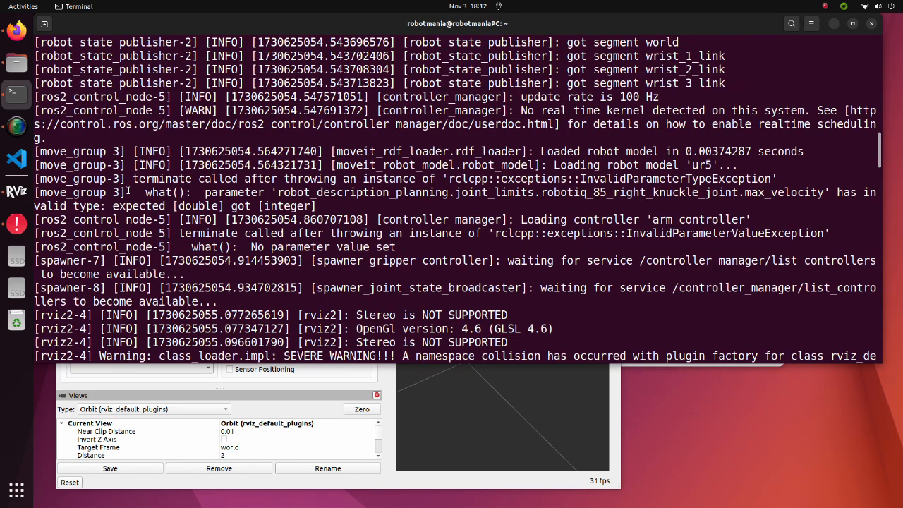
{"action": "left_click_drag", "start_coordinate": [127, 191], "coordinate": [318, 205]}
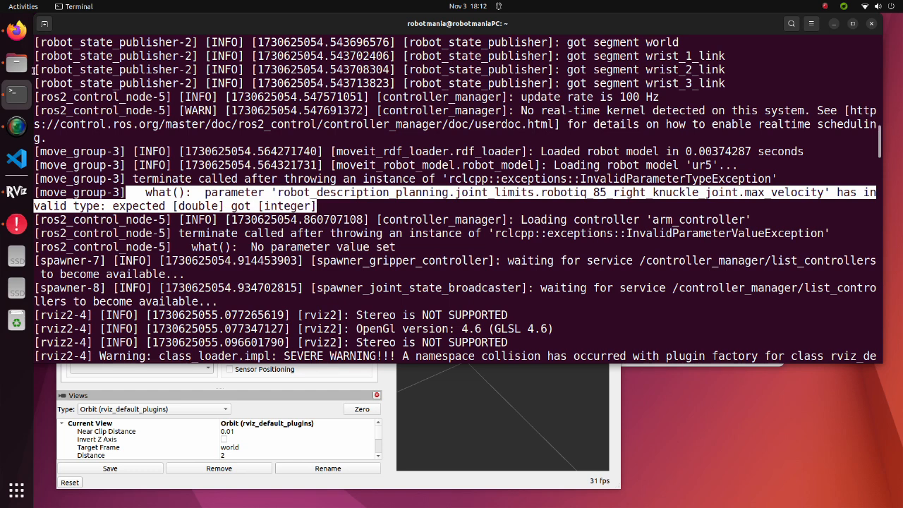
{"action": "left_click", "coordinate": [17, 63]}
{"action": "double_click", "coordinate": [461, 172]}
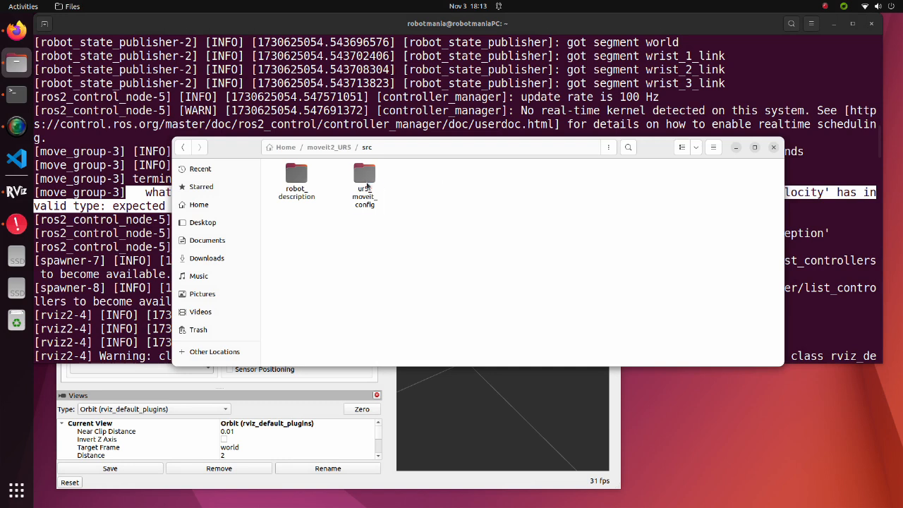
{"action": "double_click", "coordinate": [364, 176]}
{"action": "double_click", "coordinate": [346, 179]}
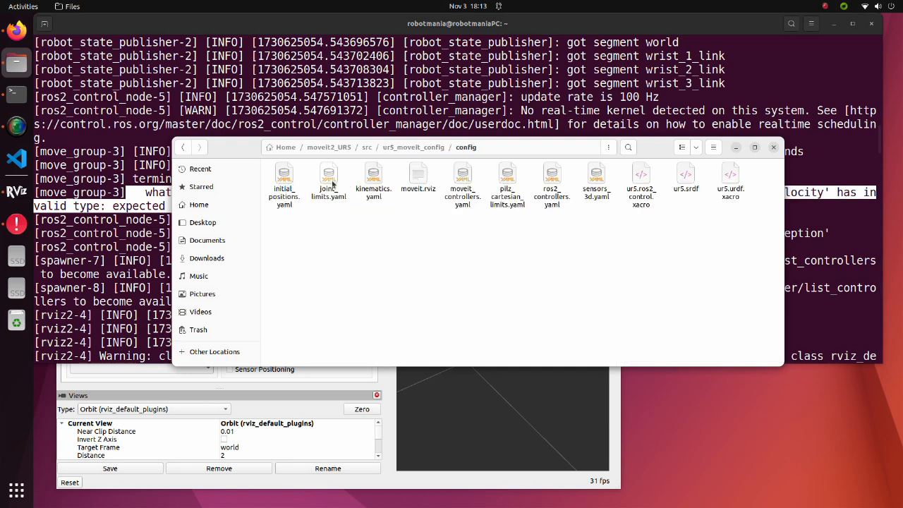
{"action": "double_click", "coordinate": [329, 182]}
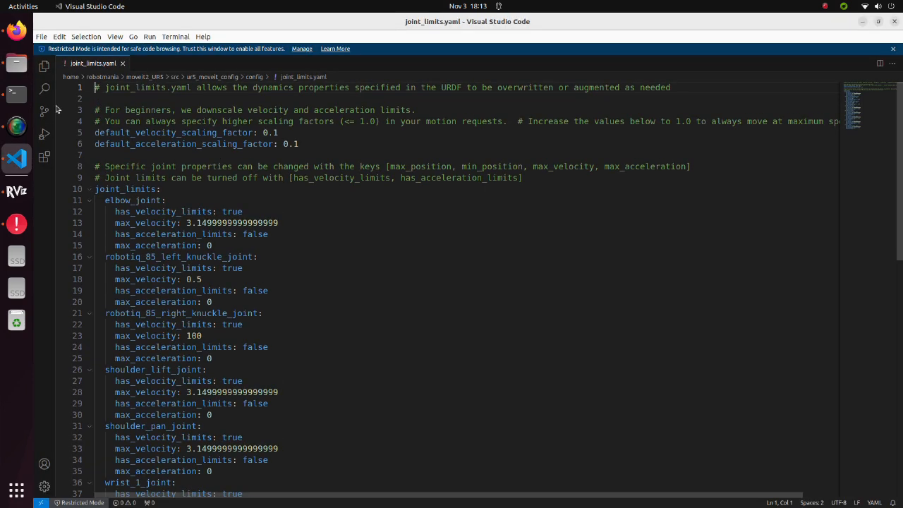
Set max_velocity of robotiq_85_right_knuckle_joint to 100.0 in joint_limits.yaml to match the expected double type, and save the file
{"action": "key", "text": "alt+Tab"}
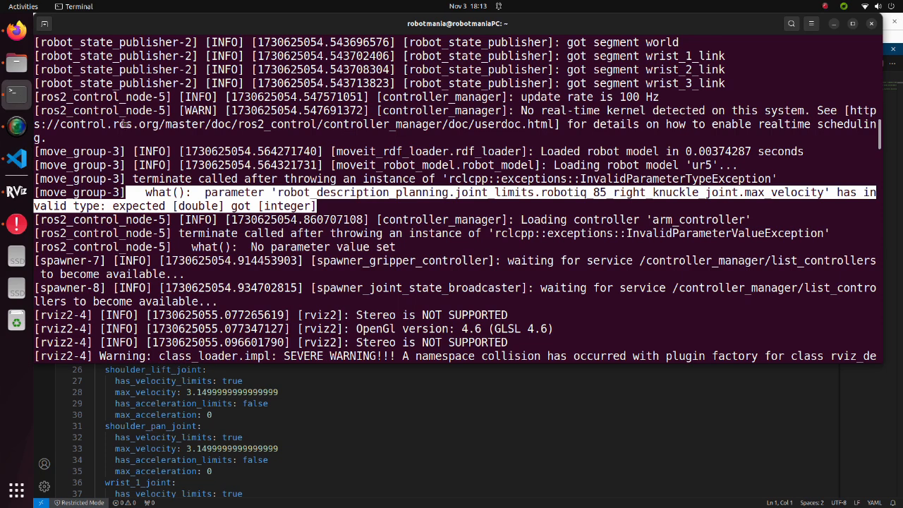
{"action": "left_click", "coordinate": [349, 202]}
{"action": "left_click_drag", "start_coordinate": [171, 205], "coordinate": [314, 205]}
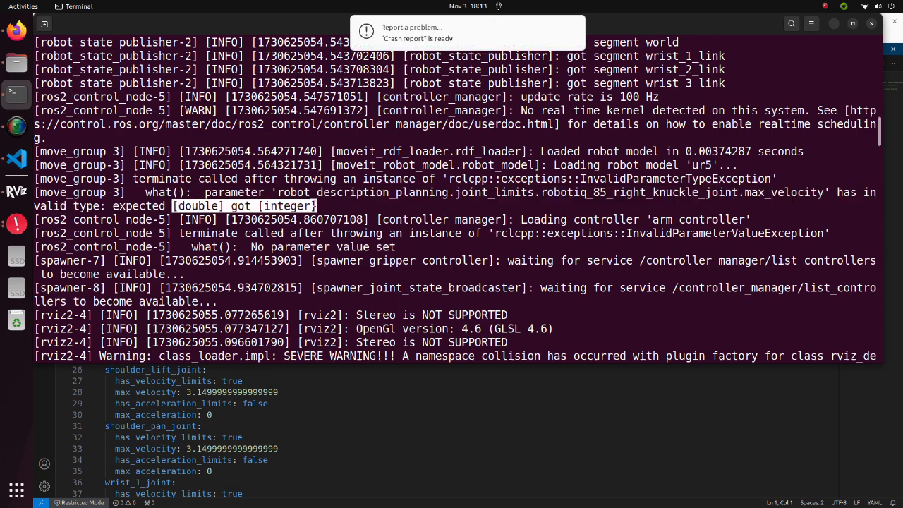
{"action": "left_click", "coordinate": [301, 377]}
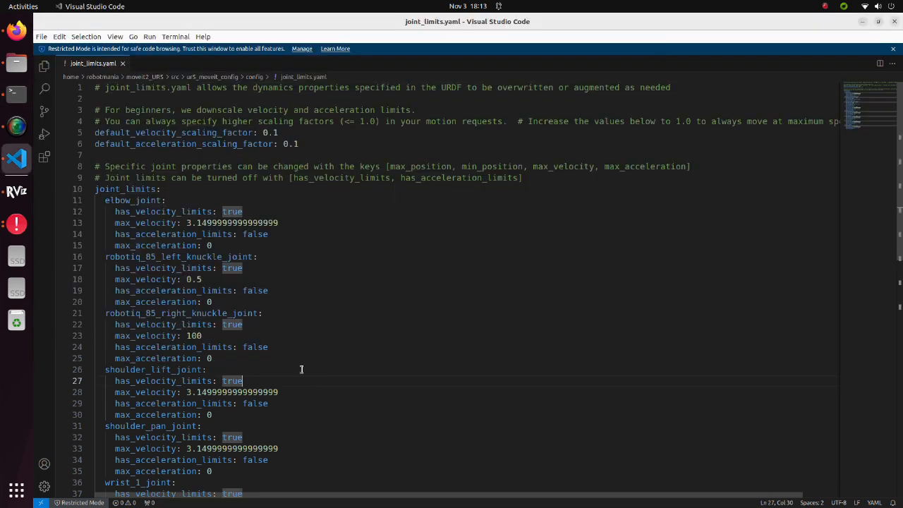
{"action": "left_click", "coordinate": [227, 336]}
{"action": "type", "text": ".0"}
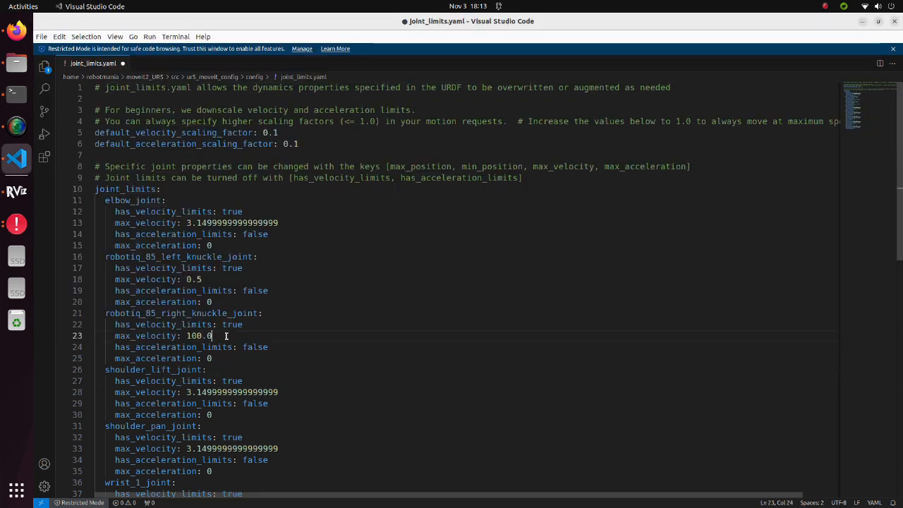
{"action": "key", "text": "ctrl+s"}
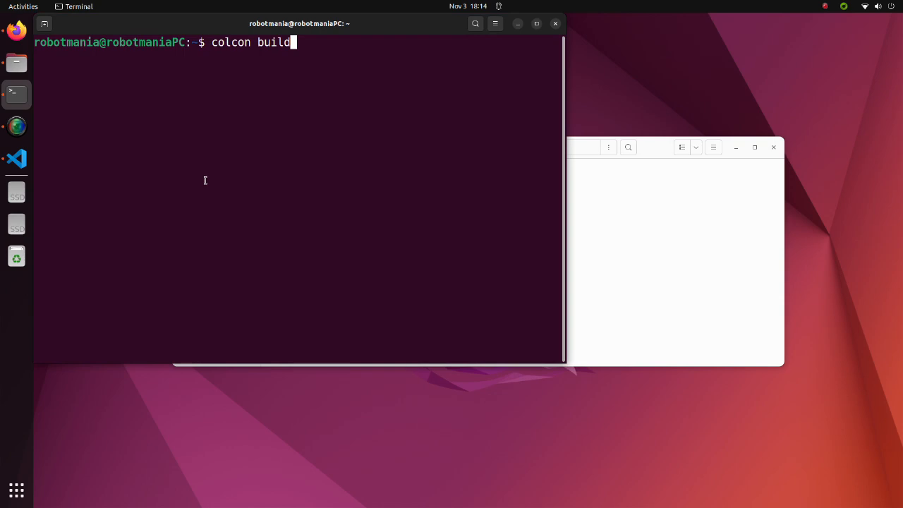
Source moveit2_UR5/install/setup.bash again in the terminal and run colcon build
{"action": "key", "text": "Up"}
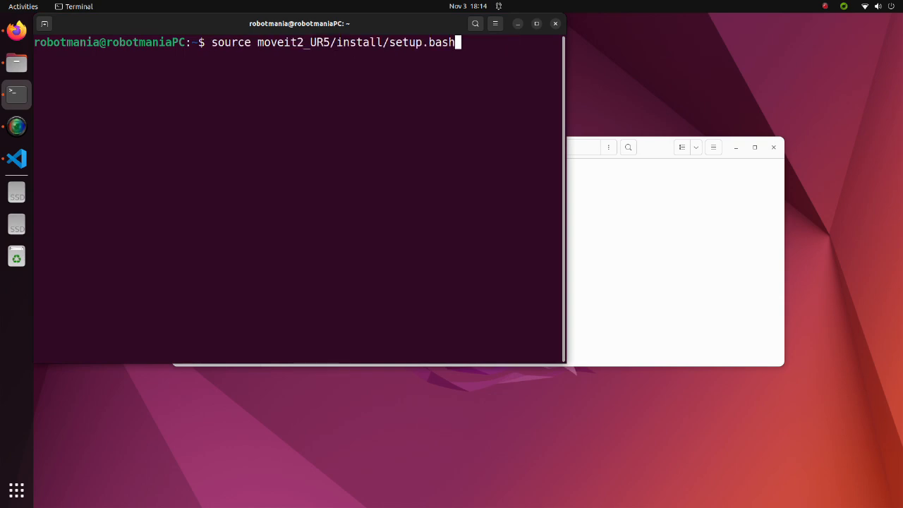
{"action": "key", "text": "Return"}
{"action": "type", "text": "colcon build"}
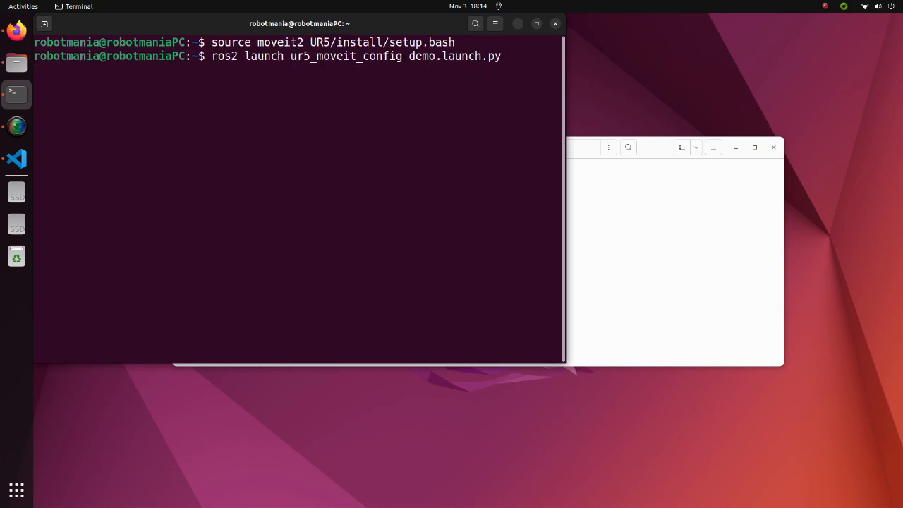
{"action": "key", "text": "Return"}
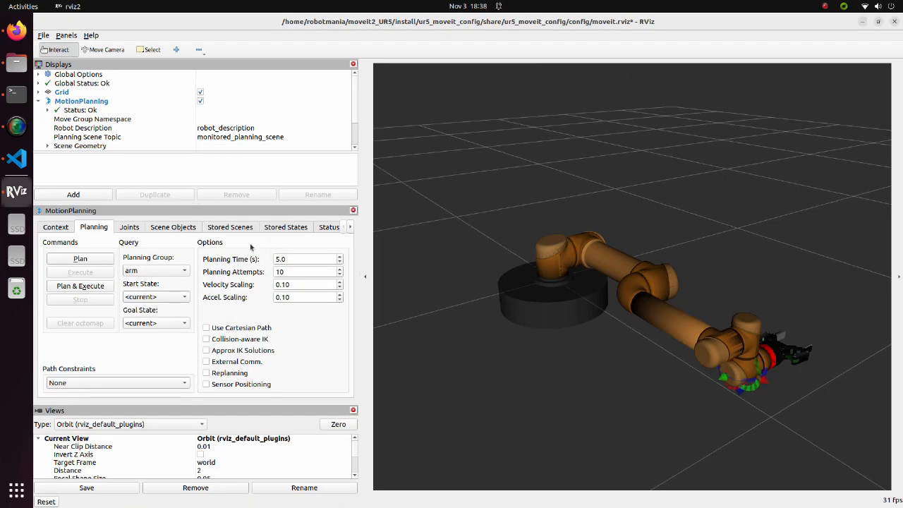
Set the arm planning group's goal state to arm_ready in RViz, and plan and execute the motion
{"action": "left_click", "coordinate": [169, 296]}
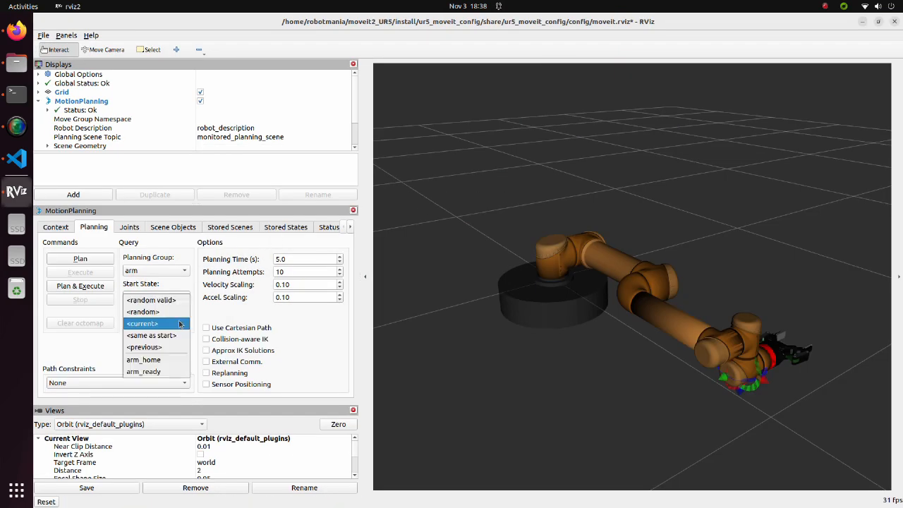
{"action": "left_click", "coordinate": [161, 373]}
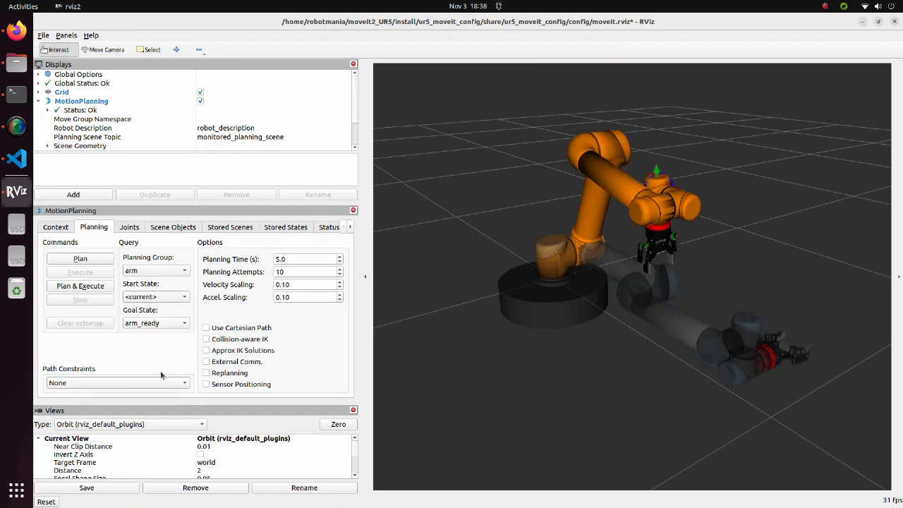
{"action": "left_click", "coordinate": [81, 285]}
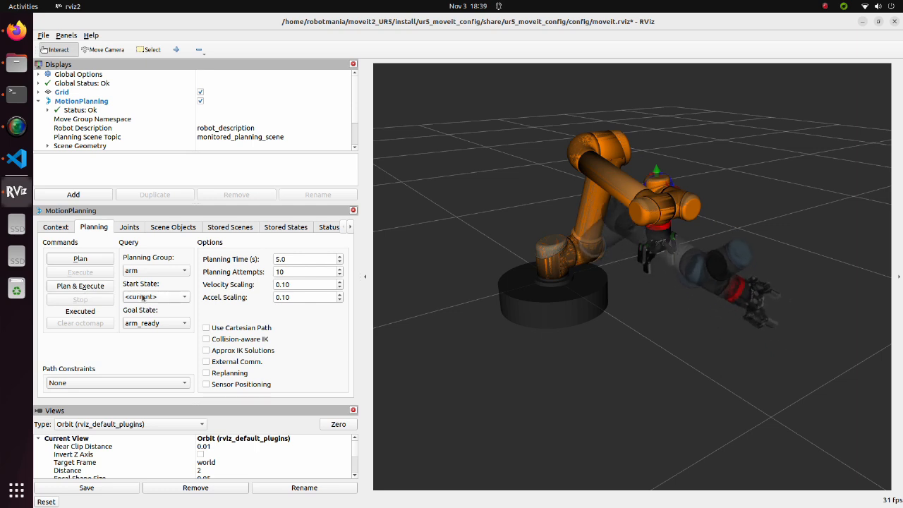
Change the planning group to gripper with goal state close, and plan and execute the motion
{"action": "left_click", "coordinate": [161, 271]}
{"action": "left_click", "coordinate": [159, 283]}
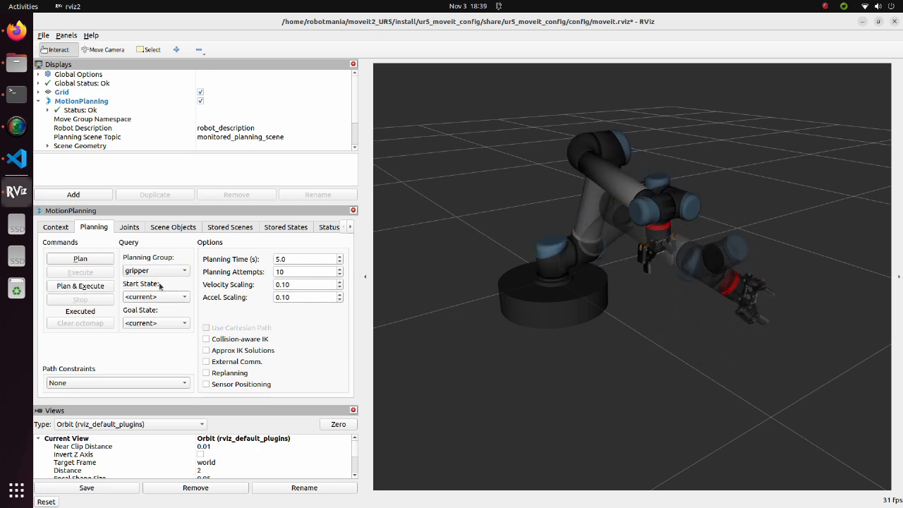
{"action": "left_click", "coordinate": [174, 323]}
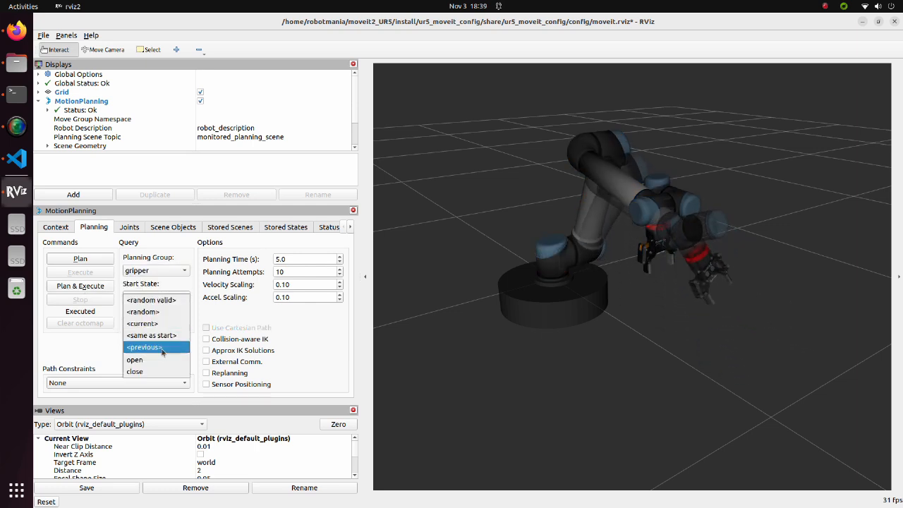
{"action": "left_click", "coordinate": [152, 372]}
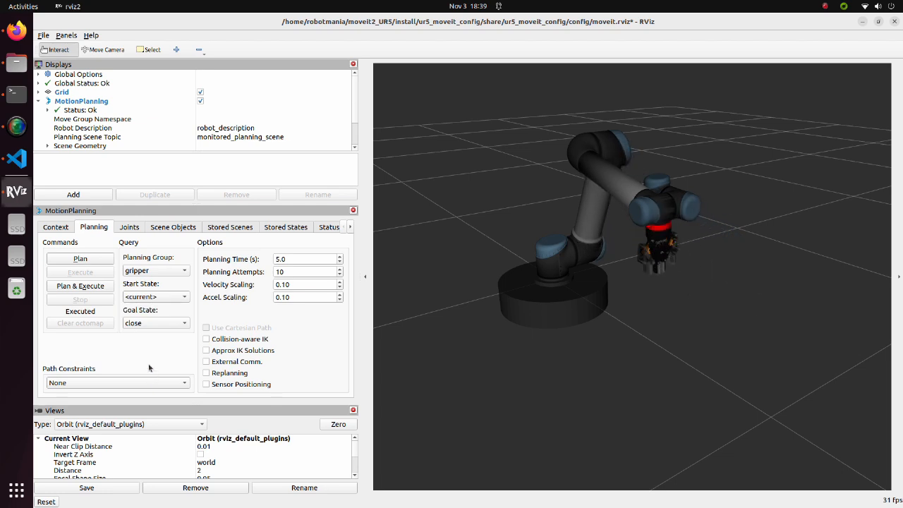
{"action": "left_click", "coordinate": [81, 286]}
{"action": "key", "text": "alt+Tab"}
{"action": "left_click_drag", "start_coordinate": [681, 342], "coordinate": [453, 342]}
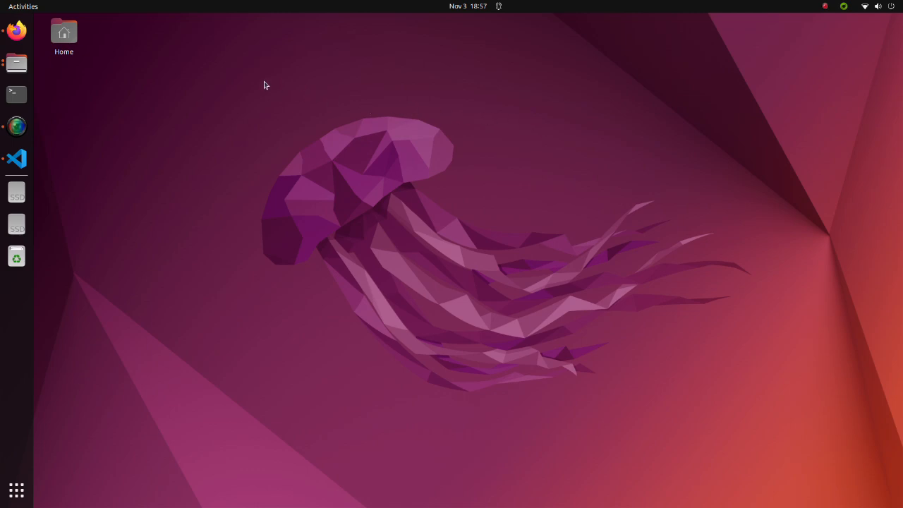
View the PickNikRobotics topic_based_ros2_control repository in Firefox, and install ros-humble-topic-based-ros2-control with sudo apt in a terminal
{"action": "left_click", "coordinate": [18, 32]}
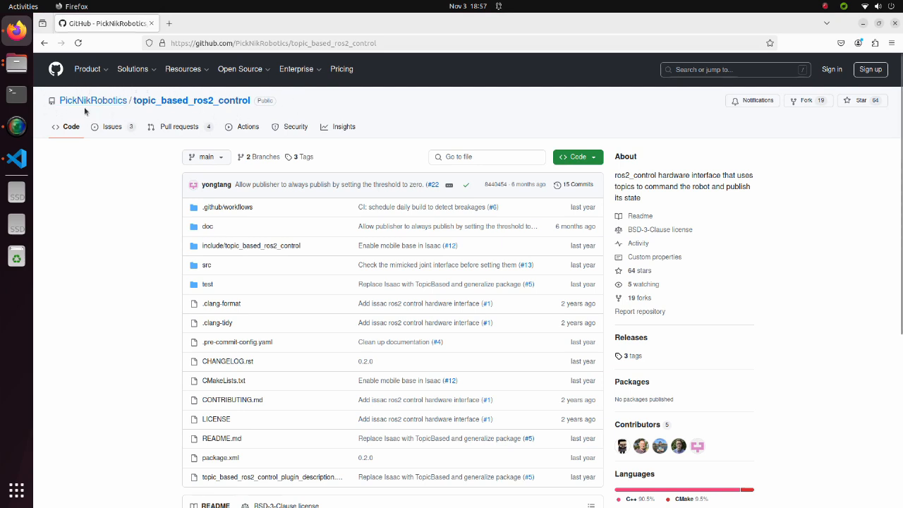
{"action": "left_click", "coordinate": [17, 99]}
{"action": "left_click_drag", "start_coordinate": [116, 54], "coordinate": [236, 139]}
{"action": "type", "text": "sudo apt install ros-h"}
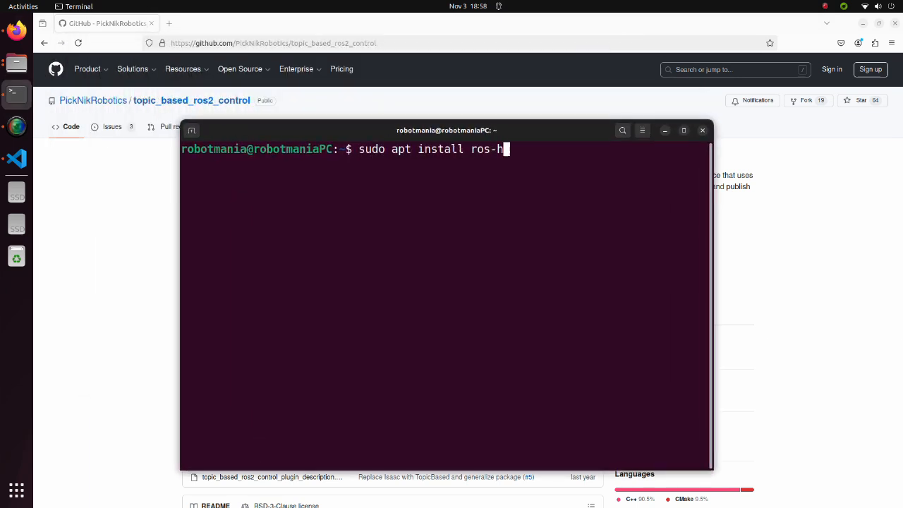
{"action": "type", "text": "umble-topic-based"}
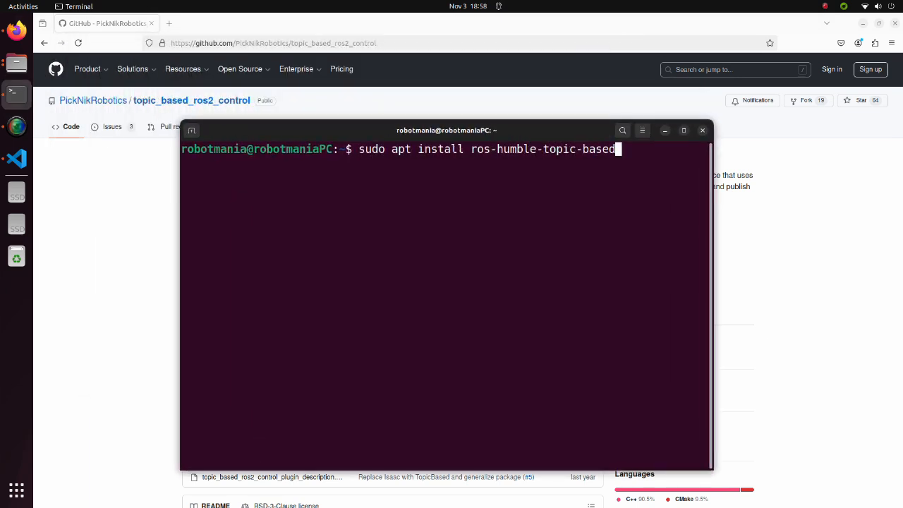
{"action": "type", "text": "-ros2-control"}
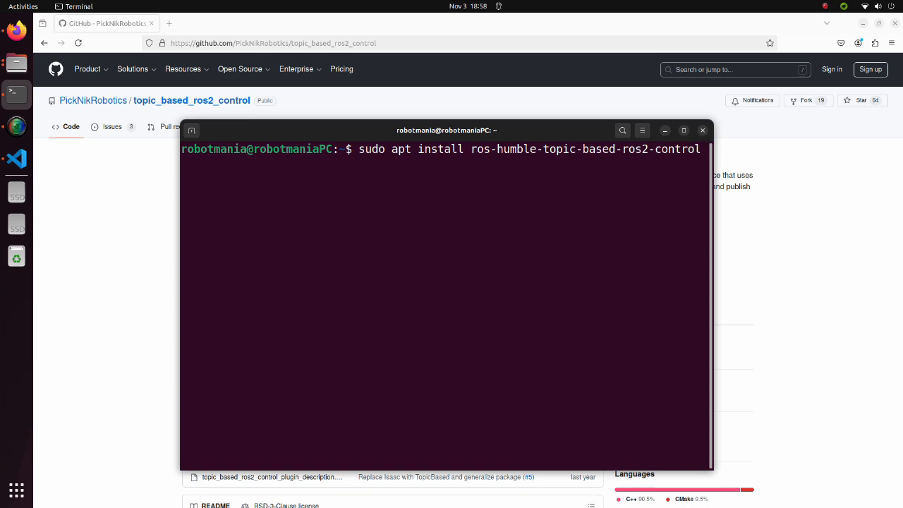
{"action": "key", "text": "Return"}
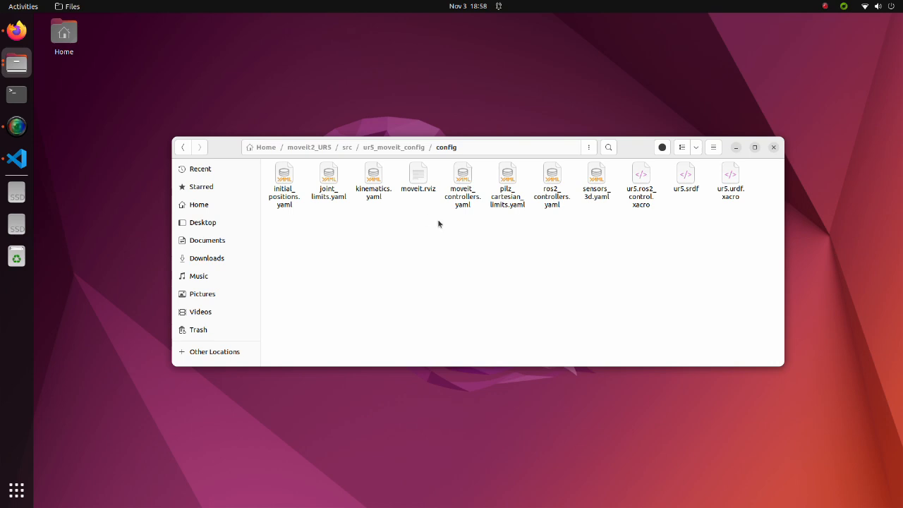
Open ur5.ros2_control.xacro in VS Code and comment out the mock_components/GenericSystem plugin line
{"action": "double_click", "coordinate": [642, 191]}
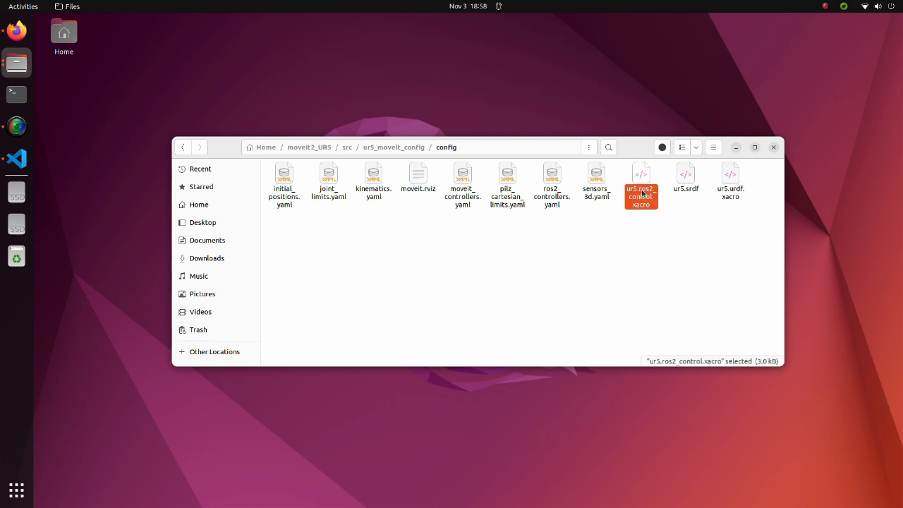
{"action": "left_click_drag", "start_coordinate": [415, 165], "coordinate": [176, 166]}
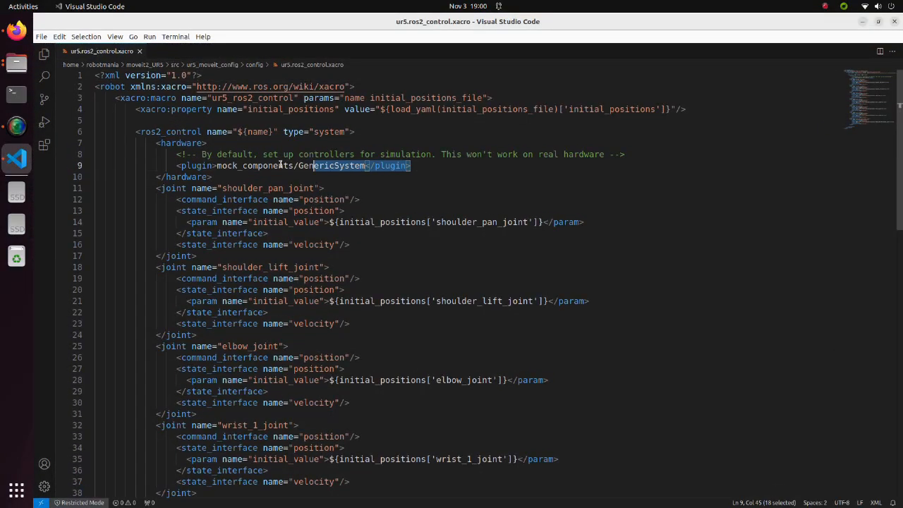
{"action": "left_click", "coordinate": [182, 166]}
{"action": "type", "text": "!--"}
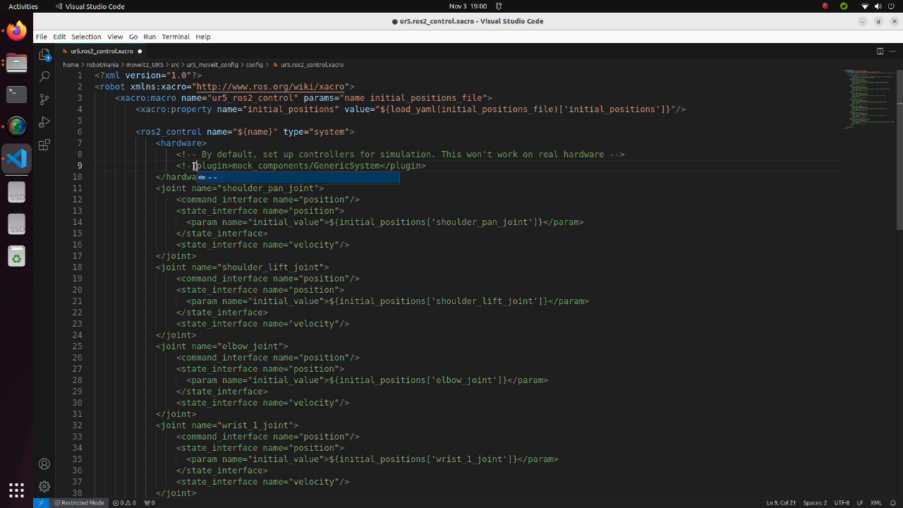
{"action": "key", "text": "Right"}
{"action": "key", "text": "Right"}
{"action": "key", "text": "Right"}
{"action": "key", "text": "Right"}
{"action": "key", "text": "Right"}
{"action": "key", "text": "Right"}
{"action": "key", "text": "Right"}
{"action": "key", "text": "Right"}
{"action": "key", "text": "Right"}
{"action": "key", "text": "Right"}
{"action": "key", "text": "Right"}
{"action": "key", "text": "Right"}
{"action": "key", "text": "Right"}
{"action": "key", "text": "Right"}
{"action": "key", "text": "Right"}
{"action": "key", "text": "Right"}
{"action": "key", "text": "Right"}
{"action": "key", "text": "Right"}
{"action": "key", "text": "Right"}
{"action": "key", "text": "Right"}
{"action": "type", "text": "--"}
{"action": "key", "text": "Right"}
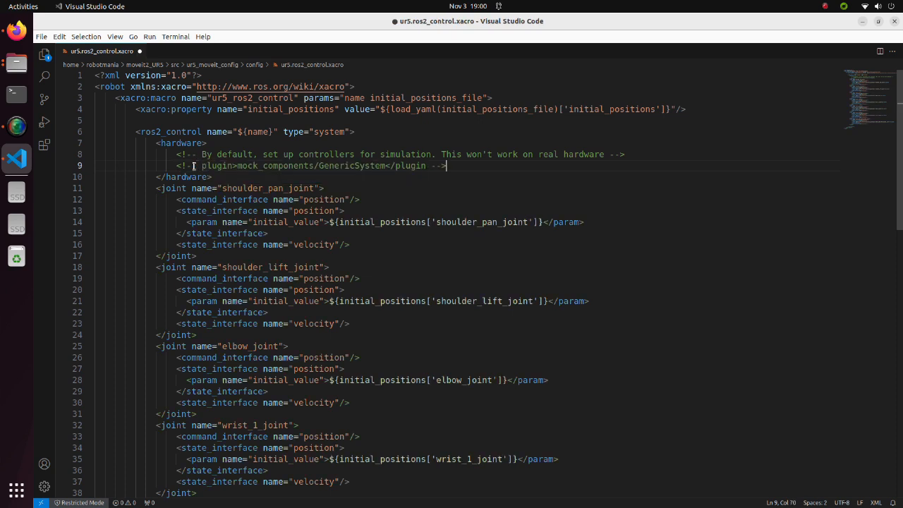
Paste the topic_based_ros2_control/TopicBasedSystem plugin with the /isaac_joint_commands and /isaac_joint_states parameters below the commented line, fix its indentation, and save the file
{"action": "key", "text": "Return"}
{"action": "type", "text": "<plugin>topic_based_ros2_control/TopicBasedSystem</plugin>                 <param name=\"joint_commands_topic\">/isaac_joint_commands</param>                 <param name=\"joint_states_topic\">/isaac_joint_states</param>"}
{"action": "left_click_drag", "start_coordinate": [257, 177], "coordinate": [177, 177]}
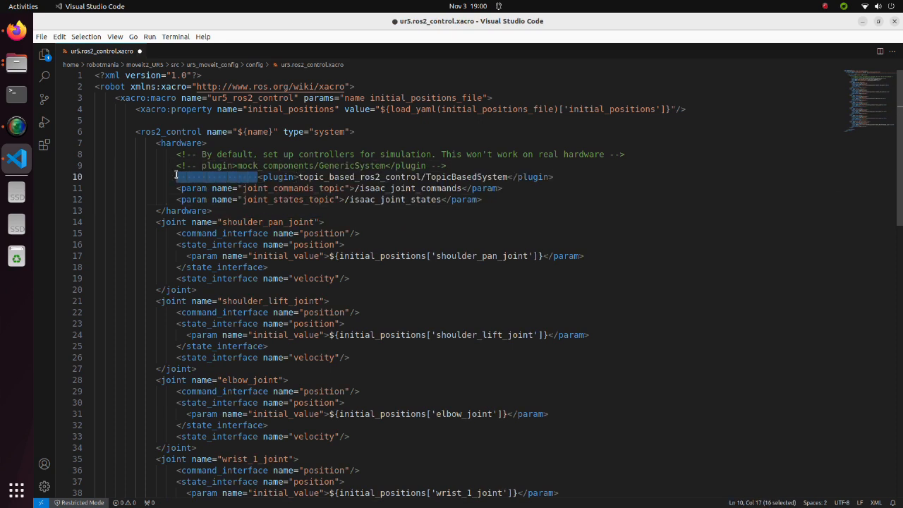
{"action": "key", "text": "BackSpace"}
{"action": "key", "text": "ctrl+s"}
{"action": "left_click_drag", "start_coordinate": [495, 200], "coordinate": [91, 177]}
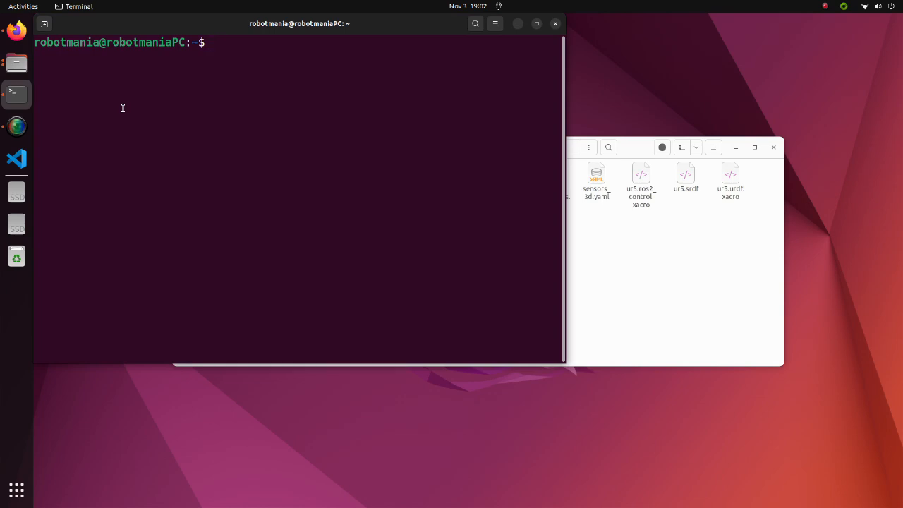
In a terminal, source moveit2_UR5/install/setup.bash and change to the moveit2_UR5/src/ur5_moveit_config/config directory
{"action": "type", "text": "source moveit2_UR5/install/"}
{"action": "type", "text": "bash"}
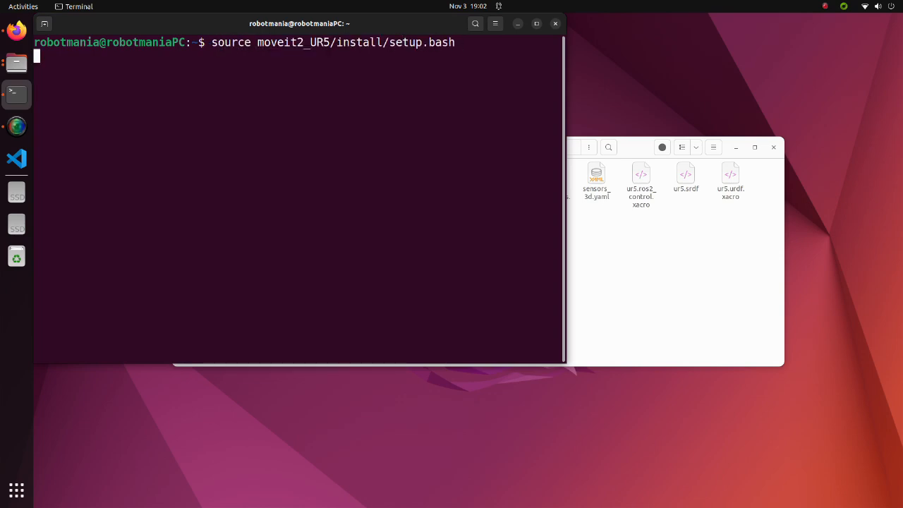
{"action": "key", "text": "Return"}
{"action": "type", "text": "cd moveit2_UR5/src/ur"}
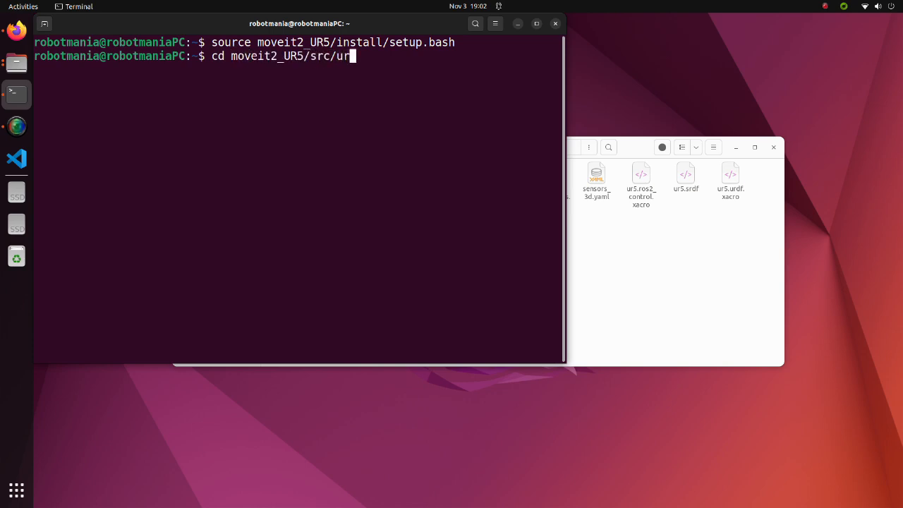
{"action": "key", "text": "Tab"}
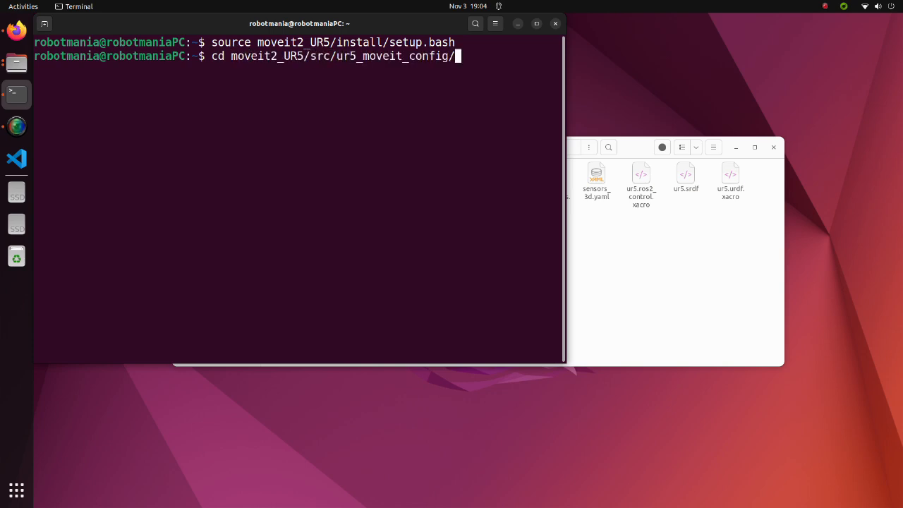
{"action": "type", "text": "co"}
{"action": "key", "text": "Tab"}
{"action": "key", "text": "Return"}
Generate the URDF by running xacro ur5.urdf.xacro > ur5.urdf
{"action": "type", "text": "xacr"}
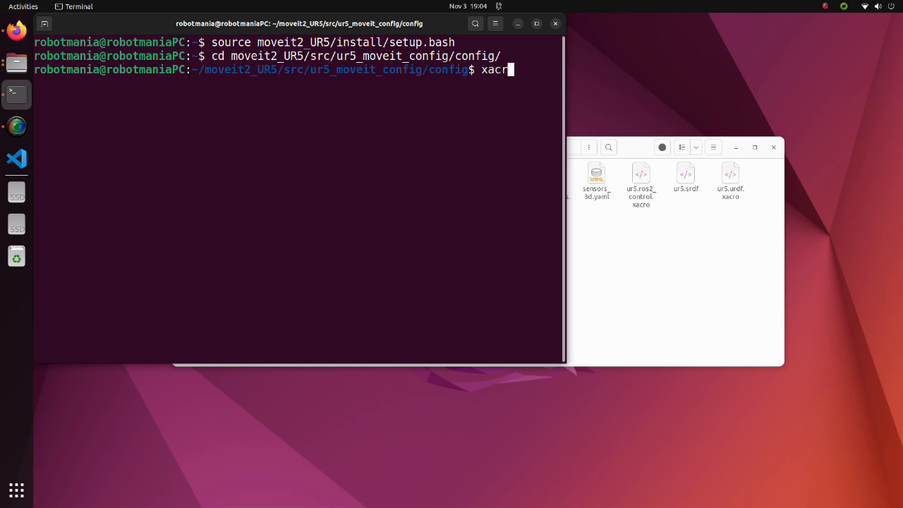
{"action": "type", "text": "o ur5.urdf.xacro > "}
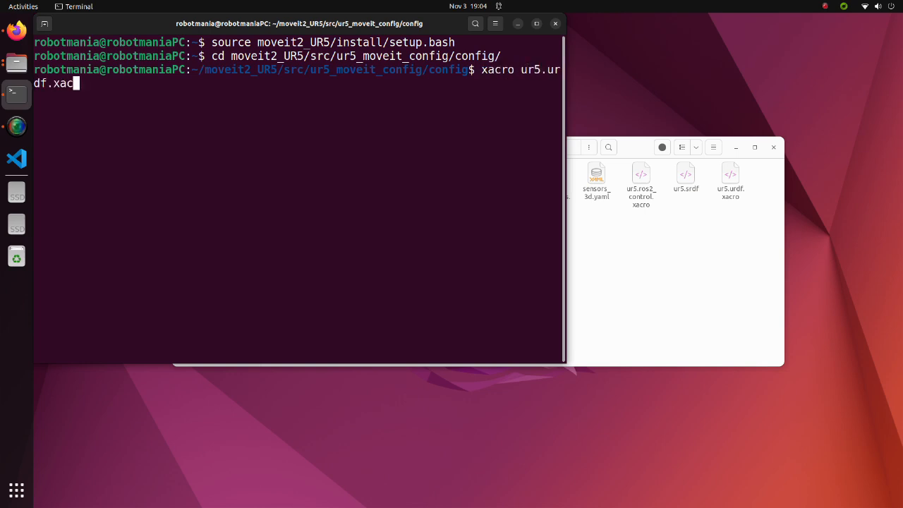
{"action": "type", "text": "ur5.urdf"}
{"action": "key", "text": "Return"}
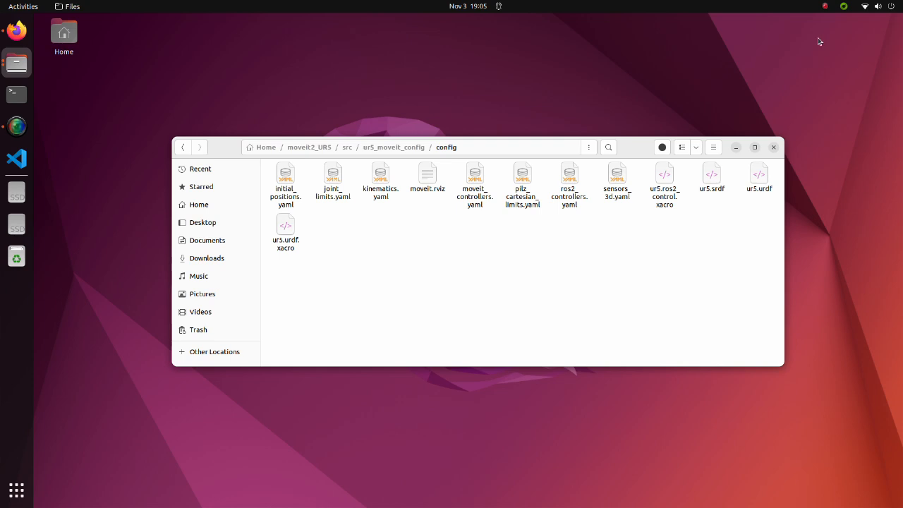
Launch Isaac Sim 4.2.0 from the Omniverse Launcher with the omni.isaac.ros2_bridge extension and humble internal libraries
{"action": "left_click", "coordinate": [843, 6]}
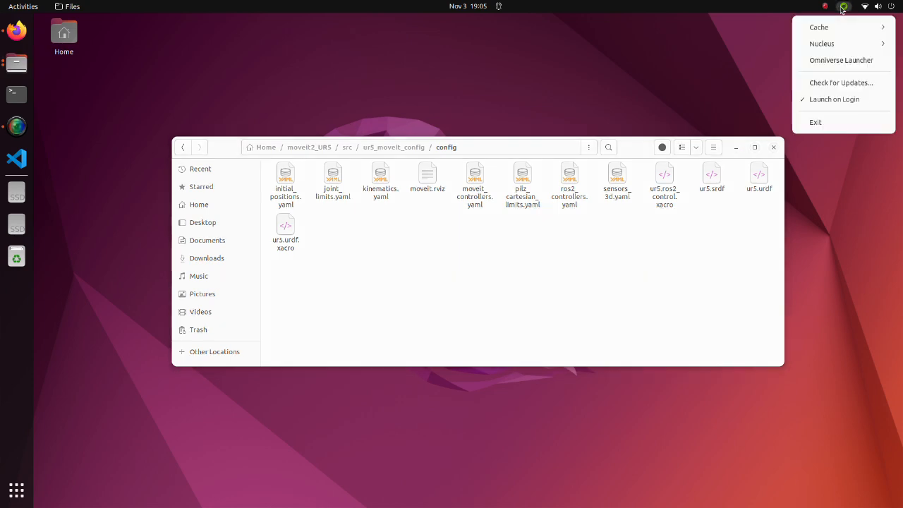
{"action": "left_click", "coordinate": [829, 59]}
{"action": "left_click", "coordinate": [687, 185]}
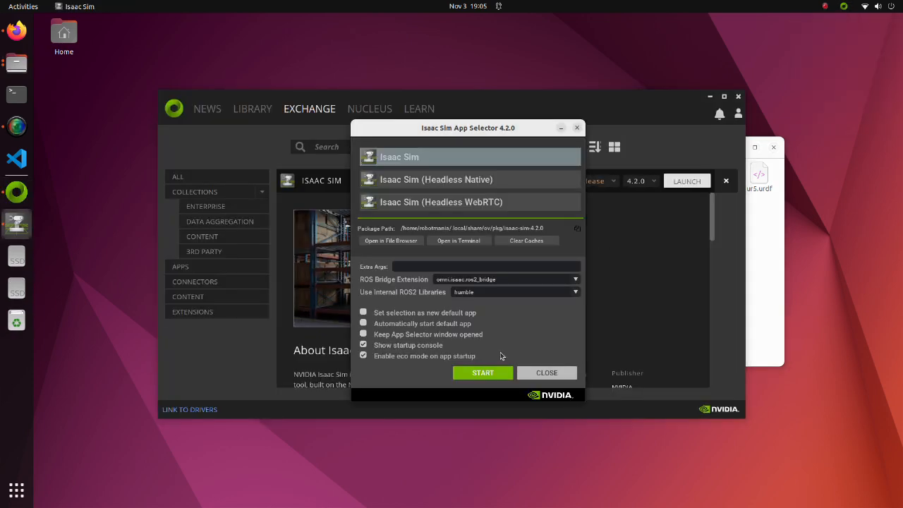
{"action": "left_click", "coordinate": [484, 373]}
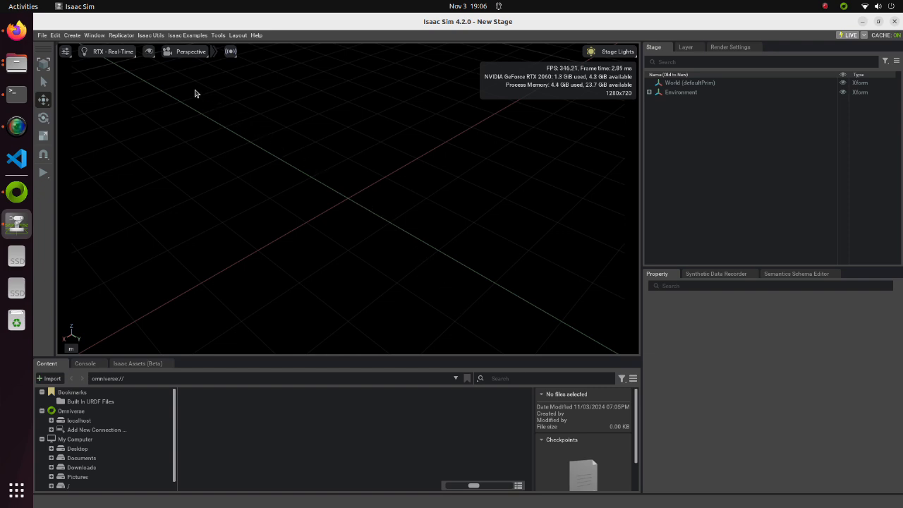
Open the URDF Importer and choose ur5.urdf from moveit2_UR5/src/ur5_moveit_config/config as its input file
{"action": "left_click", "coordinate": [147, 37]}
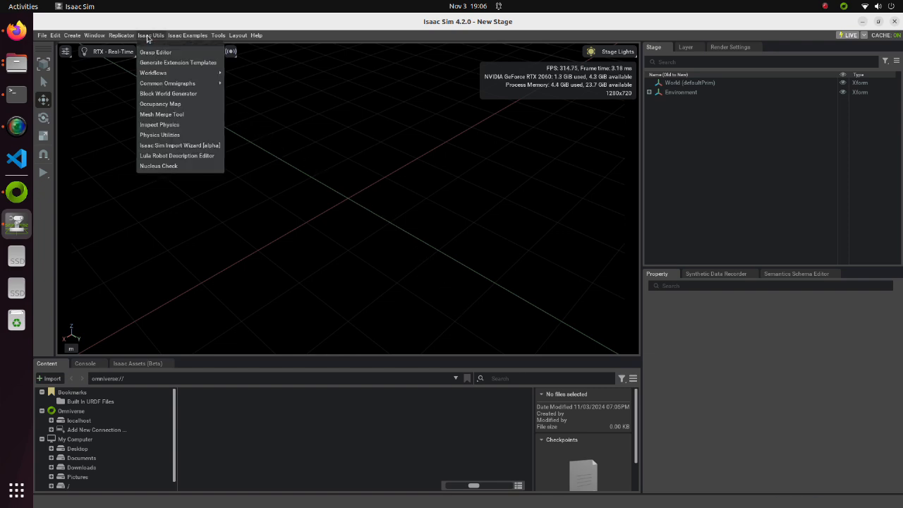
{"action": "mouse_move", "coordinate": [156, 74]}
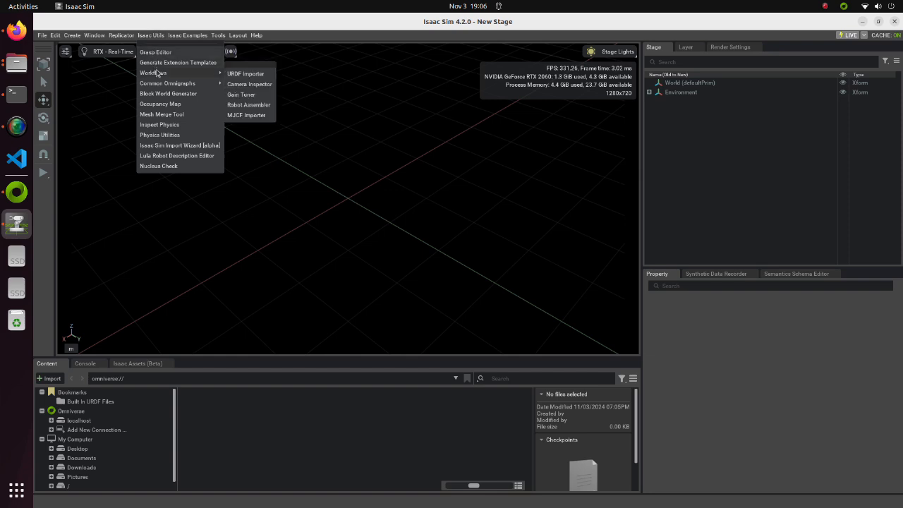
{"action": "left_click", "coordinate": [244, 75]}
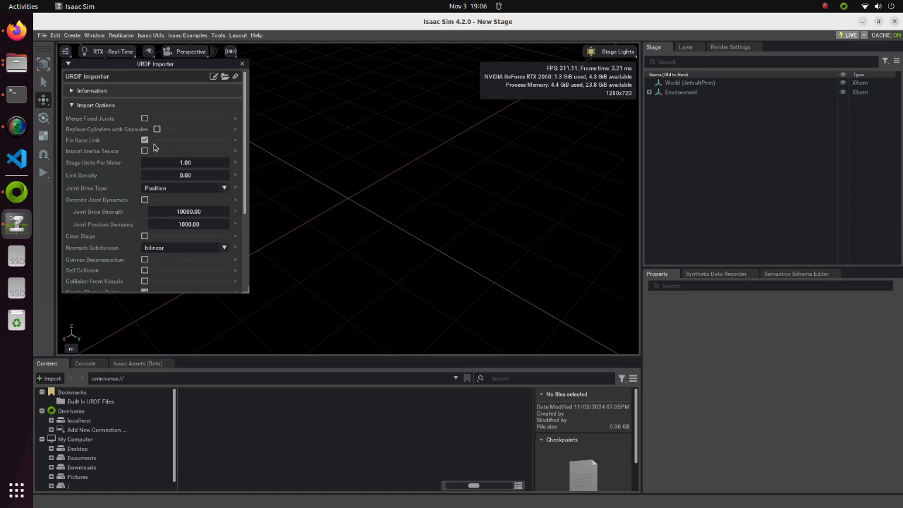
{"action": "scroll", "coordinate": [154, 146], "scroll_direction": "down", "scroll_amount": 5}
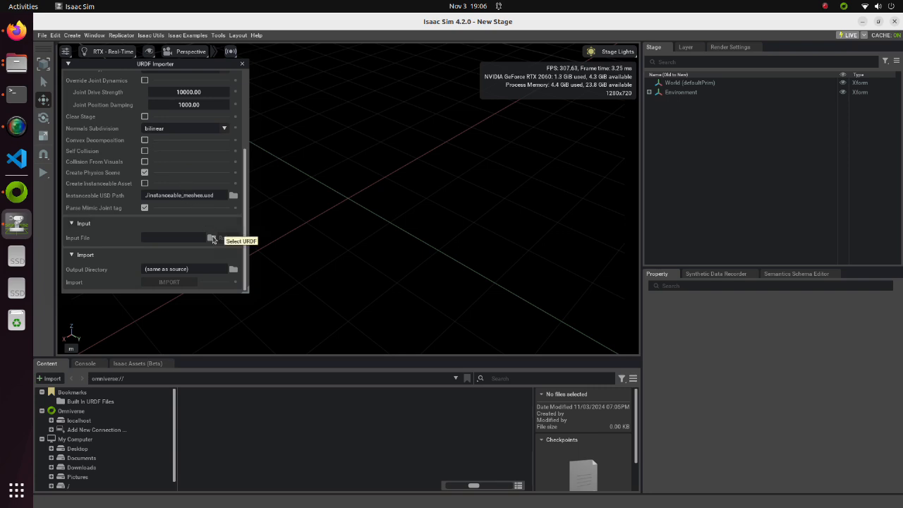
{"action": "left_click", "coordinate": [212, 237]}
{"action": "left_click", "coordinate": [251, 254]}
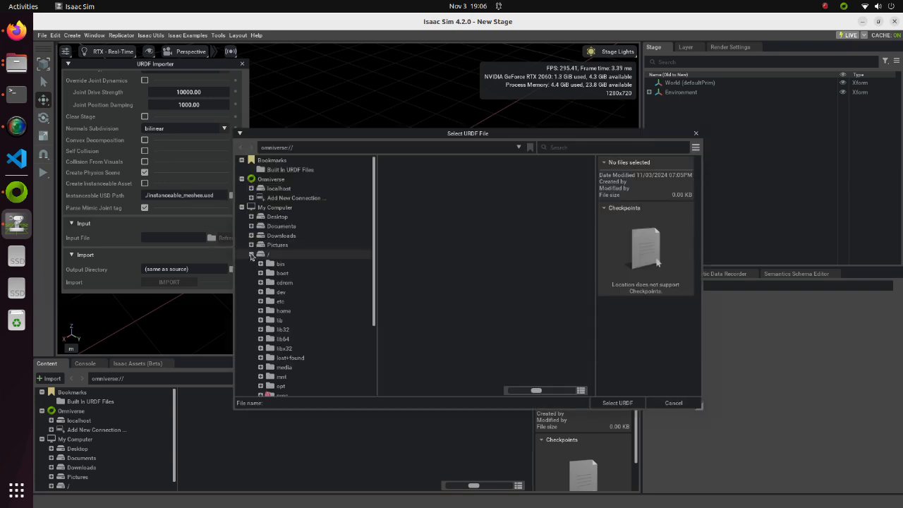
{"action": "scroll", "coordinate": [251, 257], "scroll_direction": "down", "scroll_amount": 3}
{"action": "left_click", "coordinate": [261, 213]}
{"action": "left_click", "coordinate": [270, 223]}
{"action": "scroll", "coordinate": [272, 228], "scroll_direction": "down", "scroll_amount": 5}
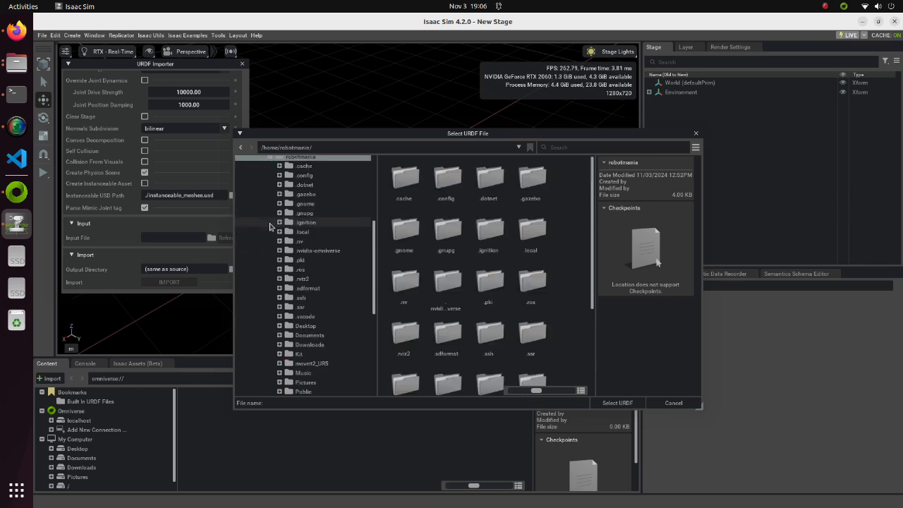
{"action": "left_click", "coordinate": [279, 301]}
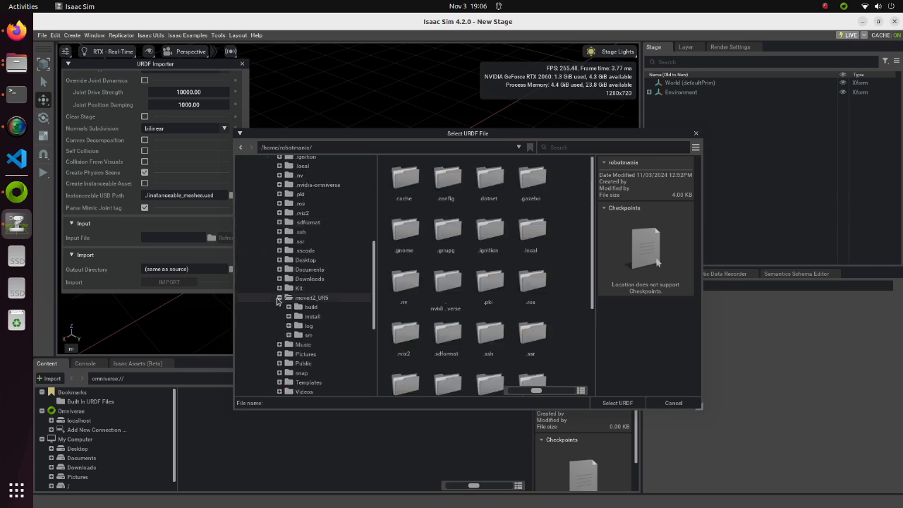
{"action": "left_click", "coordinate": [288, 336]}
{"action": "left_click", "coordinate": [299, 355]}
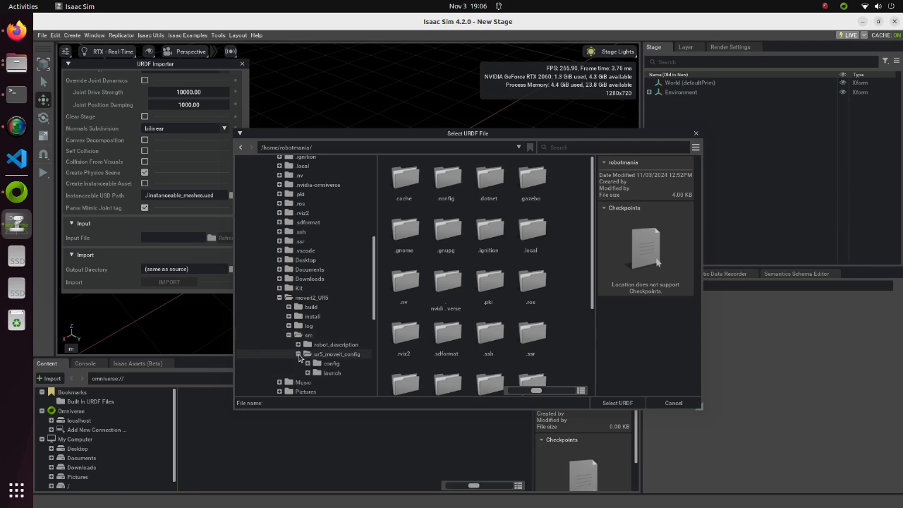
{"action": "left_click", "coordinate": [323, 363]}
{"action": "left_click", "coordinate": [399, 189]}
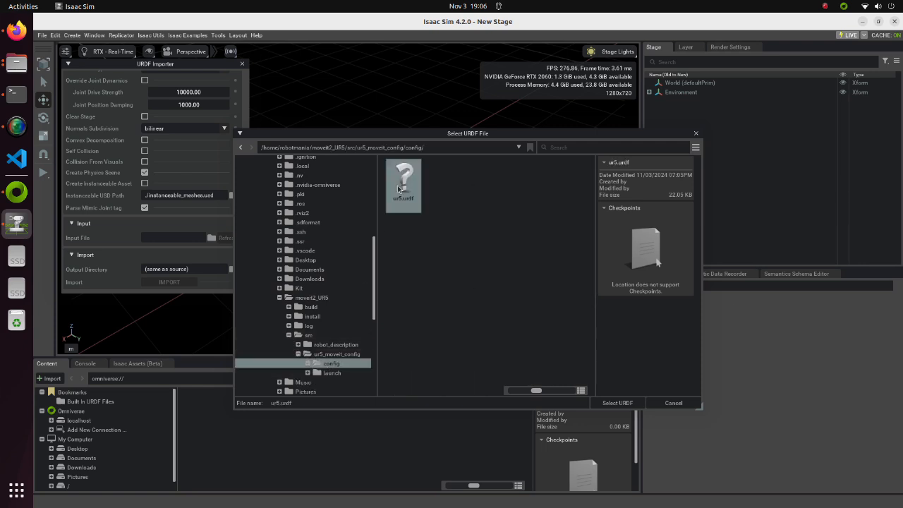
{"action": "left_click", "coordinate": [618, 402]}
Import the UR5 model with the output directory same as source, accept the save path, and close the importer
{"action": "scroll", "coordinate": [212, 221], "scroll_direction": "down", "scroll_amount": 1}
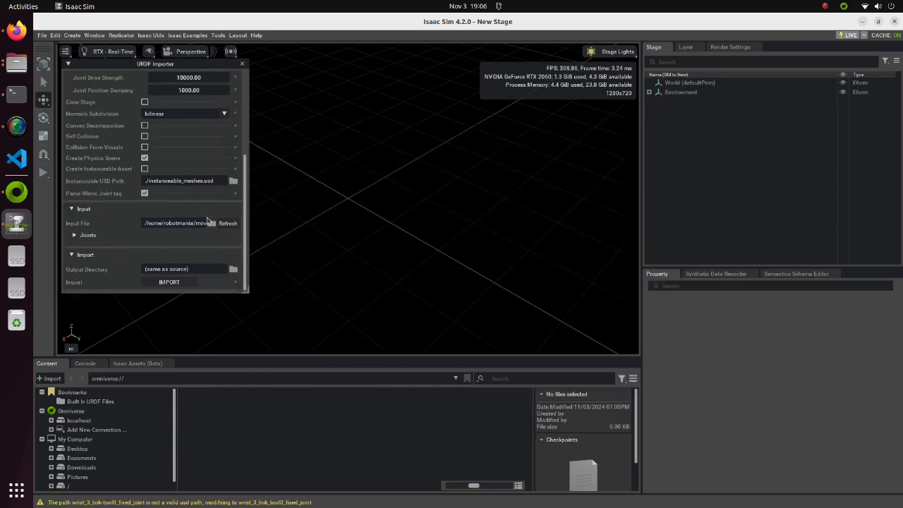
{"action": "left_click", "coordinate": [169, 282]}
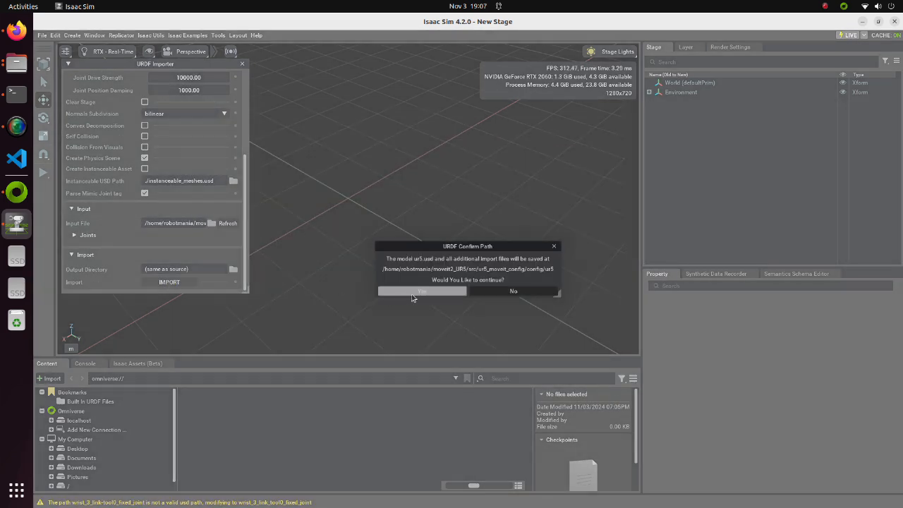
{"action": "left_click", "coordinate": [417, 291]}
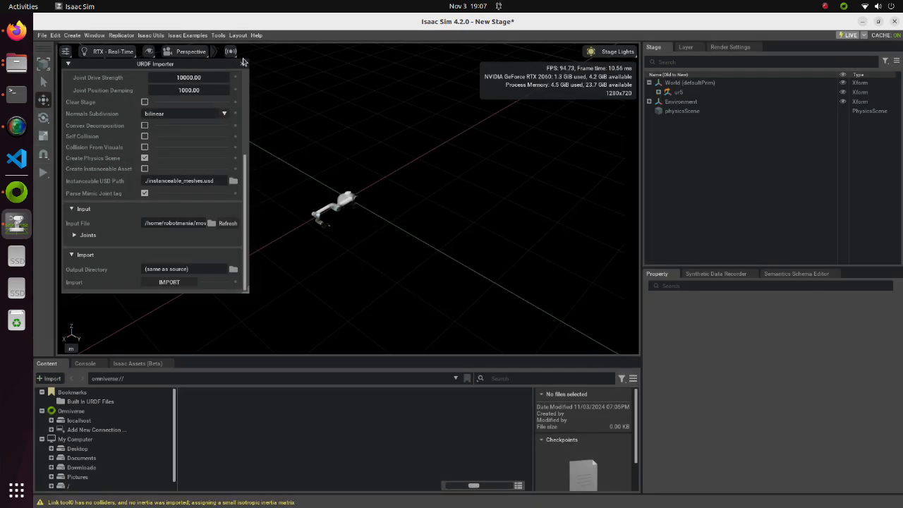
{"action": "left_click", "coordinate": [242, 63]}
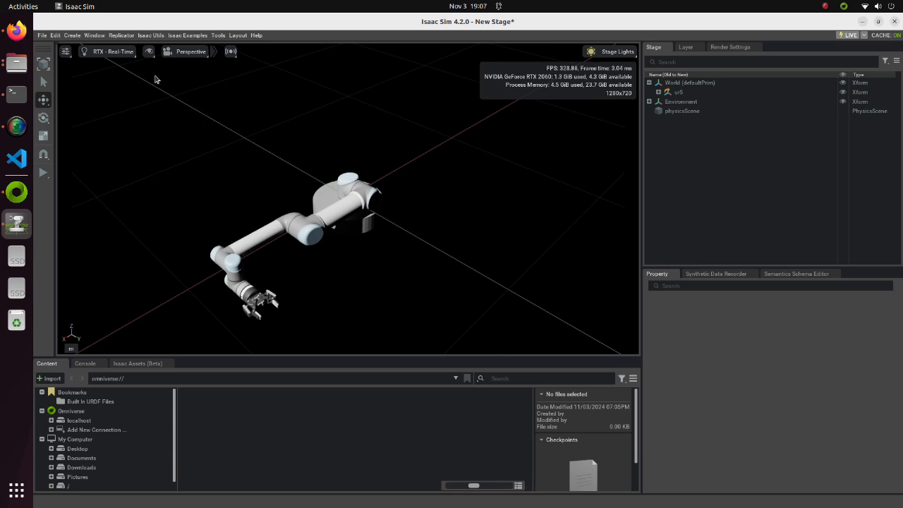
Add a physics ground plane to the stage
{"action": "left_click", "coordinate": [72, 35]}
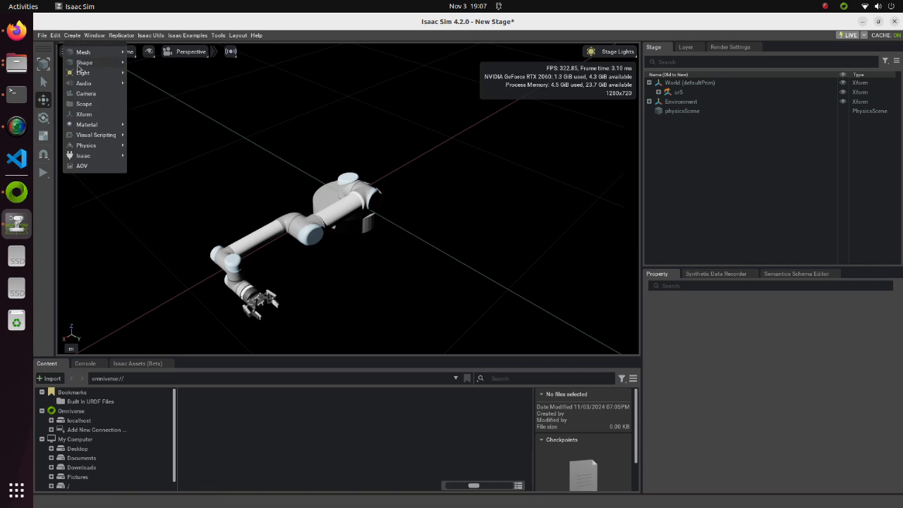
{"action": "mouse_move", "coordinate": [91, 139]}
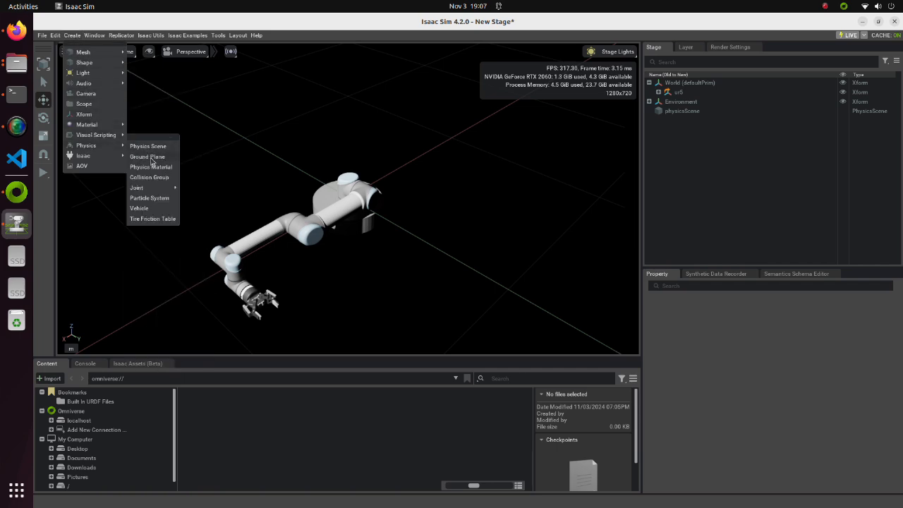
{"action": "left_click", "coordinate": [148, 156]}
Raise the ur5 robot about 0.1 m along Z so its base clears the ground plane
{"action": "left_click", "coordinate": [357, 185]}
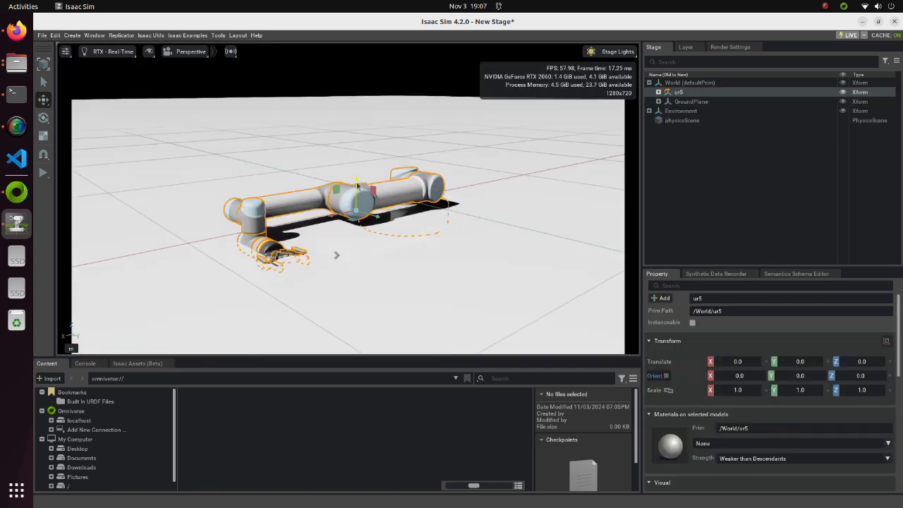
{"action": "left_click_drag", "start_coordinate": [355, 190], "coordinate": [357, 163]}
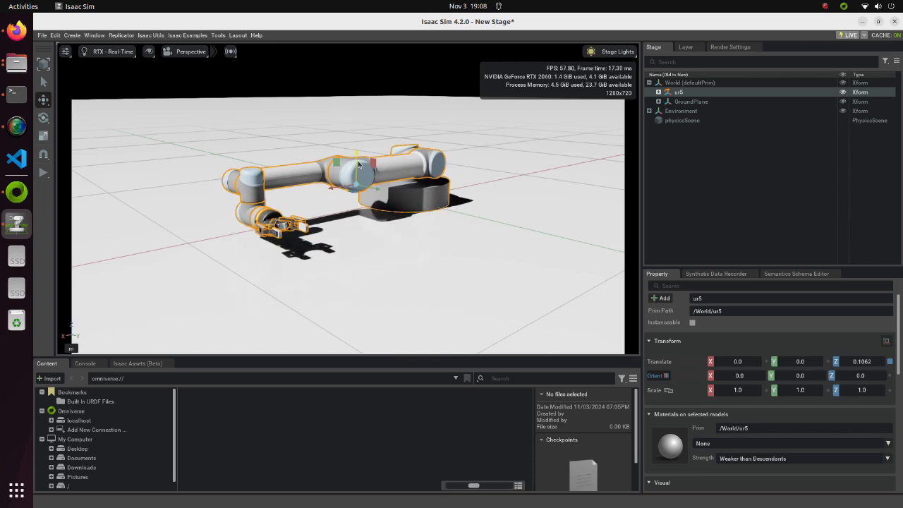
{"action": "double_click", "coordinate": [870, 362]}
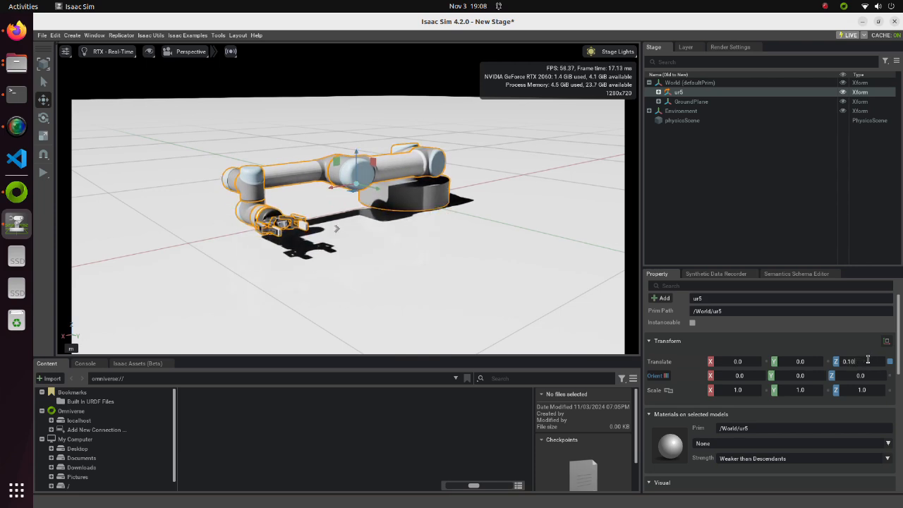
{"action": "key", "text": "Return"}
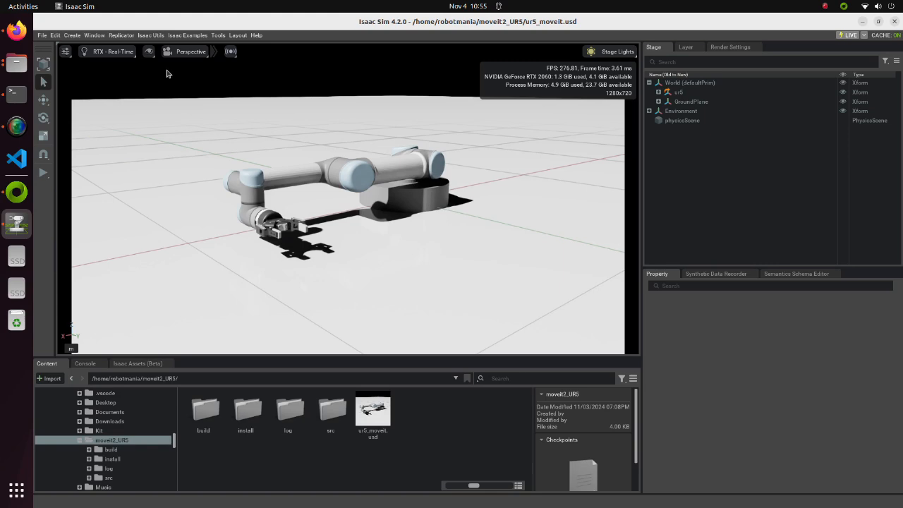
Create a new Action Graph in the ur5_moveit.usd stage
{"action": "left_click", "coordinate": [74, 36]}
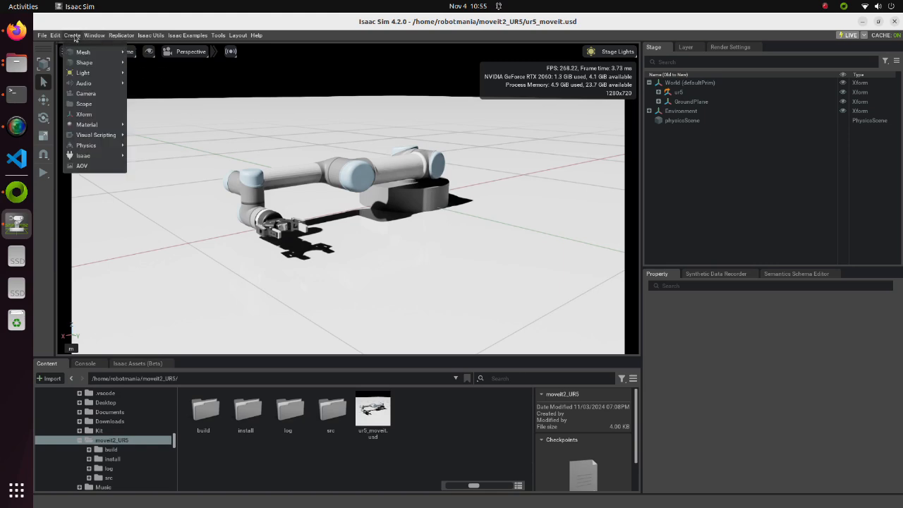
{"action": "mouse_move", "coordinate": [92, 137]}
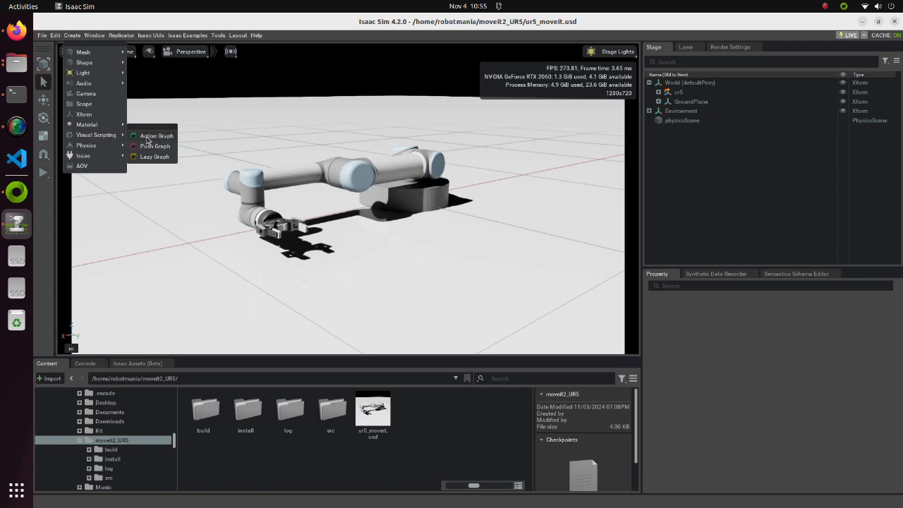
{"action": "left_click", "coordinate": [147, 136]}
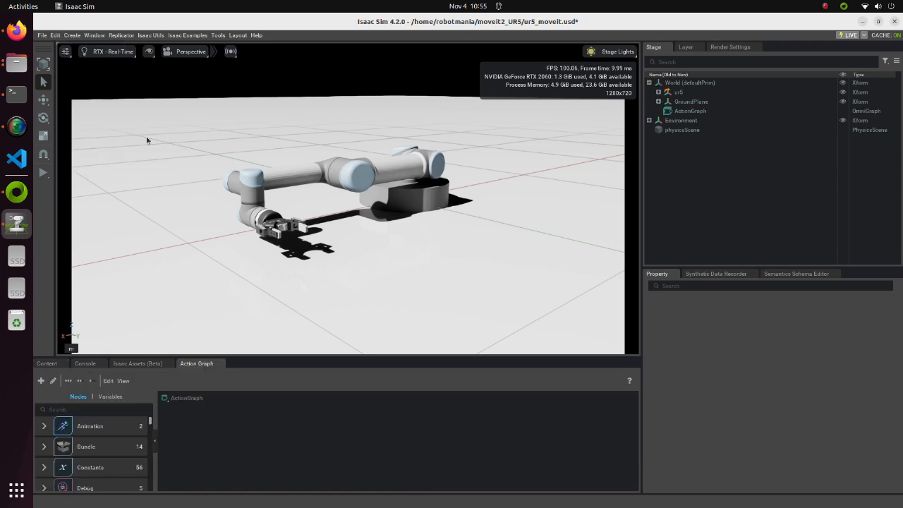
Move ActionGraph out of World to the stage root, open it for editing, and enlarge the graph area
{"action": "left_click_drag", "start_coordinate": [687, 110], "coordinate": [669, 144]}
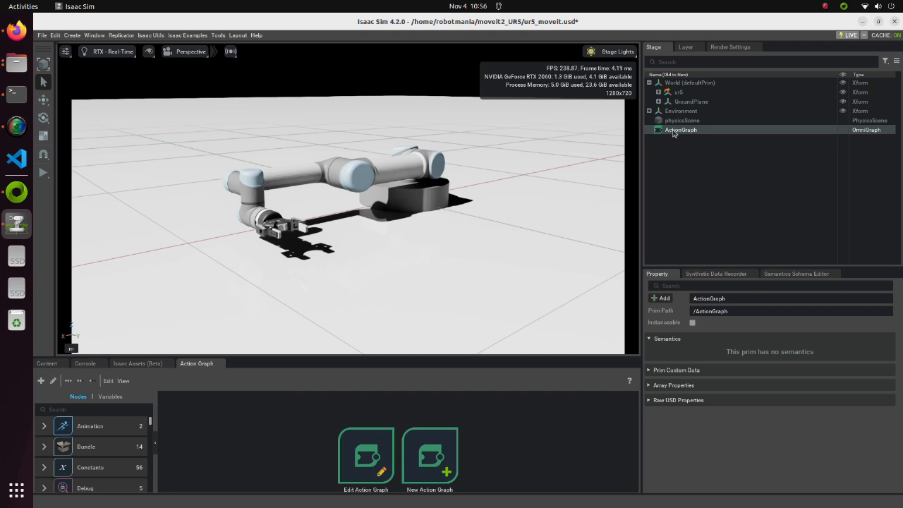
{"action": "left_click", "coordinate": [362, 460]}
{"action": "left_click_drag", "start_coordinate": [343, 358], "coordinate": [343, 177]}
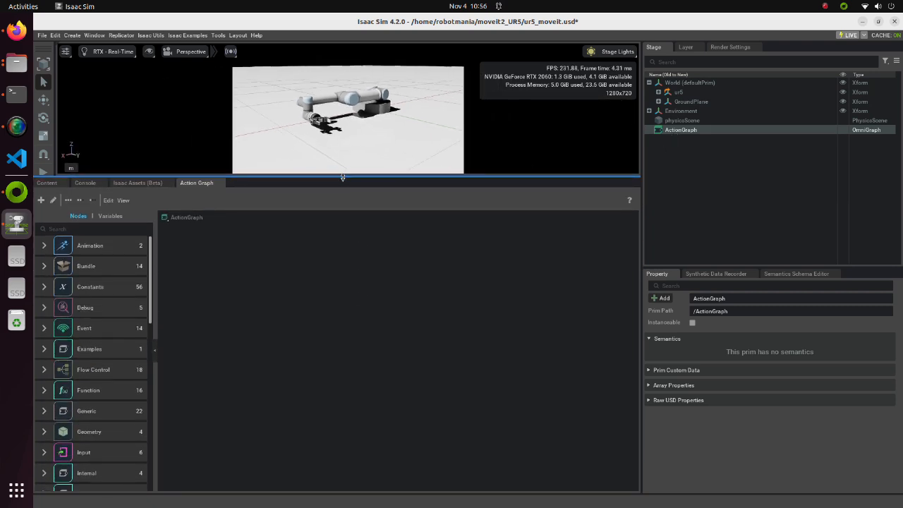
Add a ROS2 Context node and an On Playback Tick node to the action graph
{"action": "left_click", "coordinate": [96, 228]}
{"action": "type", "text": "ROS2"}
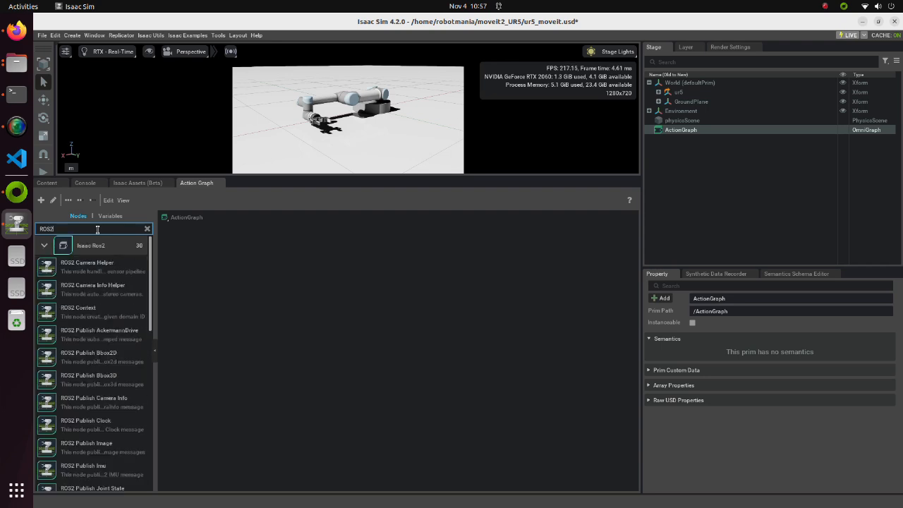
{"action": "left_click_drag", "start_coordinate": [81, 308], "coordinate": [226, 270]}
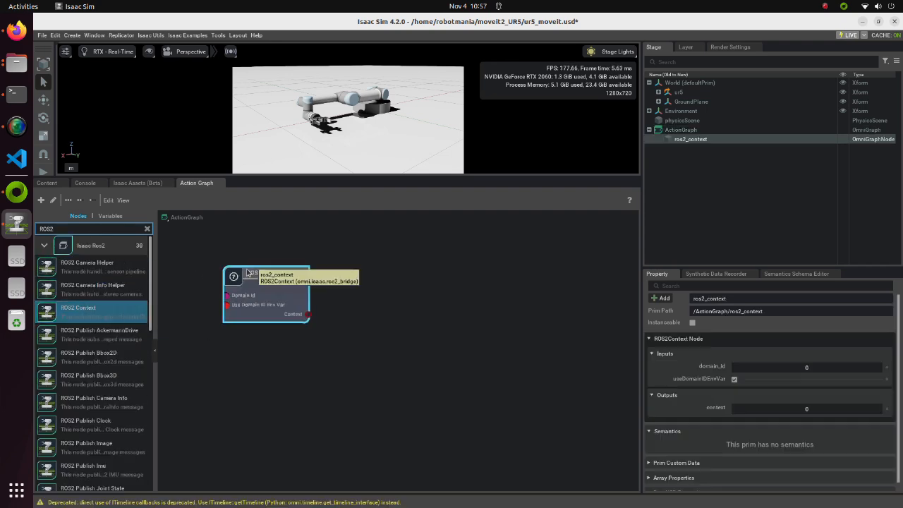
{"action": "double_click", "coordinate": [36, 230]}
{"action": "type", "text": "on pla"}
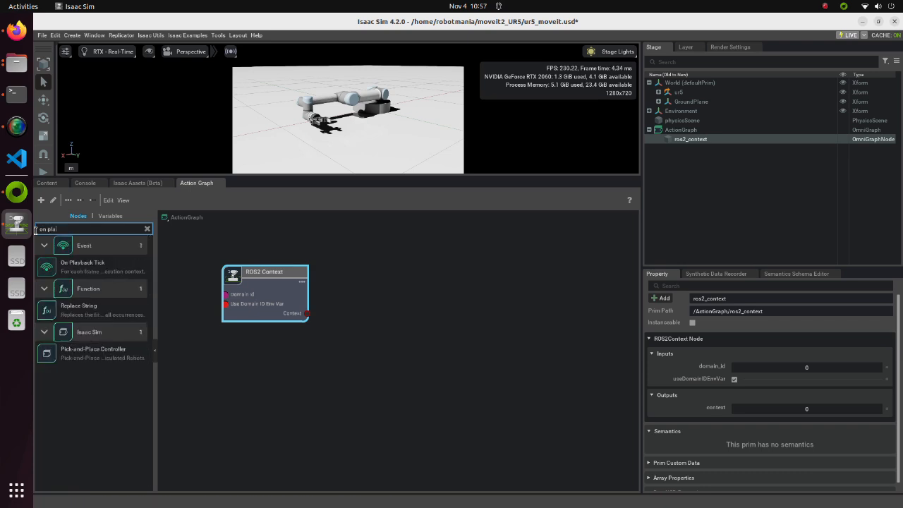
{"action": "left_click_drag", "start_coordinate": [82, 264], "coordinate": [245, 382]}
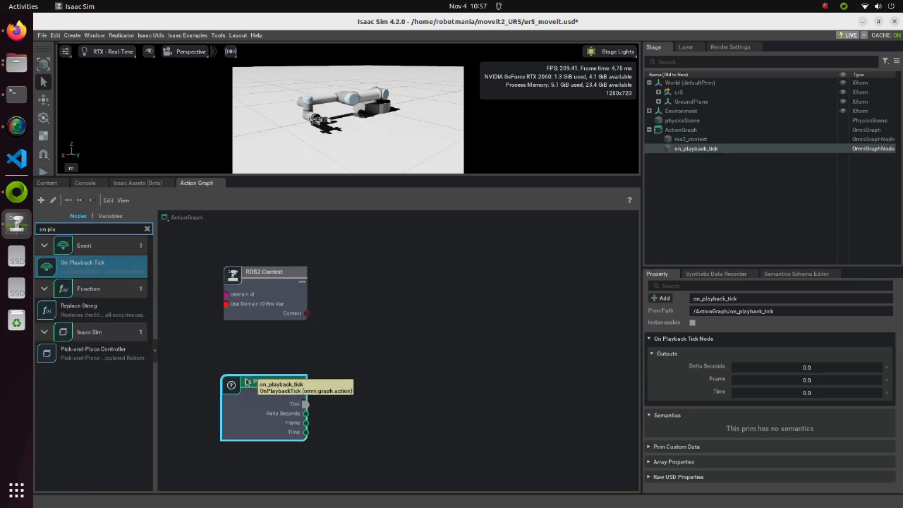
{"action": "left_click", "coordinate": [252, 357]}
Add an Isaac Read Simulation Time node to the action graph
{"action": "left_click_drag", "start_coordinate": [67, 229], "coordinate": [10, 230]}
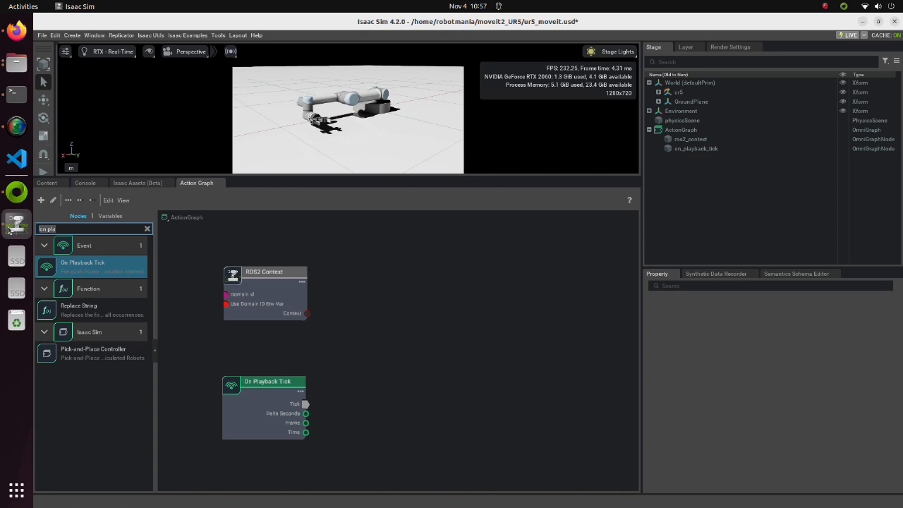
{"action": "type", "text": "isaac read si"}
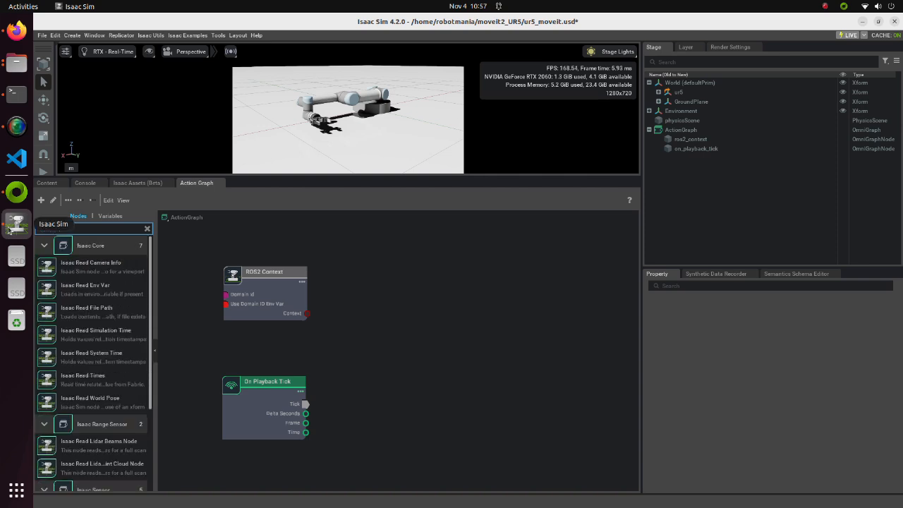
{"action": "left_click_drag", "start_coordinate": [92, 265], "coordinate": [369, 251]}
{"action": "left_click", "coordinate": [283, 244]}
Add a ROS2 Subscribe Joint State node above free space beside the On Playback Tick node
{"action": "left_click_drag", "start_coordinate": [94, 228], "coordinate": [25, 229]}
{"action": "type", "text": "ros2"}
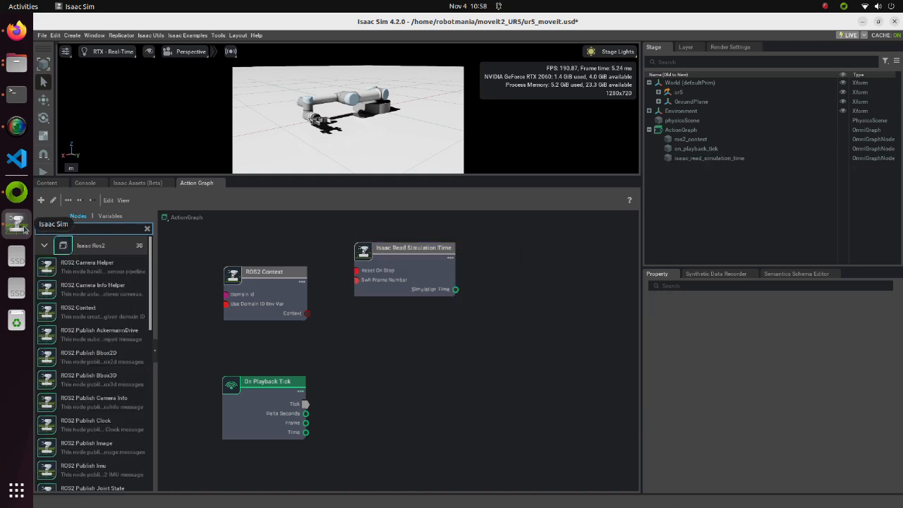
{"action": "type", "text": " subscri"}
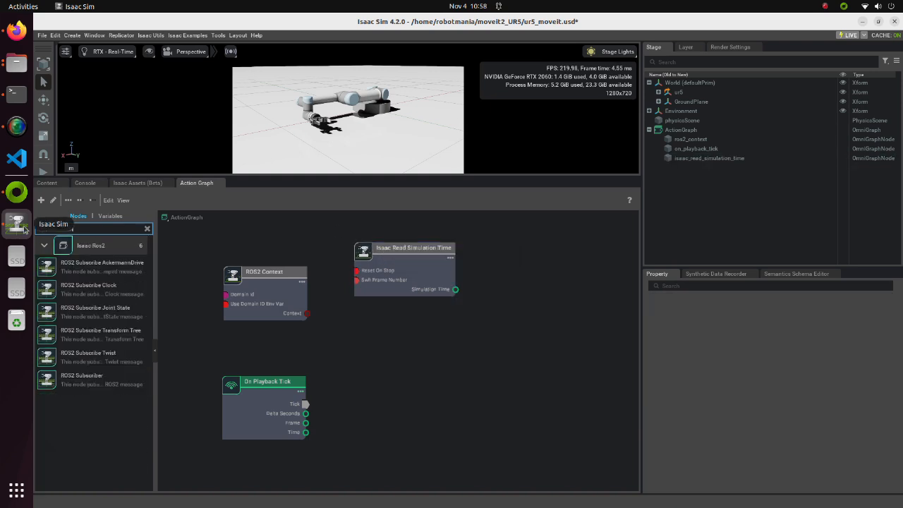
{"action": "left_click_drag", "start_coordinate": [92, 309], "coordinate": [383, 363]}
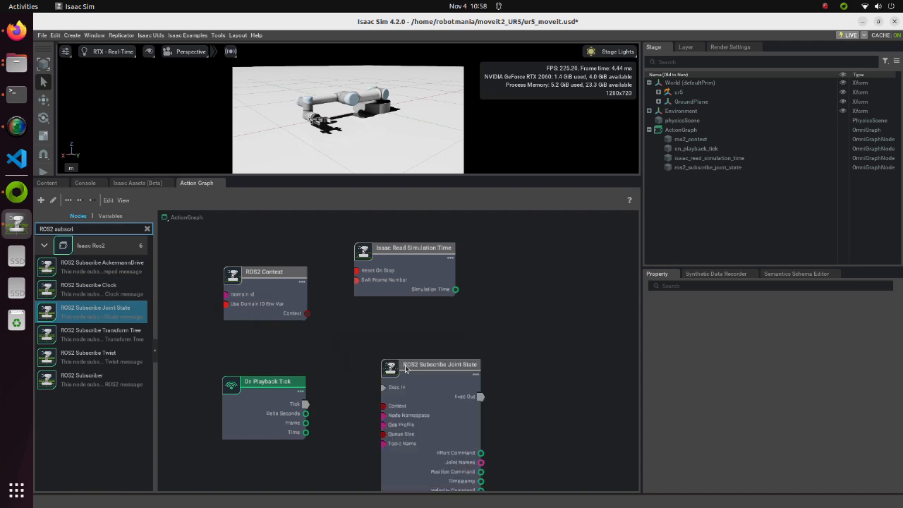
{"action": "left_click", "coordinate": [383, 336]}
Add ROS2 Publish Clock and ROS2 Publish Joint State nodes to the action graph
{"action": "left_click_drag", "start_coordinate": [86, 353], "coordinate": [531, 231]}
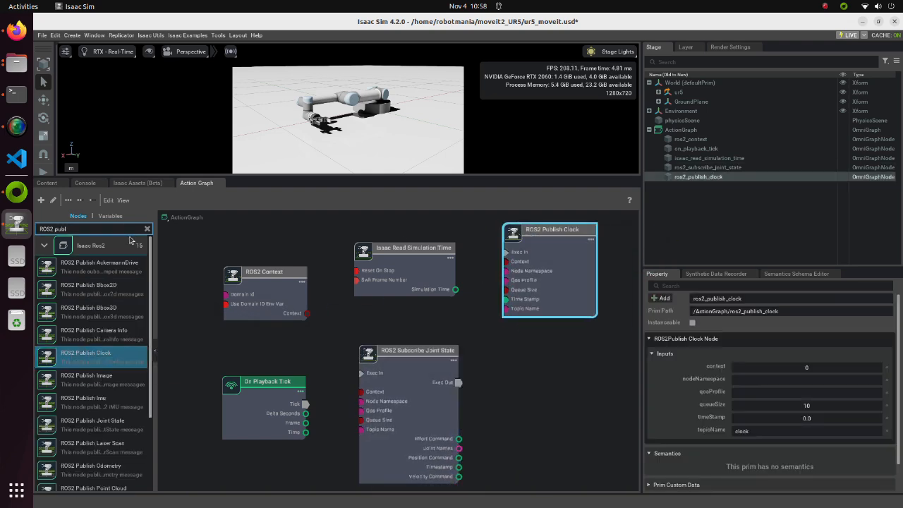
{"action": "left_click_drag", "start_coordinate": [92, 422], "coordinate": [528, 351]}
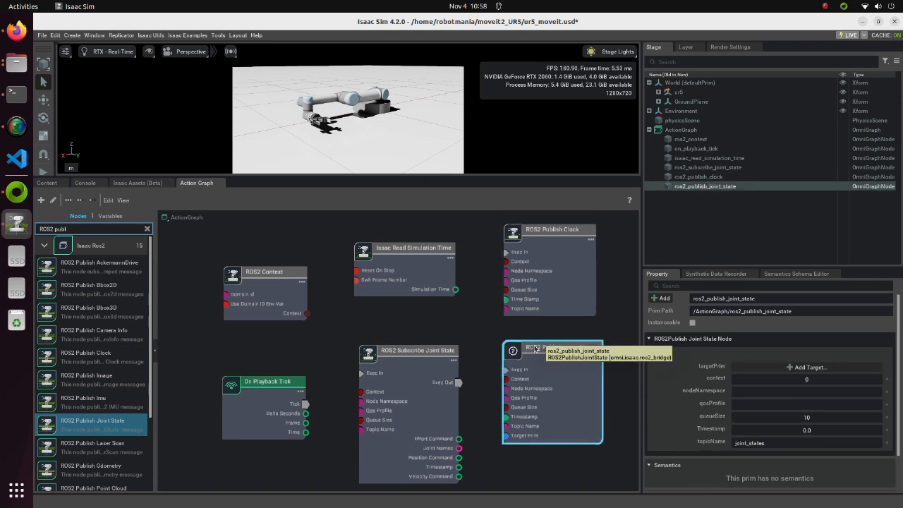
{"action": "left_click", "coordinate": [525, 336]}
Add an Articulation Controller node and place it below the ROS2 Publish Joint State node
{"action": "left_click_drag", "start_coordinate": [82, 228], "coordinate": [26, 232]}
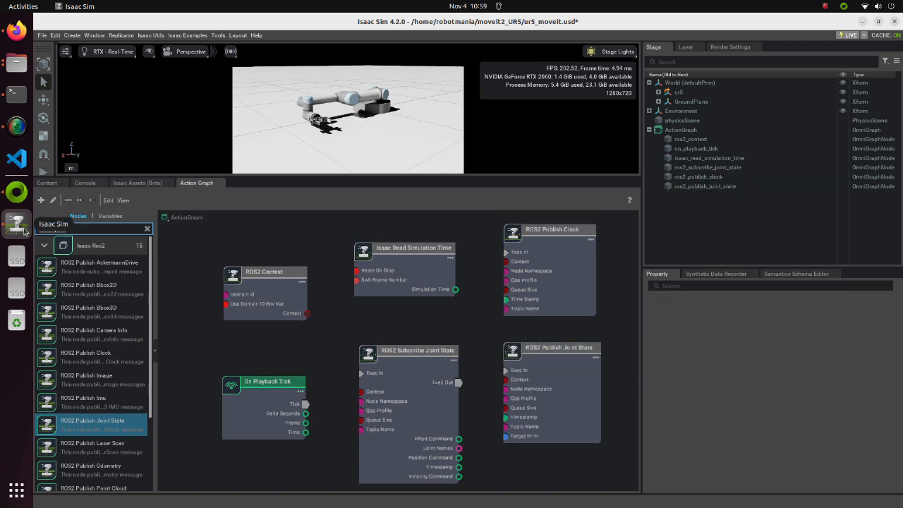
{"action": "type", "text": "articula"}
{"action": "left_click_drag", "start_coordinate": [52, 265], "coordinate": [521, 458]}
{"action": "scroll", "coordinate": [491, 380], "scroll_direction": "down", "scroll_amount": 2}
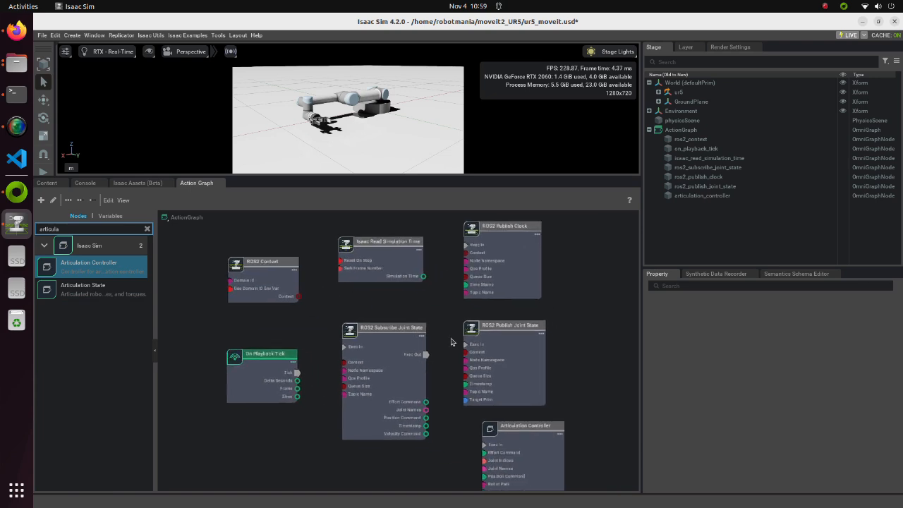
{"action": "left_click", "coordinate": [512, 434]}
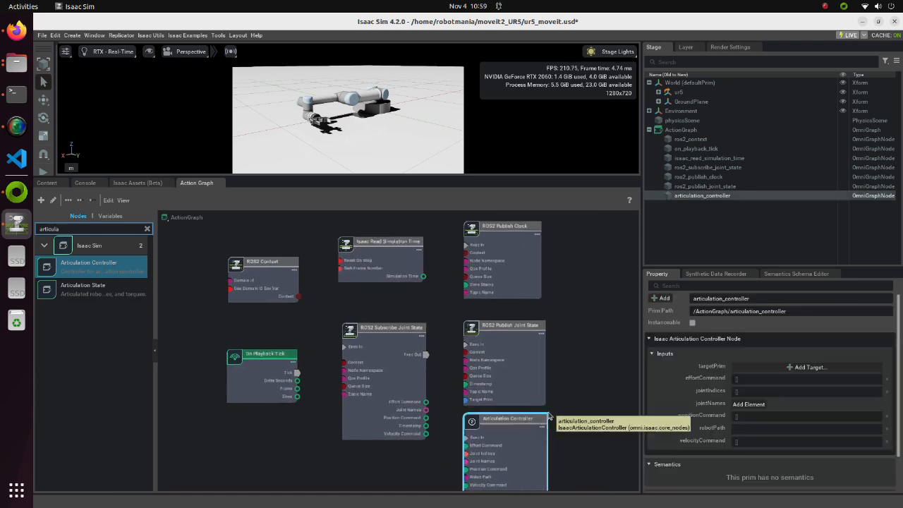
{"action": "left_click", "coordinate": [567, 395]}
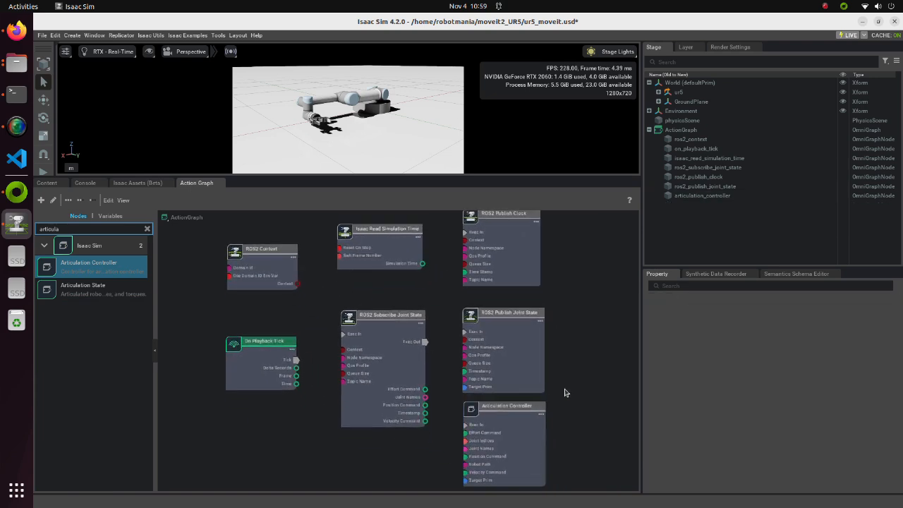
Connect Tick to Exec In on the subscriber, both publishers and the Articulation Controller, and ROS2 Context to the Context inputs of the three ROS2 nodes
{"action": "left_click_drag", "start_coordinate": [297, 361], "coordinate": [464, 424]}
{"action": "left_click", "coordinate": [314, 286]}
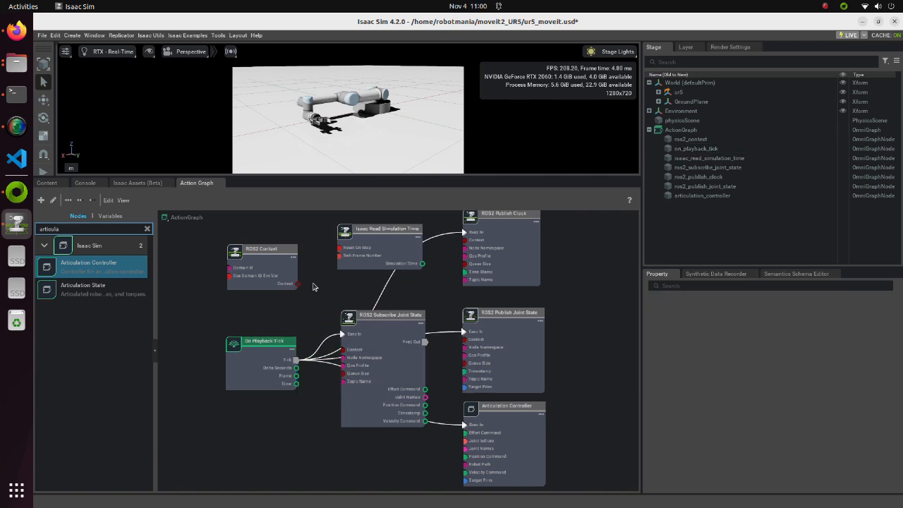
{"action": "left_click_drag", "start_coordinate": [299, 284], "coordinate": [343, 349]}
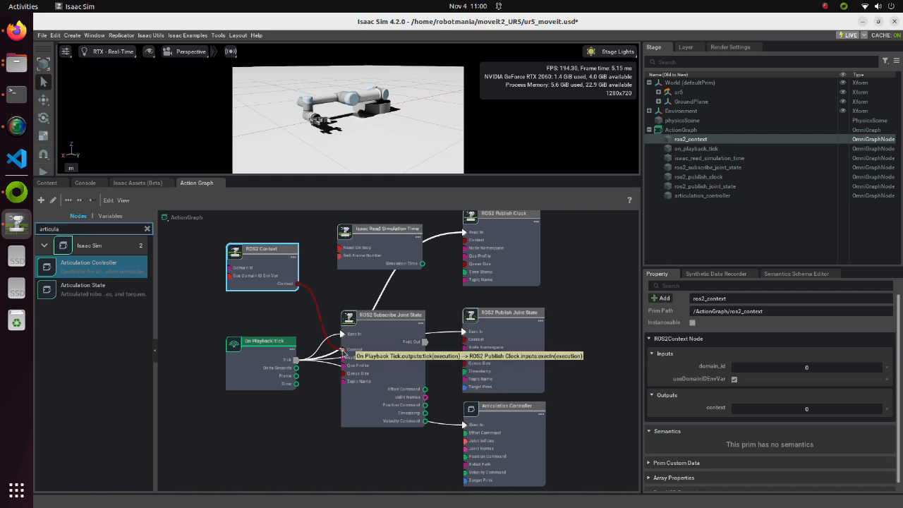
{"action": "left_click_drag", "start_coordinate": [299, 284], "coordinate": [464, 240]}
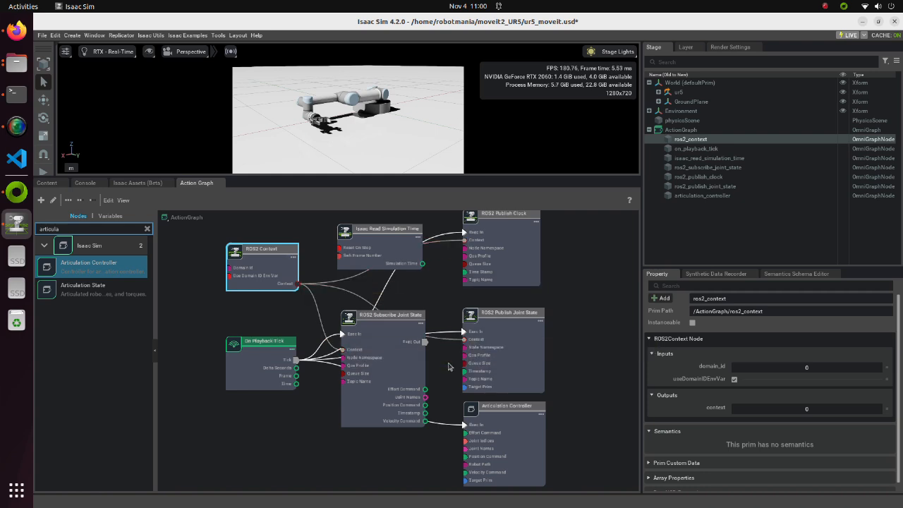
{"action": "left_click", "coordinate": [416, 285]}
Connect Simulation Time to the timestamp inputs of the ROS2 Publish Clock and ROS2 Publish Joint State nodes
{"action": "left_click", "coordinate": [425, 266]}
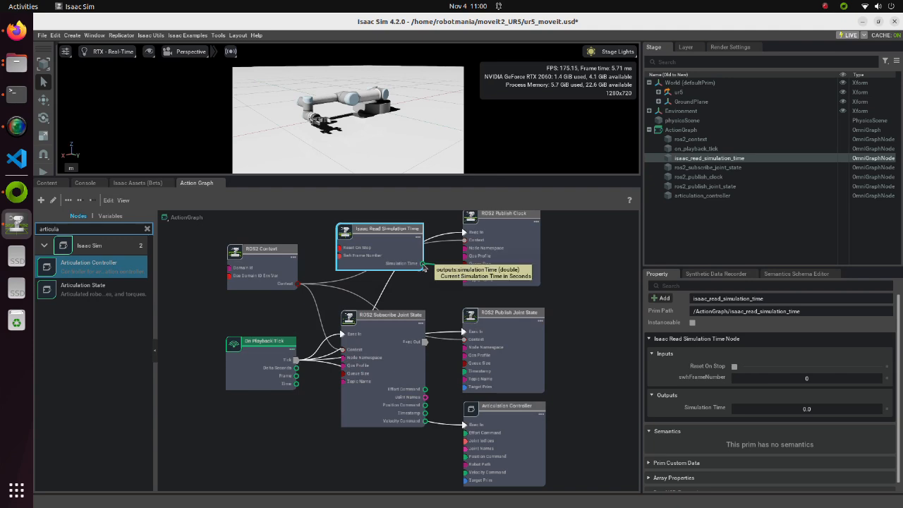
{"action": "left_click_drag", "start_coordinate": [424, 266], "coordinate": [465, 372]}
{"action": "left_click", "coordinate": [443, 376]}
Lower the ROS2 Subscribe Joint State node and connect its effort, joint names, position and velocity outputs to the matching Articulation Controller inputs
{"action": "left_click_drag", "start_coordinate": [398, 367], "coordinate": [393, 411]}
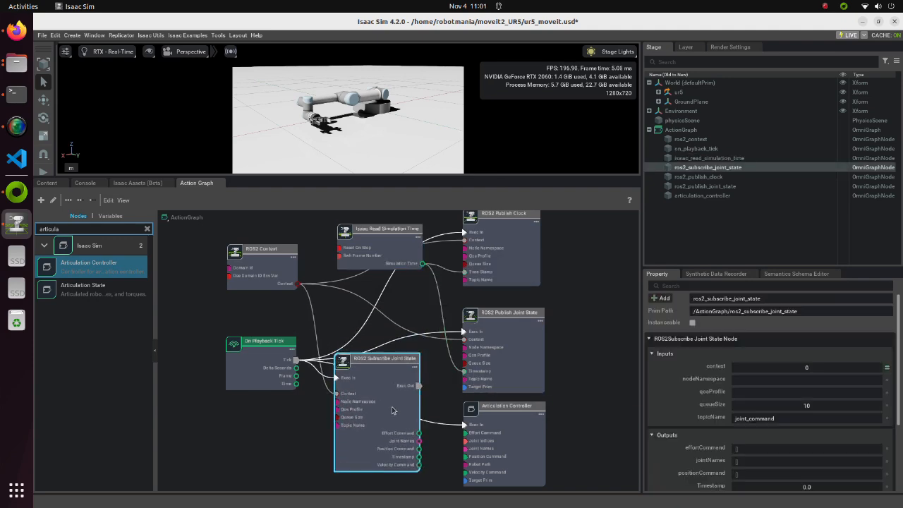
{"action": "left_click_drag", "start_coordinate": [419, 433], "coordinate": [465, 472]}
{"action": "left_click", "coordinate": [436, 483]}
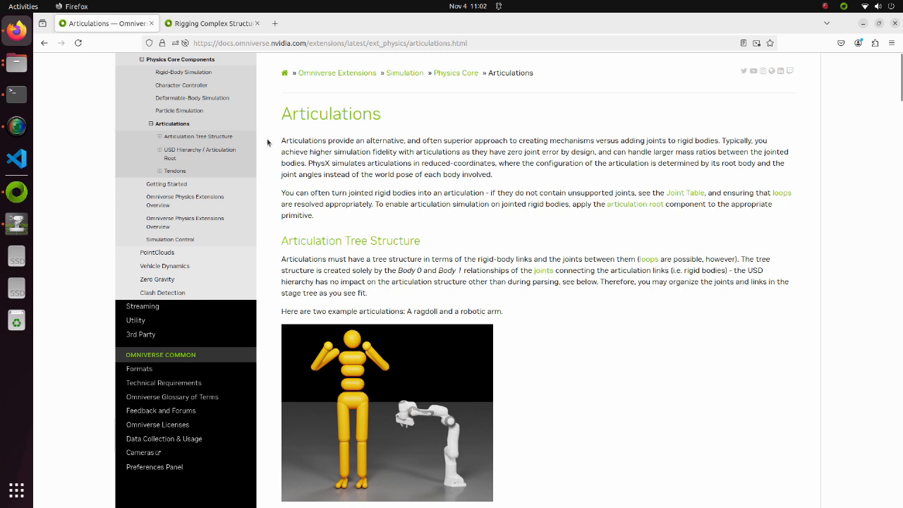
Leave the Articulations documentation for Isaac Sim and add a physics Articulation Root to the ur5 base_link
{"action": "left_click", "coordinate": [862, 24]}
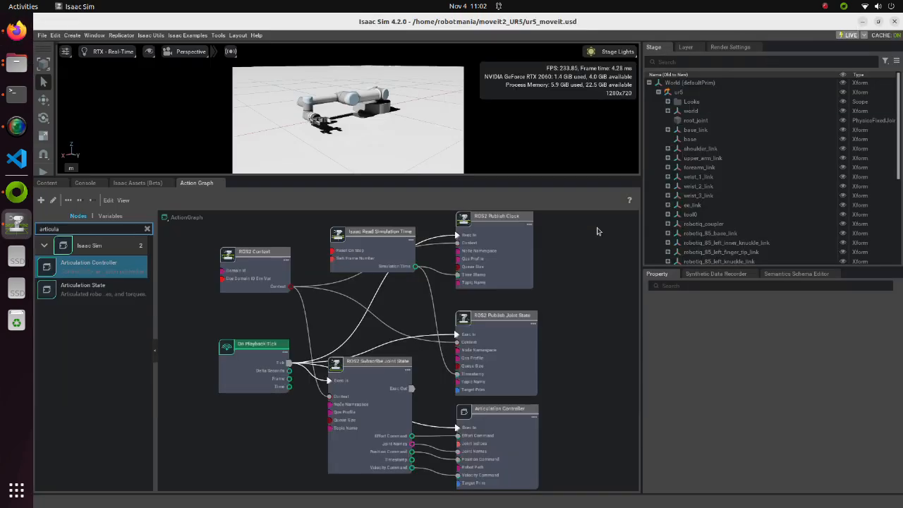
{"action": "left_click", "coordinate": [694, 131]}
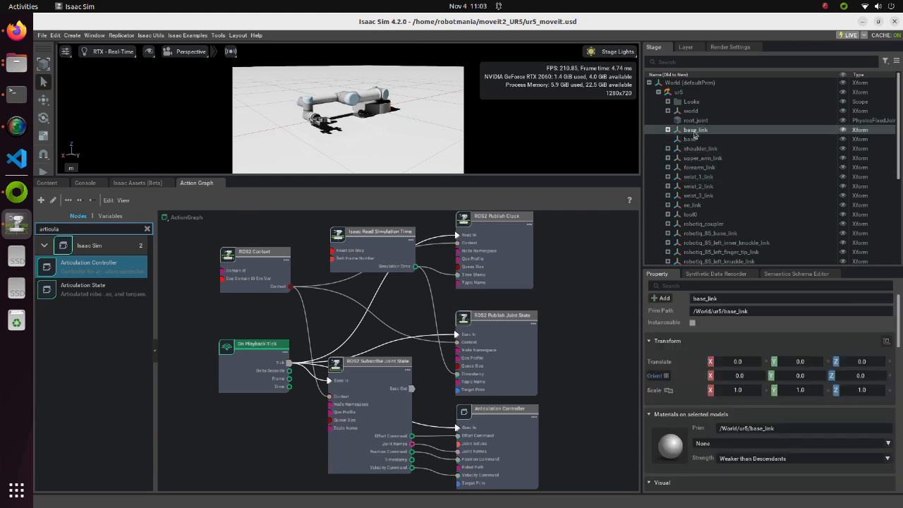
{"action": "right_click", "coordinate": [694, 134]}
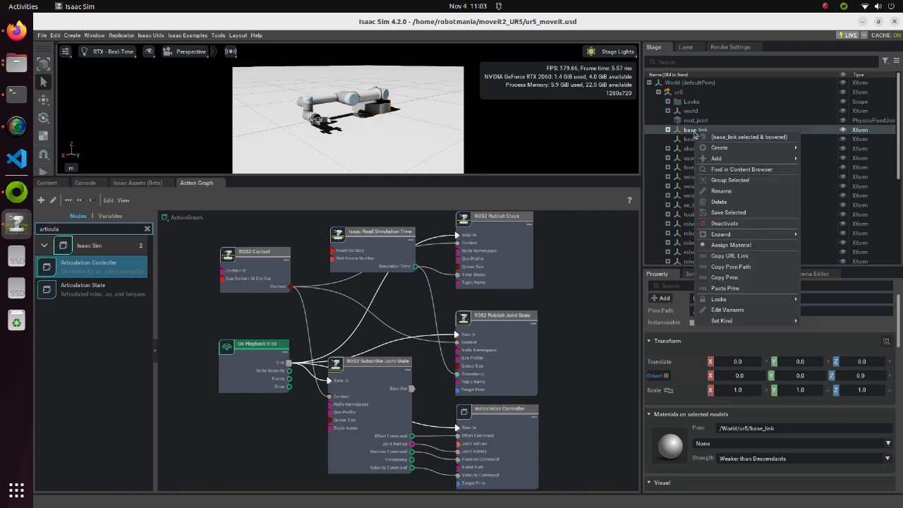
{"action": "mouse_move", "coordinate": [747, 159]}
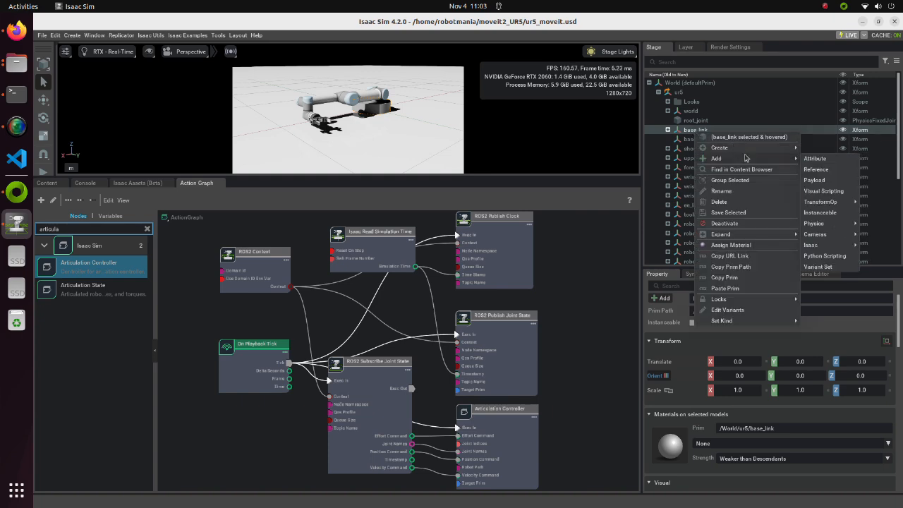
{"action": "mouse_move", "coordinate": [826, 205]}
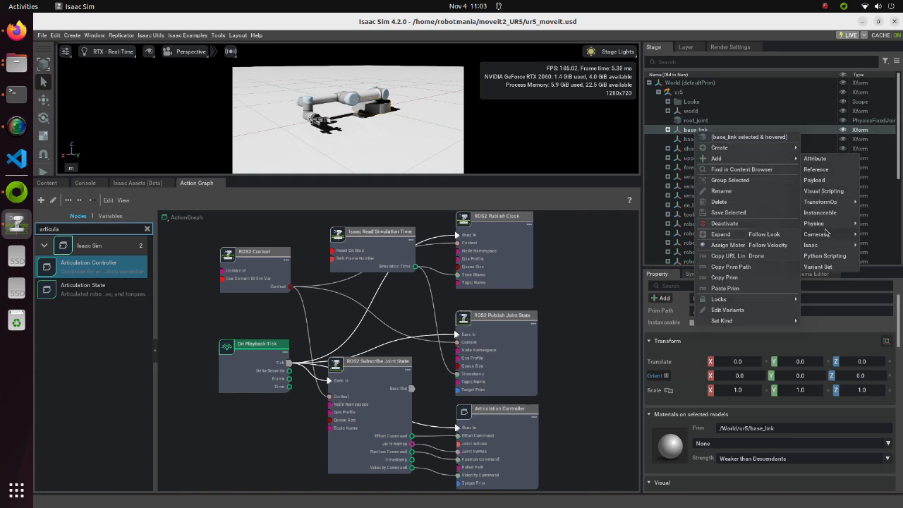
{"action": "mouse_move", "coordinate": [828, 226]}
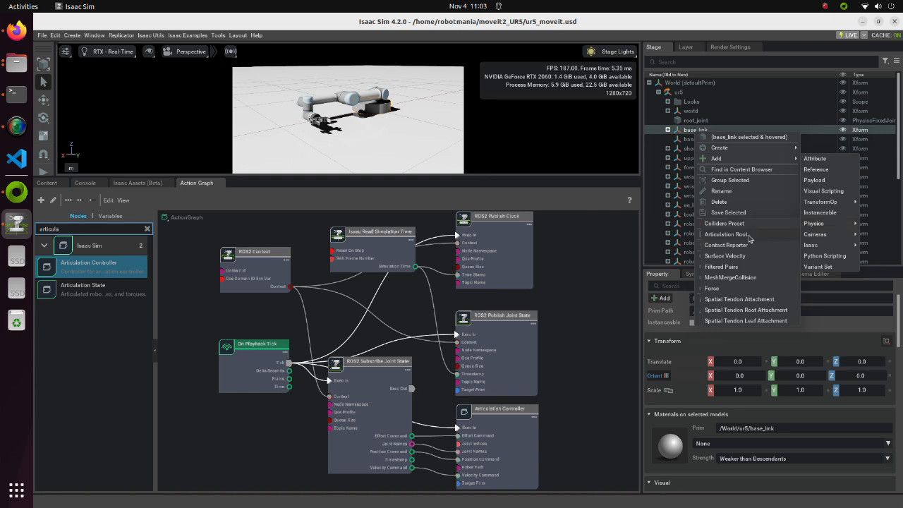
{"action": "left_click", "coordinate": [725, 236]}
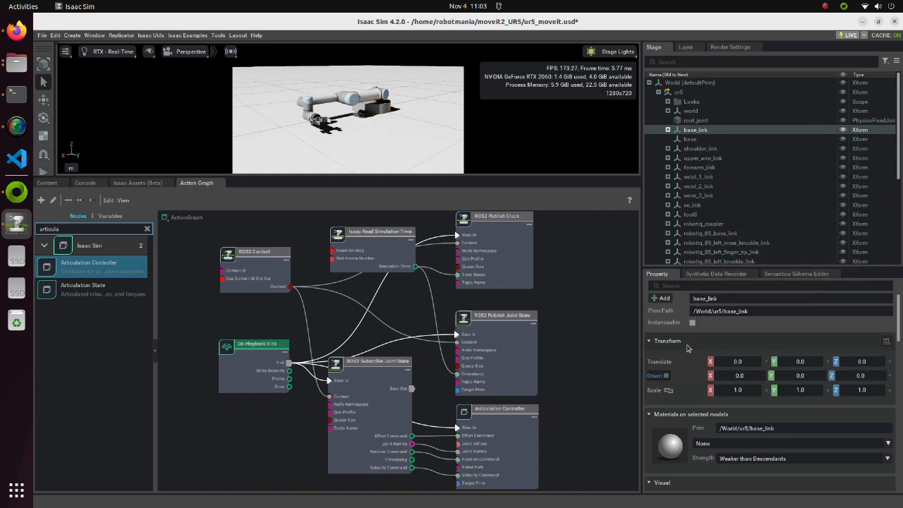
{"action": "scroll", "coordinate": [688, 351], "scroll_direction": "down", "scroll_amount": 2}
{"action": "scroll", "coordinate": [685, 361], "scroll_direction": "down", "scroll_amount": 10}
Open ur5.ros2_control.xacro from the config folder of ur5_moveit_config in Visual Studio Code
{"action": "left_click", "coordinate": [16, 62]}
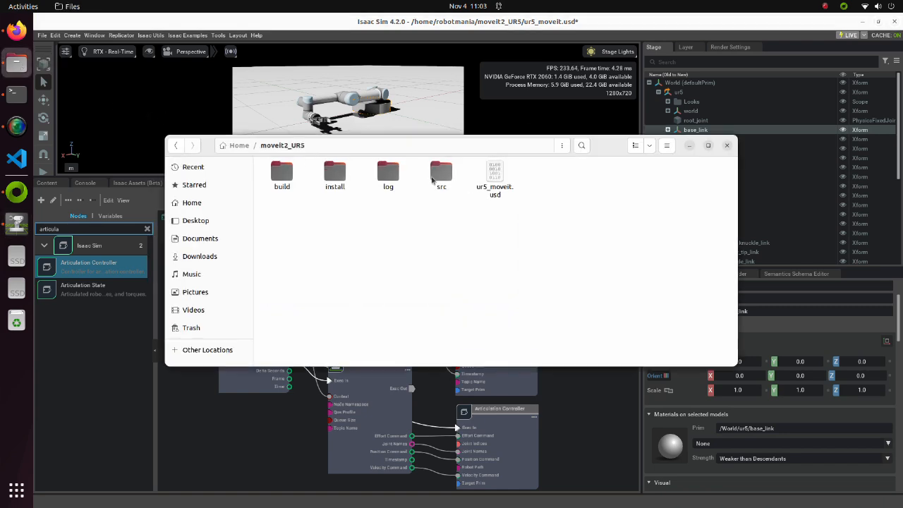
{"action": "double_click", "coordinate": [432, 180]}
{"action": "double_click", "coordinate": [357, 198]}
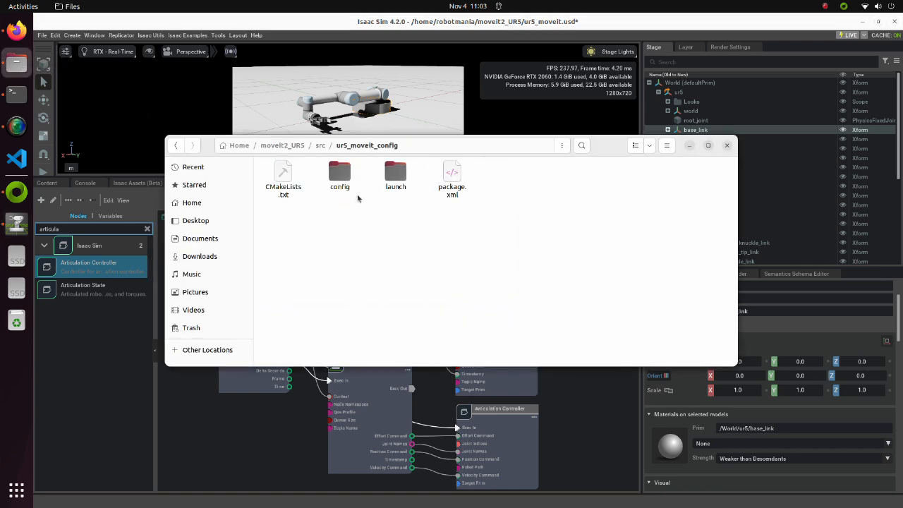
{"action": "double_click", "coordinate": [339, 178]}
{"action": "double_click", "coordinate": [664, 194]}
{"action": "left_click", "coordinate": [468, 223]}
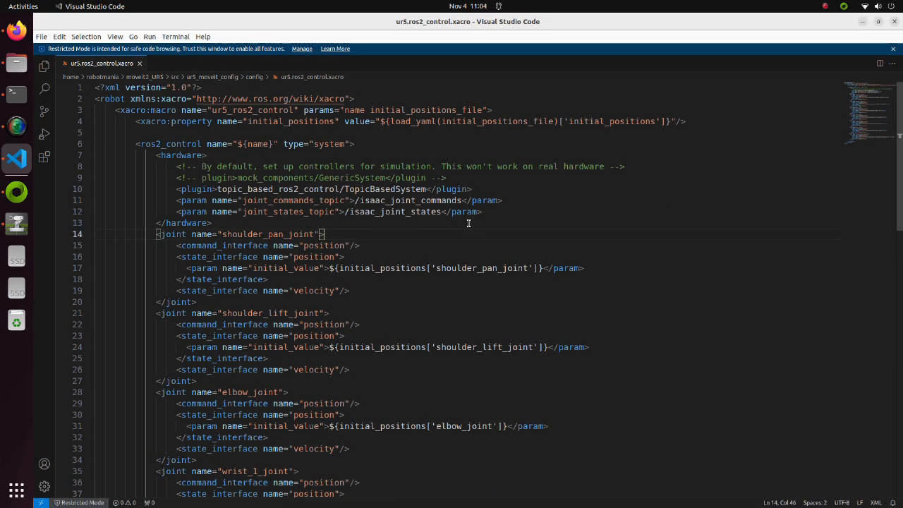
Copy the topic name isaac_joint_commands from the joint_commands_topic parameter
{"action": "left_click_drag", "start_coordinate": [360, 200], "coordinate": [461, 201]}
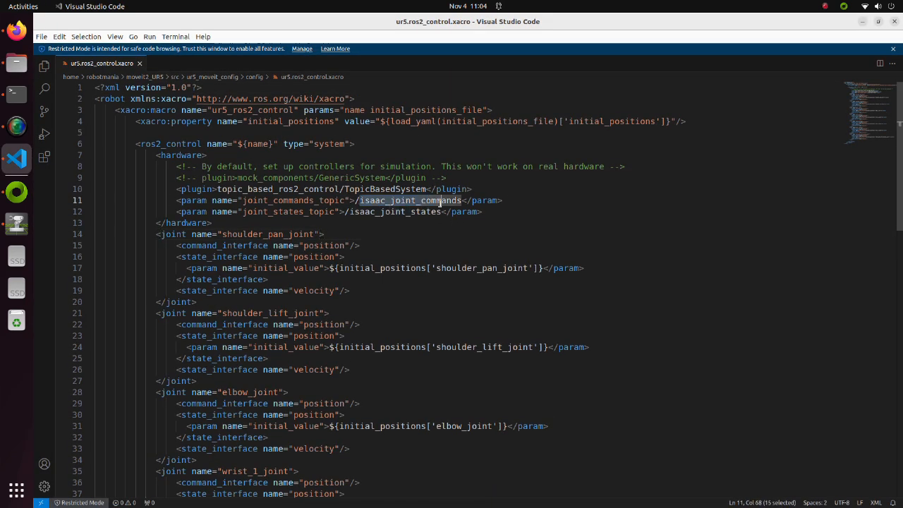
{"action": "right_click", "coordinate": [439, 201]}
{"action": "left_click", "coordinate": [459, 262]}
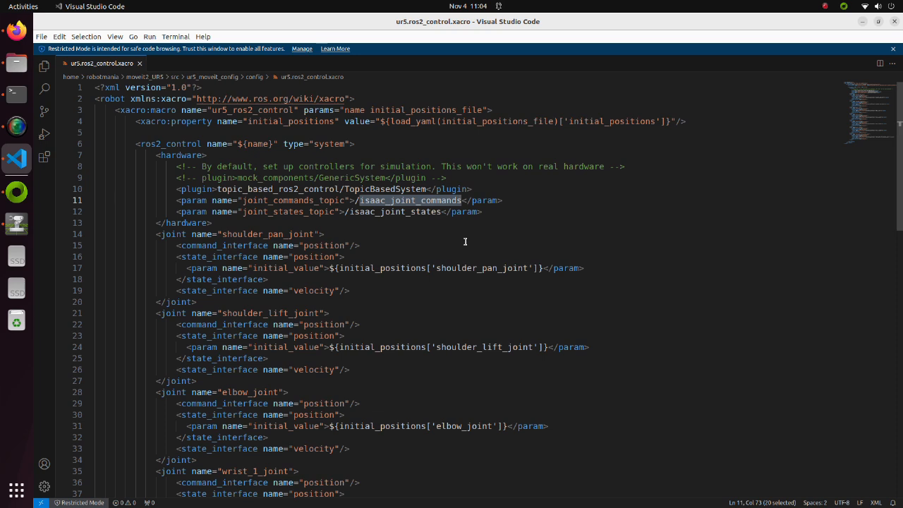
Return to Isaac Sim and set the ROS2 Subscribe Joint State node's topic name to isaac_joint_commands
{"action": "left_click", "coordinate": [862, 23]}
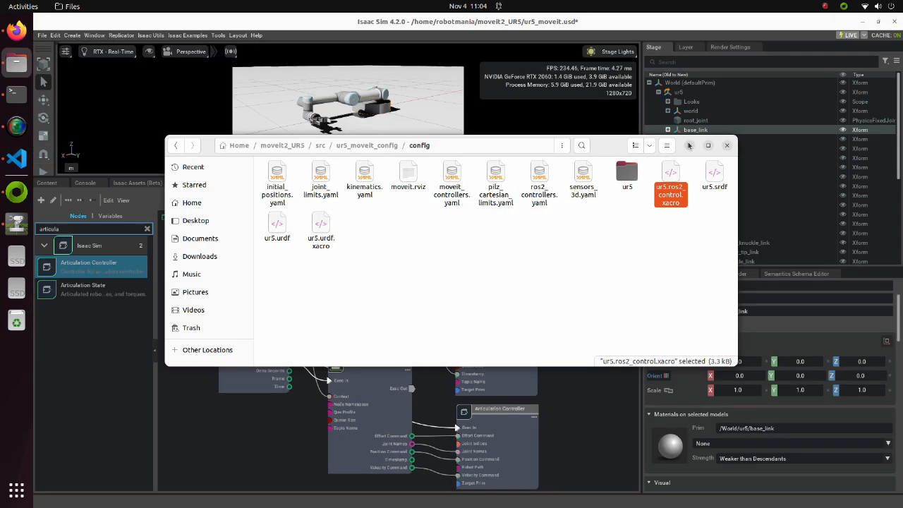
{"action": "left_click", "coordinate": [692, 143]}
{"action": "left_click", "coordinate": [370, 385]}
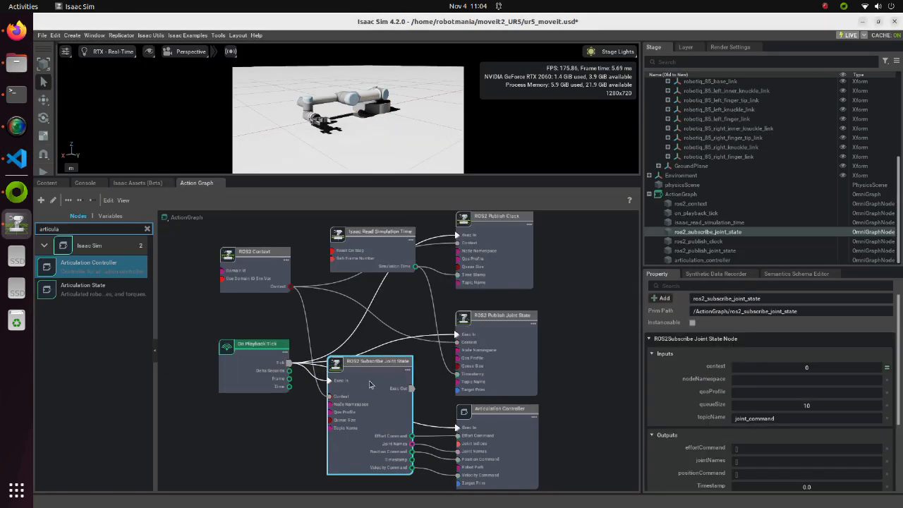
{"action": "left_click", "coordinate": [784, 419]}
{"action": "left_click_drag", "start_coordinate": [785, 419], "coordinate": [731, 419]}
{"action": "key", "text": "ctrl+v"}
Switch to Visual Studio Code and copy the topic name isaac_joint_states from the joint_states_topic parameter in ur5.ros2_control.xacro
{"action": "left_click", "coordinate": [17, 159]}
{"action": "left_click", "coordinate": [350, 223]}
{"action": "left_click_drag", "start_coordinate": [350, 211], "coordinate": [429, 213]}
{"action": "right_click", "coordinate": [423, 213]}
{"action": "left_click", "coordinate": [441, 275]}
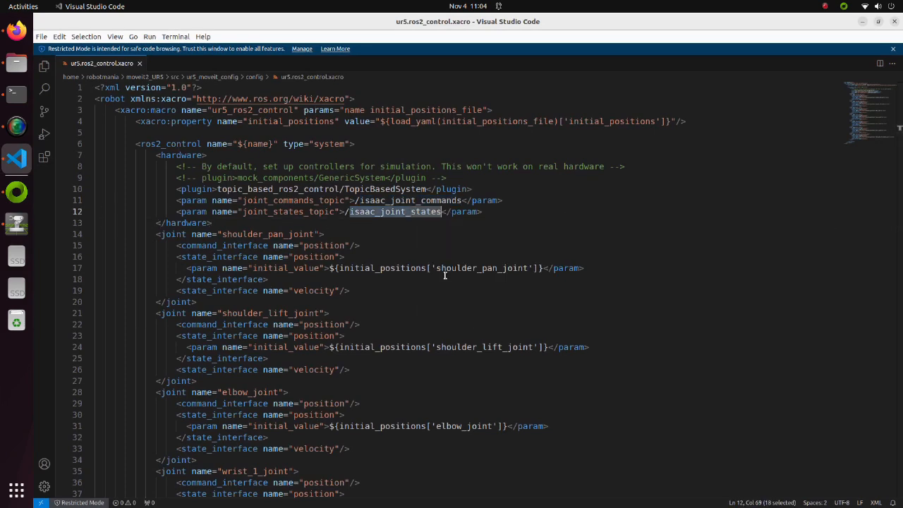
Back in Isaac Sim, set the ROS2 Publish Joint State node's topic name to isaac_joint_states
{"action": "left_click", "coordinate": [862, 22]}
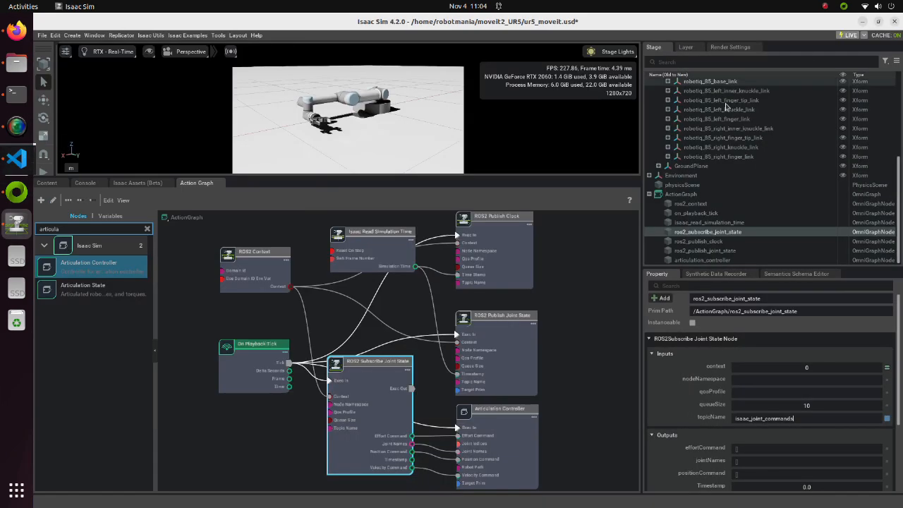
{"action": "left_click", "coordinate": [517, 338]}
{"action": "double_click", "coordinate": [741, 445]}
{"action": "key", "text": "ctrl+v"}
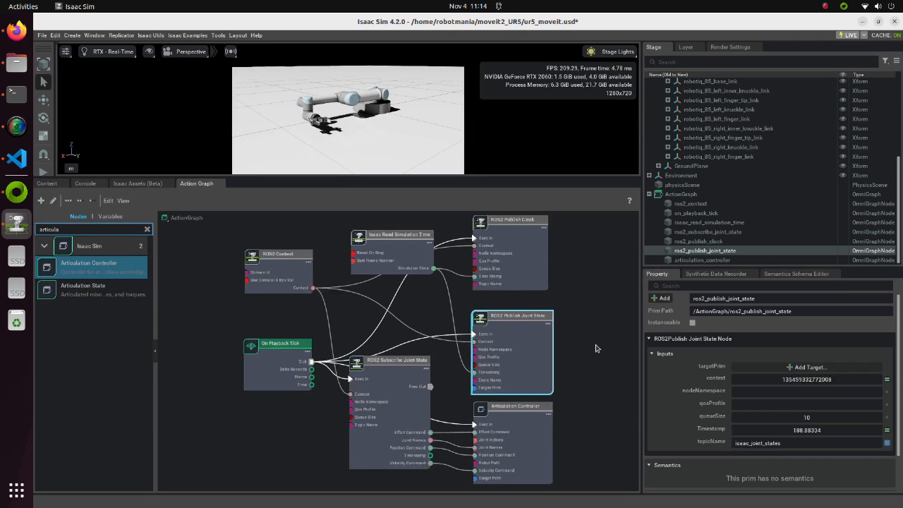
Set the target prim of the ROS2 Publish Joint State node to /World/ur5/base_link
{"action": "left_click", "coordinate": [774, 368]}
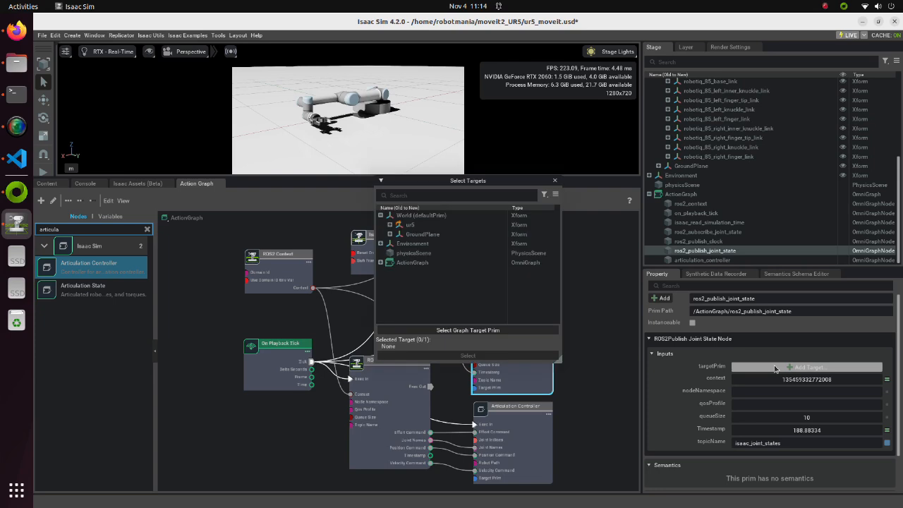
{"action": "left_click", "coordinate": [390, 224]}
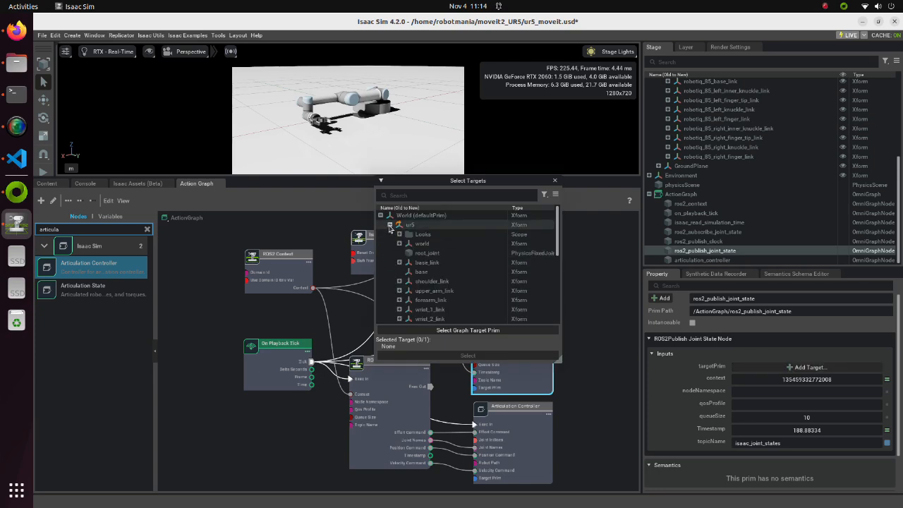
{"action": "left_click", "coordinate": [426, 262]}
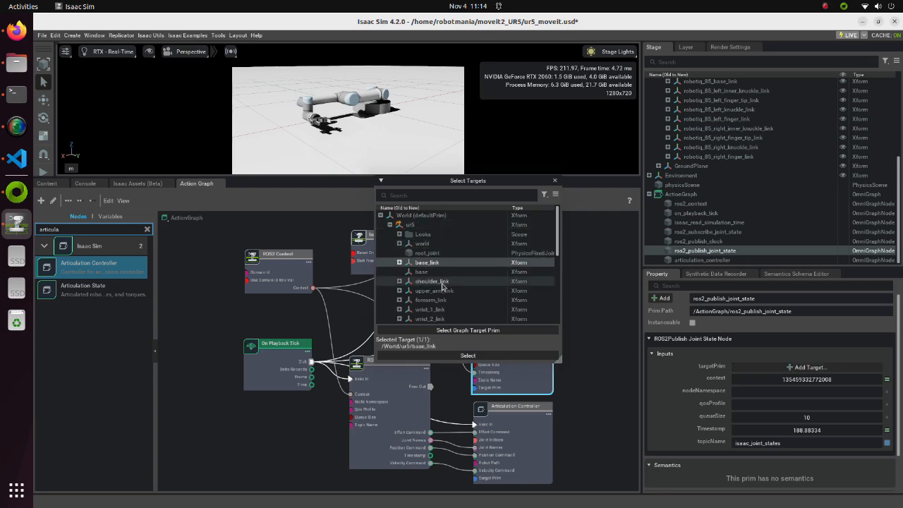
{"action": "left_click", "coordinate": [466, 355]}
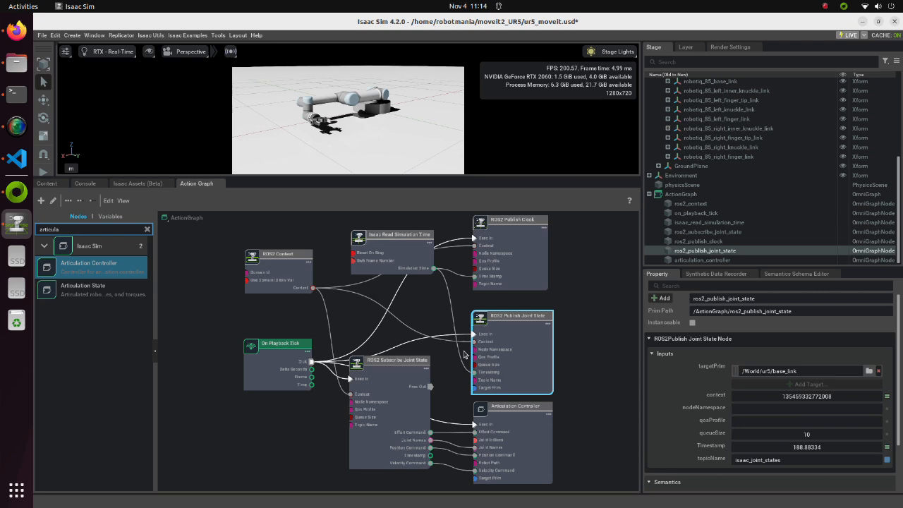
Assign /World/ur5/base_link as the target prim of the Articulation Controller node and deselect the node
{"action": "left_click", "coordinate": [530, 431]}
{"action": "left_click", "coordinate": [809, 367]}
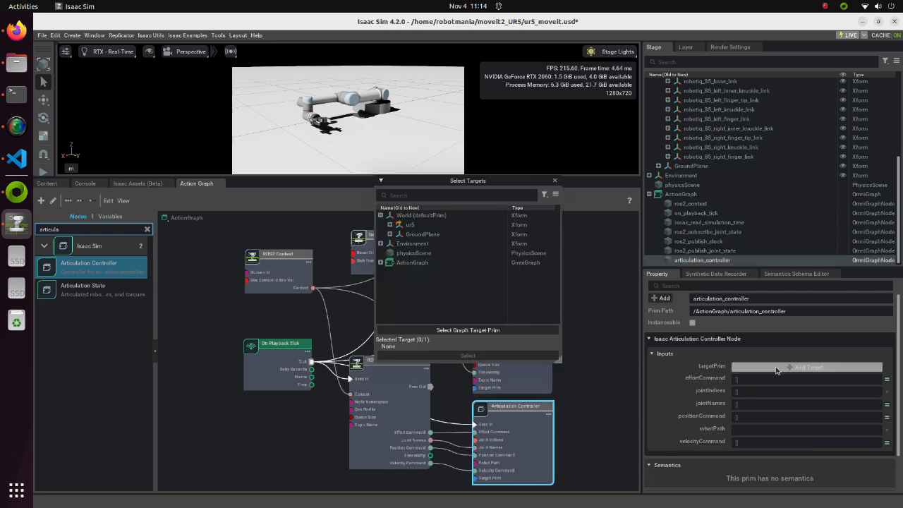
{"action": "left_click", "coordinate": [390, 225]}
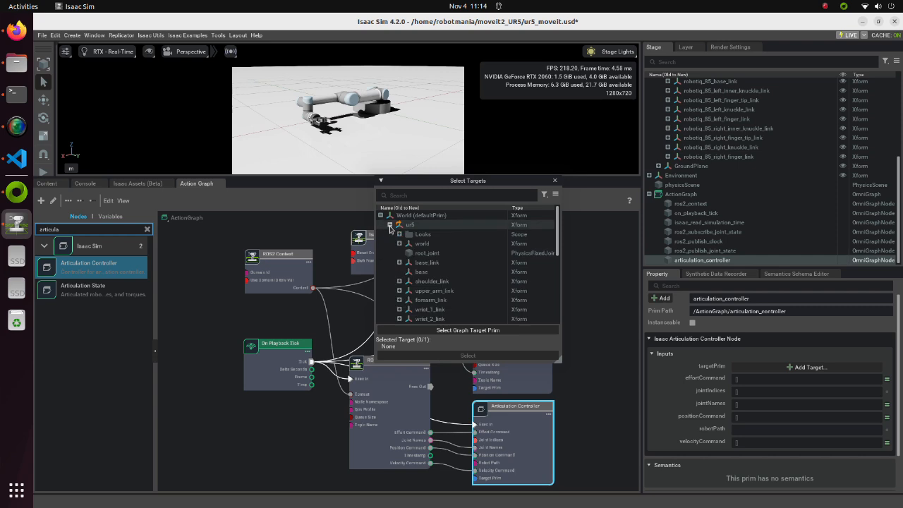
{"action": "left_click", "coordinate": [426, 263]}
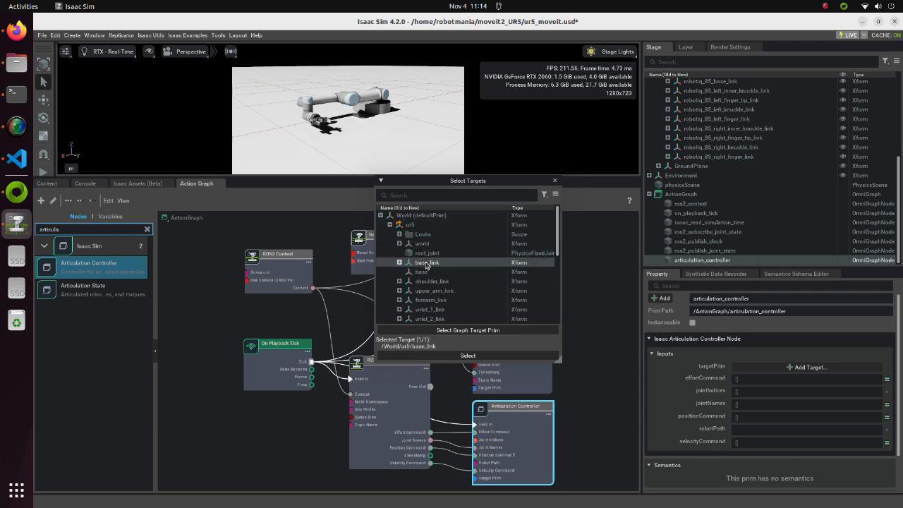
{"action": "left_click", "coordinate": [468, 355]}
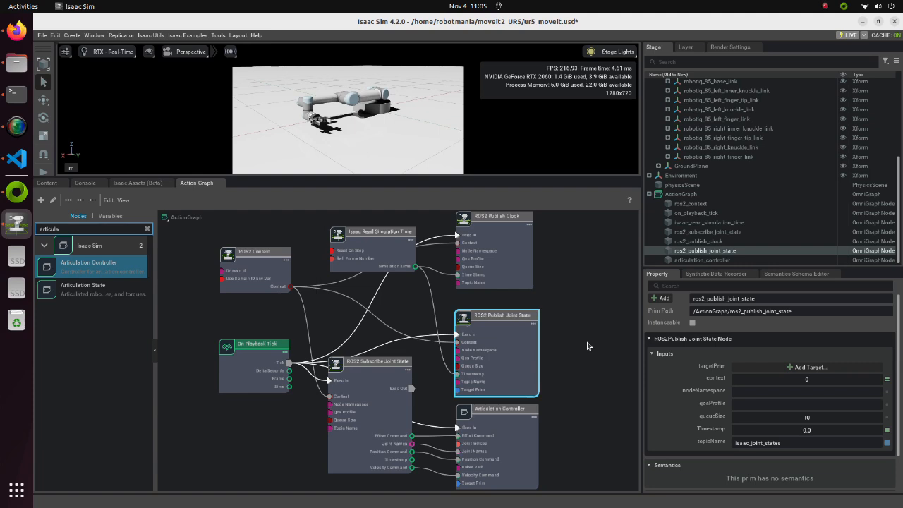
{"action": "left_click", "coordinate": [588, 346]}
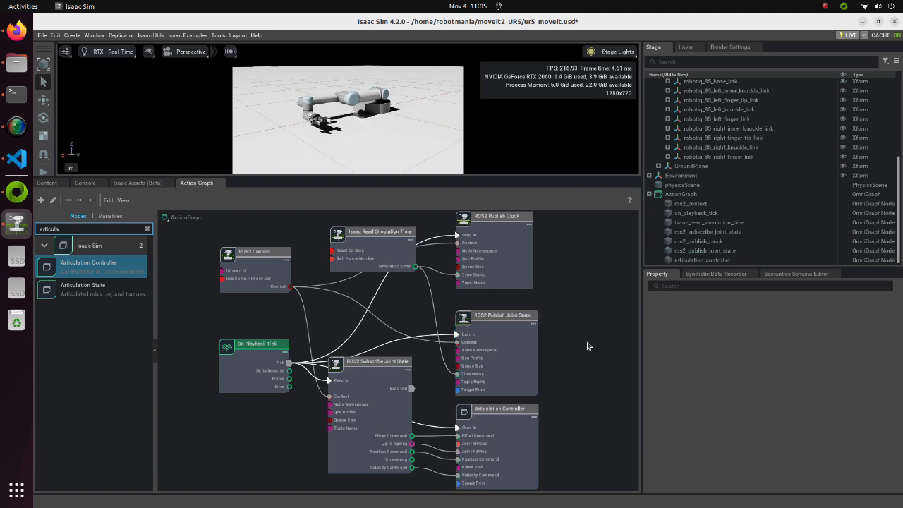
Test the robot by playing and stopping the simulation, and examine the messages in the console
{"action": "left_click_drag", "start_coordinate": [368, 176], "coordinate": [370, 360]}
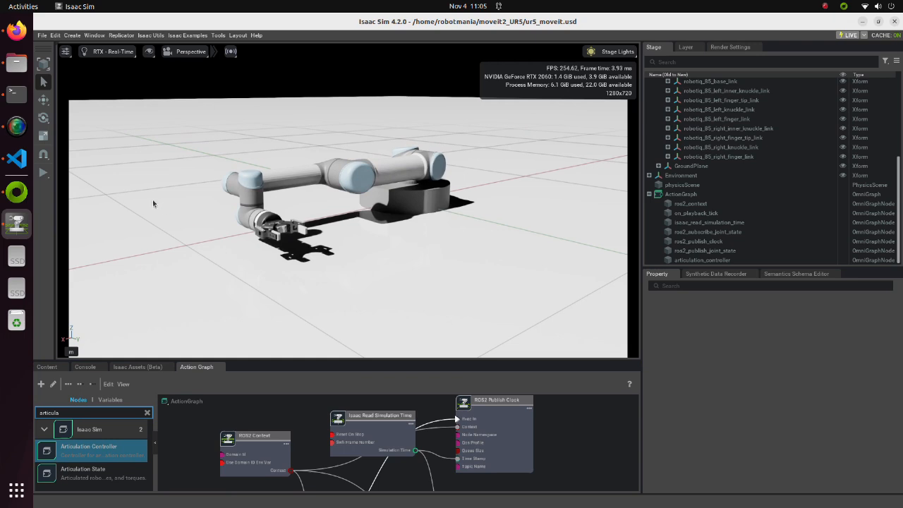
{"action": "left_click", "coordinate": [43, 173]}
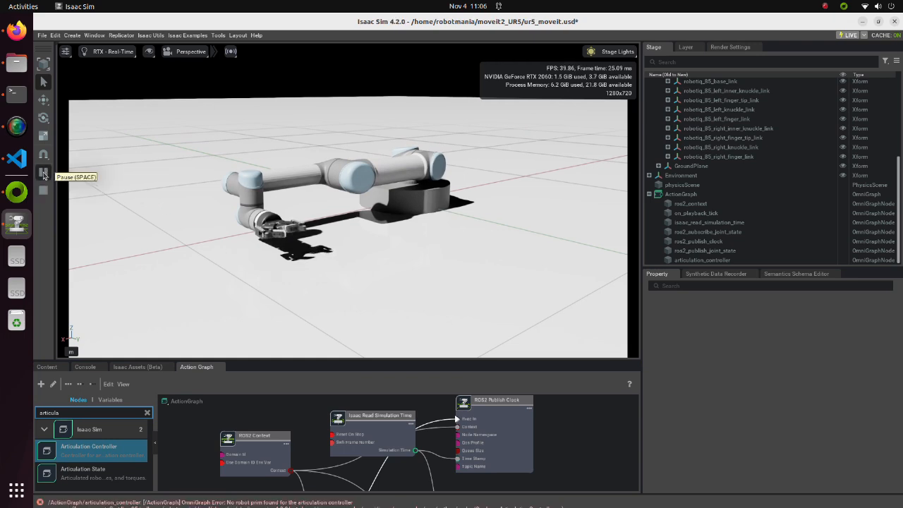
{"action": "left_click", "coordinate": [43, 191]}
{"action": "left_click", "coordinate": [85, 367]}
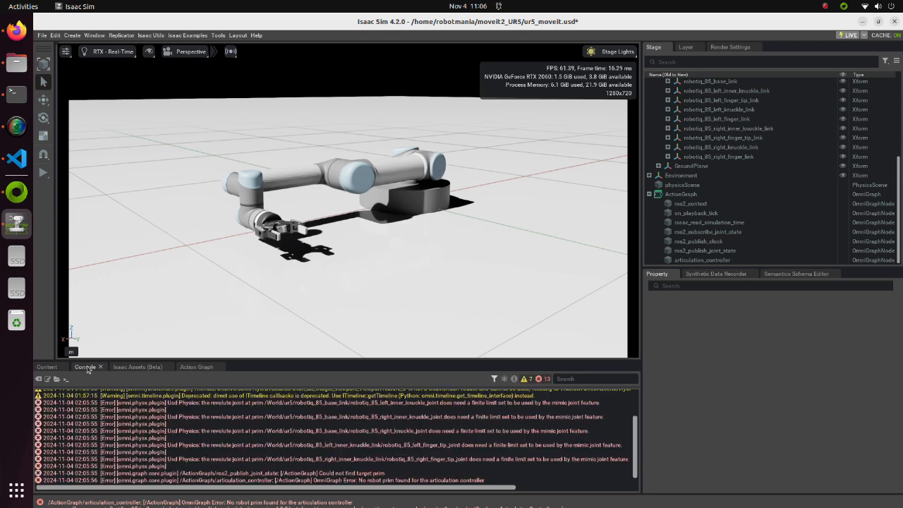
{"action": "left_click_drag", "start_coordinate": [262, 360], "coordinate": [264, 312]}
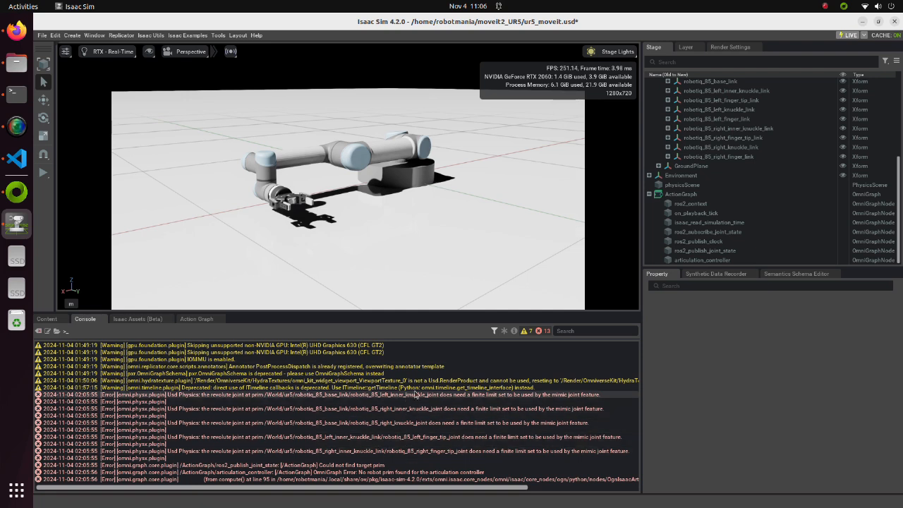
Set the robotiq_85_left_inner_knuckle_joint's lower limit to -360 and upper limit to 360, and play the simulation
{"action": "scroll", "coordinate": [786, 198], "scroll_direction": "up", "scroll_amount": 2}
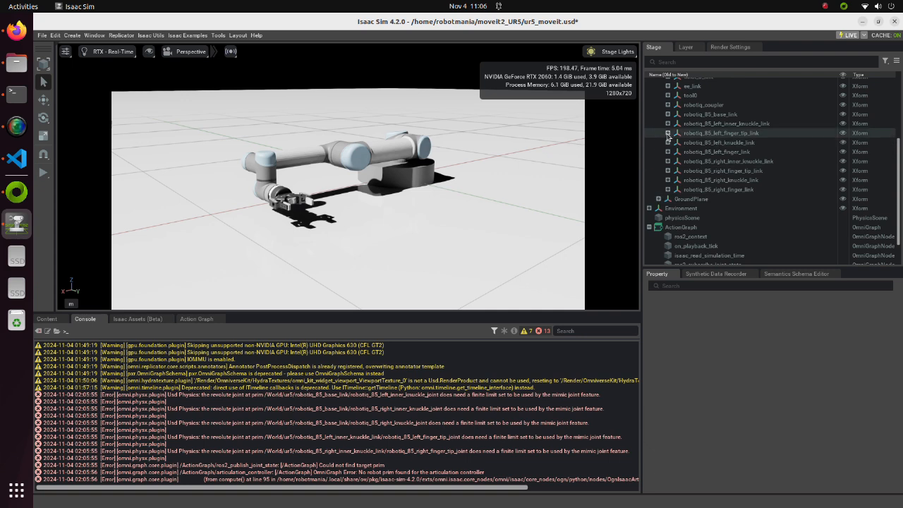
{"action": "left_click", "coordinate": [667, 114]}
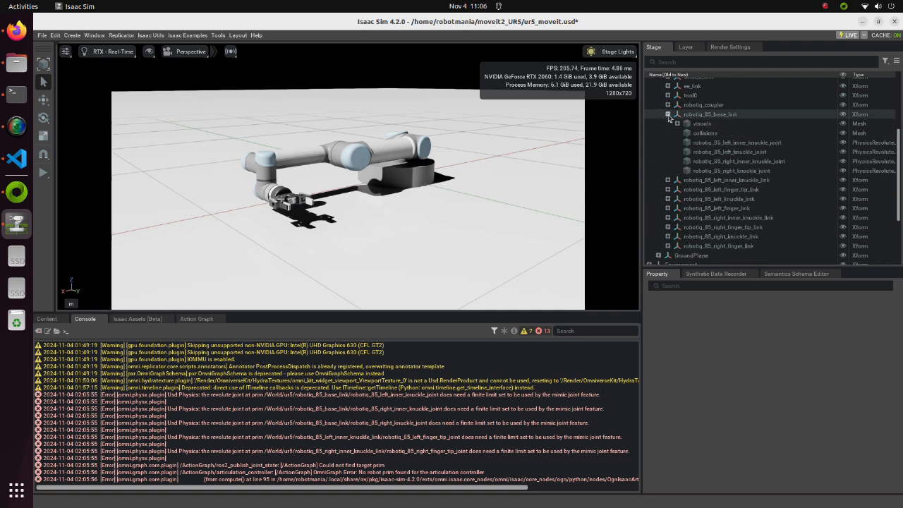
{"action": "left_click", "coordinate": [758, 143]}
{"action": "scroll", "coordinate": [751, 397], "scroll_direction": "down", "scroll_amount": 6}
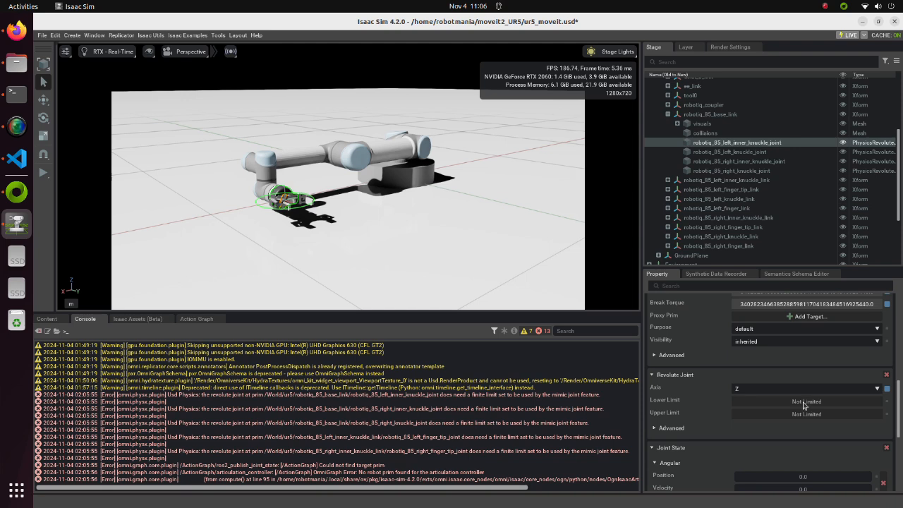
{"action": "double_click", "coordinate": [800, 403]}
{"action": "type", "text": "-360"}
{"action": "key", "text": "Return"}
{"action": "double_click", "coordinate": [809, 381]}
{"action": "type", "text": "360"}
{"action": "key", "text": "Return"}
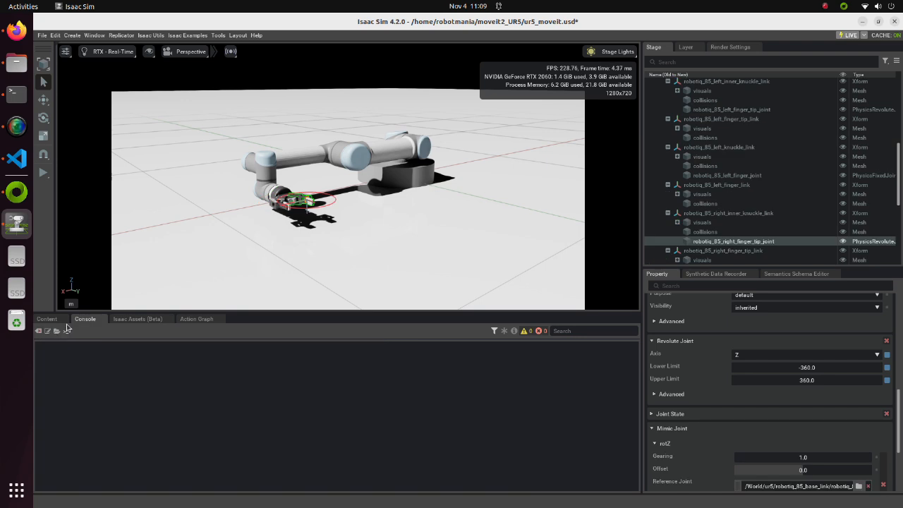
{"action": "left_click", "coordinate": [43, 173]}
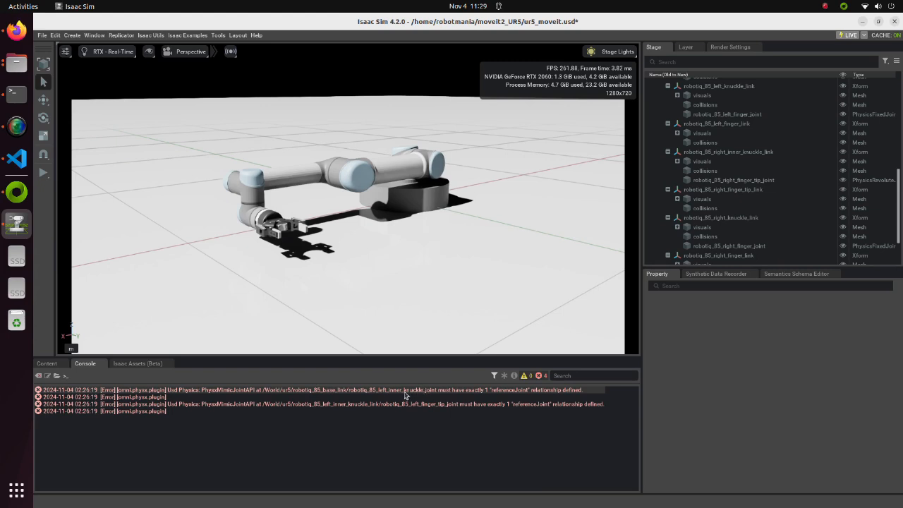
Set the mimic reference joint of robotiq_85_left_inner_knuckle_joint to robotiq_85_right_inner_knuckle_joint
{"action": "scroll", "coordinate": [697, 224], "scroll_direction": "up", "scroll_amount": 4}
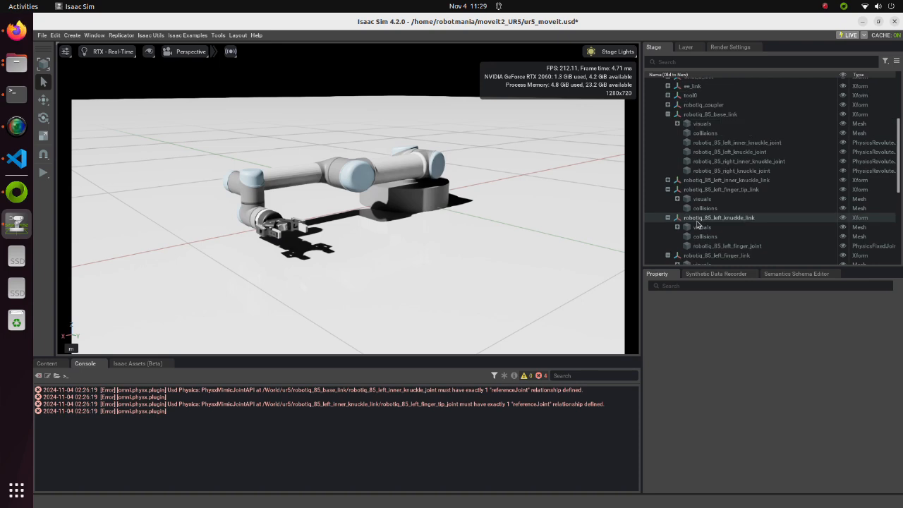
{"action": "left_click", "coordinate": [741, 144]}
{"action": "scroll", "coordinate": [723, 343], "scroll_direction": "down", "scroll_amount": 10}
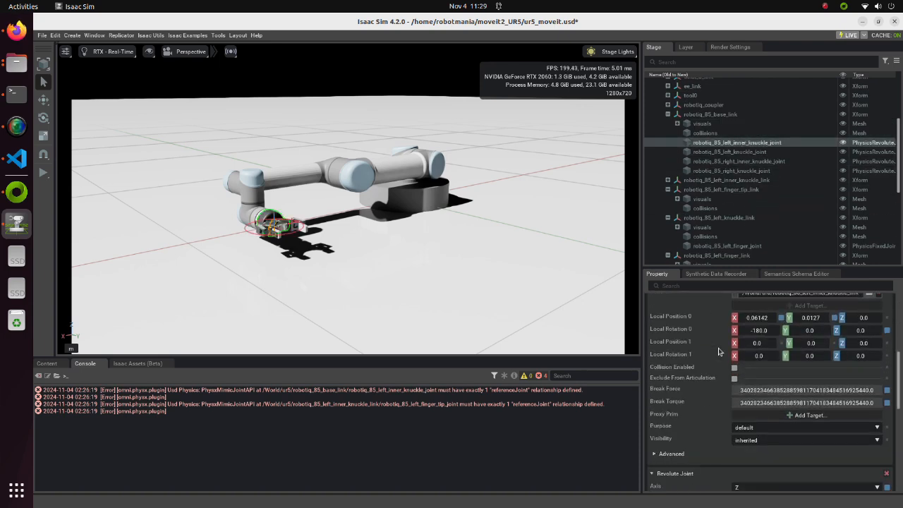
{"action": "scroll", "coordinate": [718, 351], "scroll_direction": "down", "scroll_amount": 3}
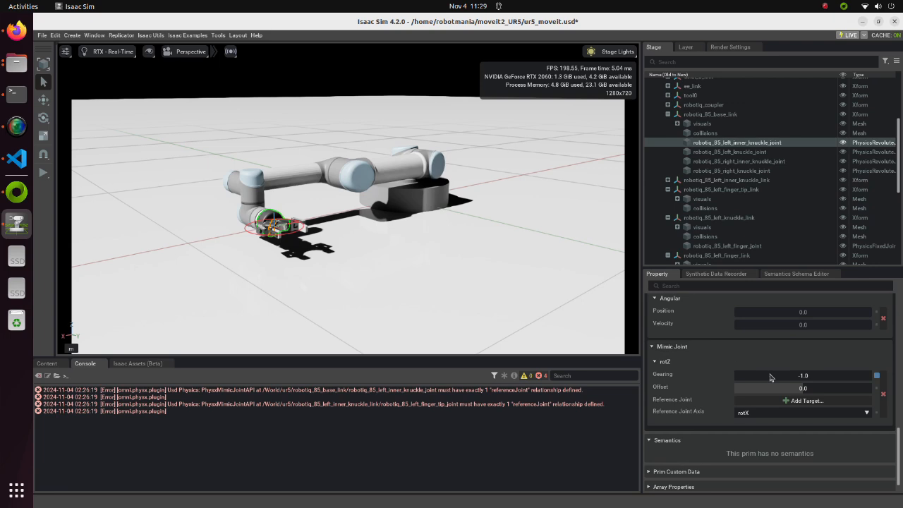
{"action": "left_click", "coordinate": [797, 400]}
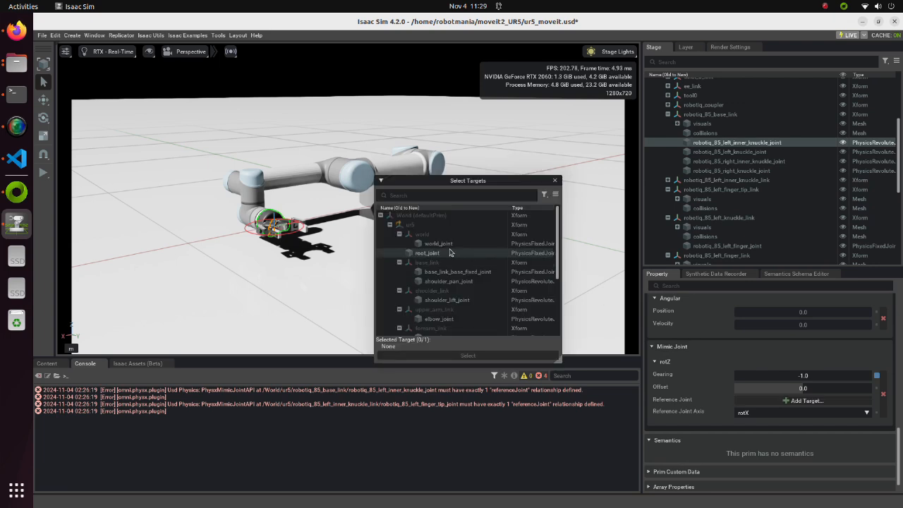
{"action": "scroll", "coordinate": [451, 253], "scroll_direction": "down", "scroll_amount": 5}
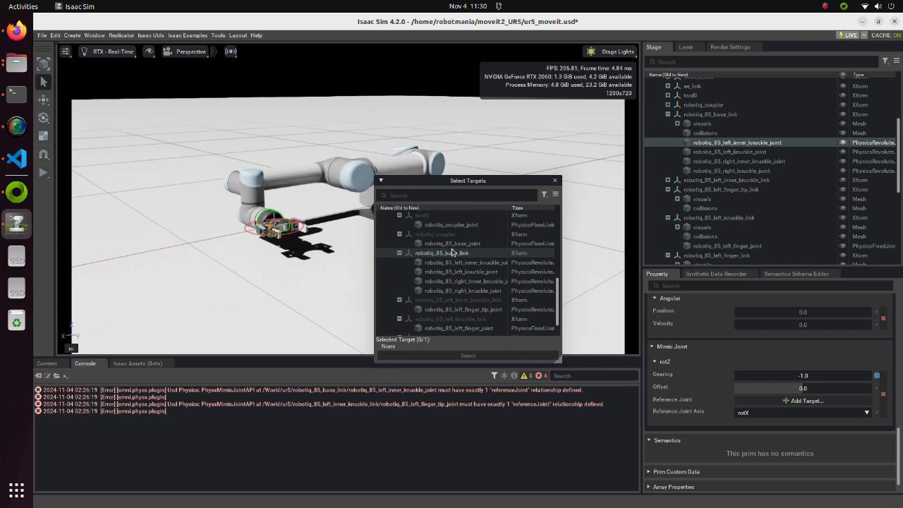
{"action": "left_click", "coordinate": [466, 281]}
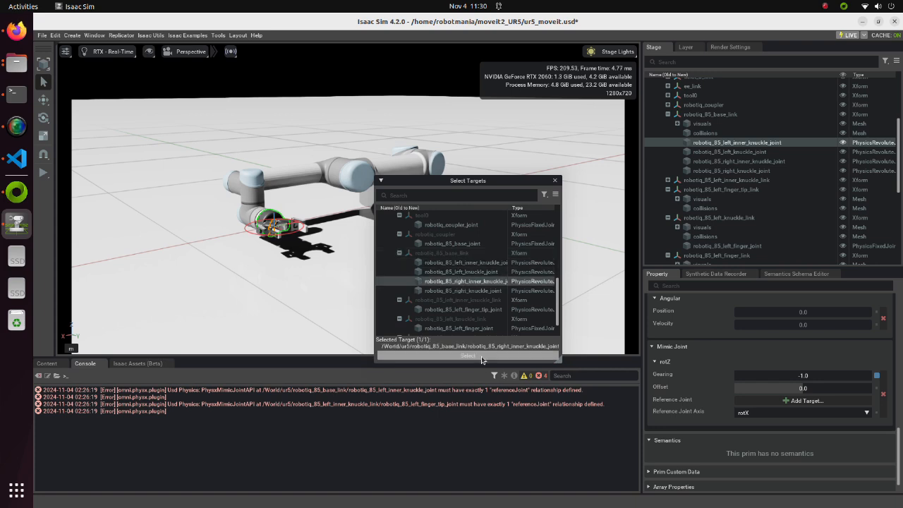
{"action": "left_click", "coordinate": [469, 355]}
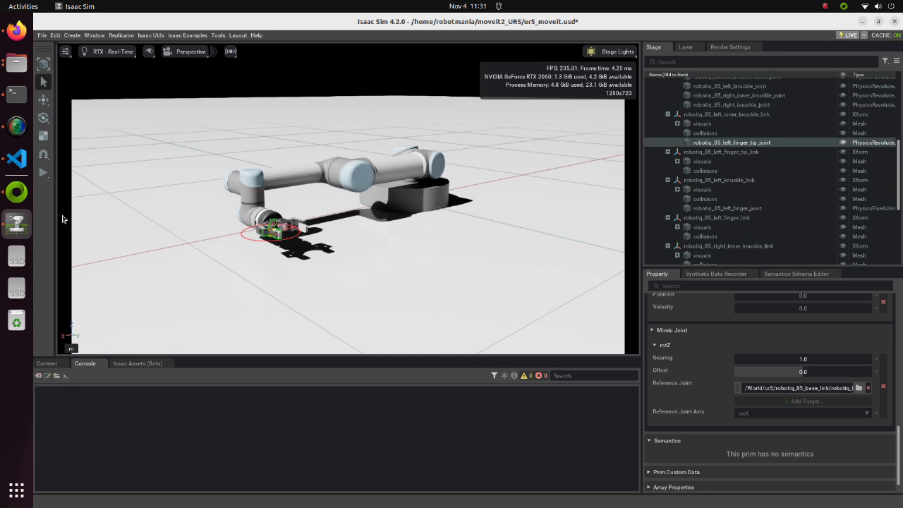
Play and pause the simulation to test the gripper's mimic joints
{"action": "left_click", "coordinate": [43, 173]}
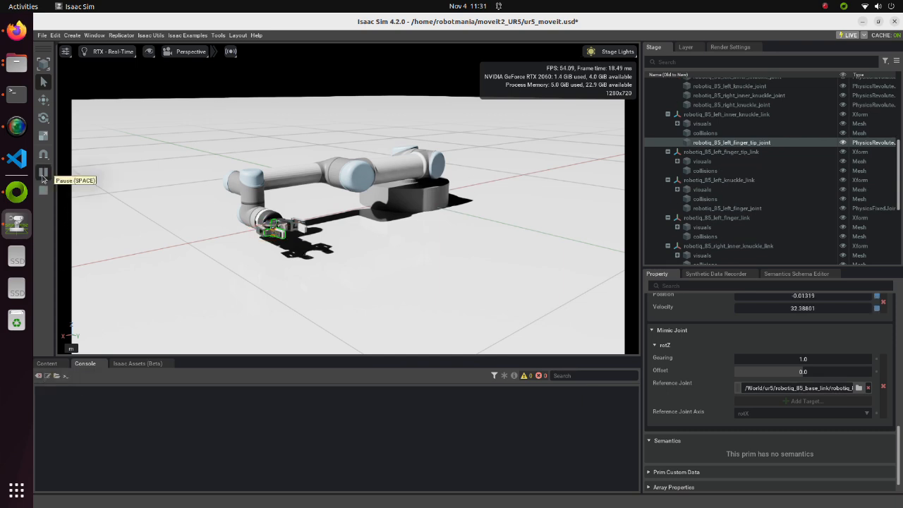
{"action": "left_click", "coordinate": [43, 173]}
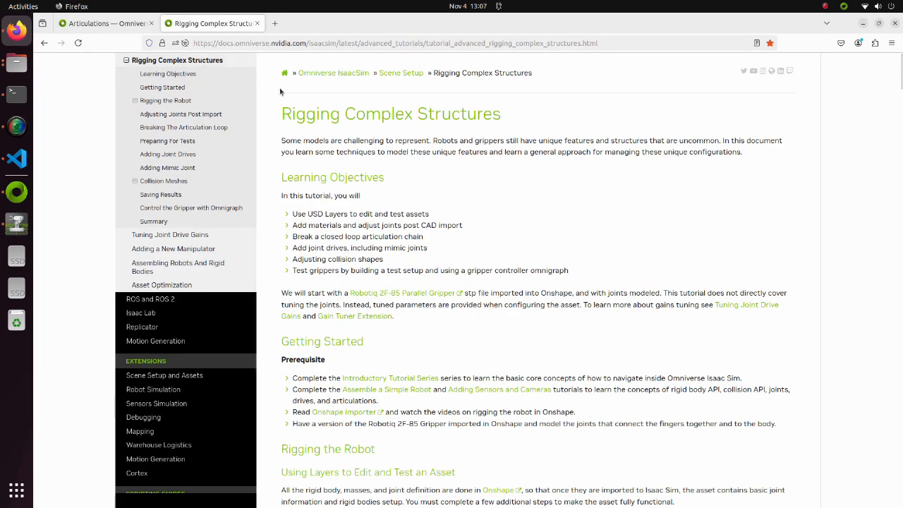
Examine the Robotiq joint diagram in the Rigging Complex Structures documentation and compare it with the gripper links in the Isaac Sim stage
{"action": "scroll", "coordinate": [279, 92], "scroll_direction": "down", "scroll_amount": 10}
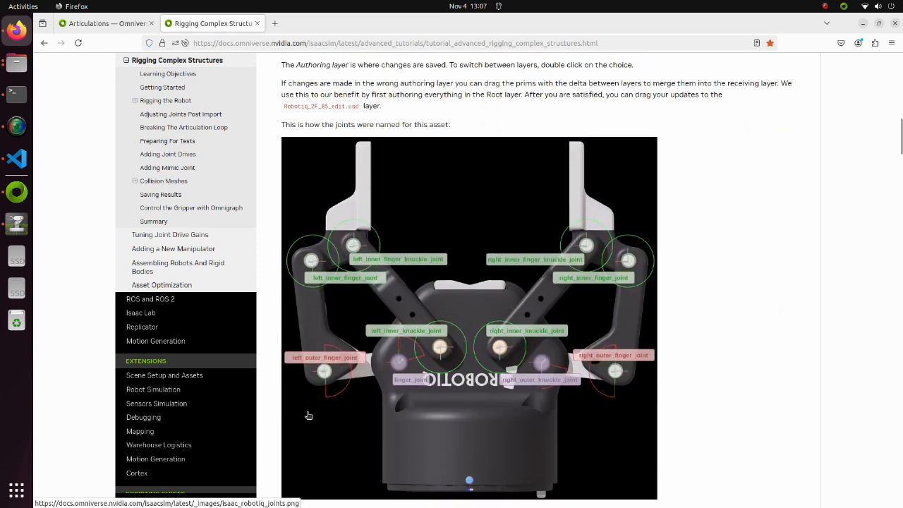
{"action": "scroll", "coordinate": [308, 416], "scroll_direction": "up", "scroll_amount": 10}
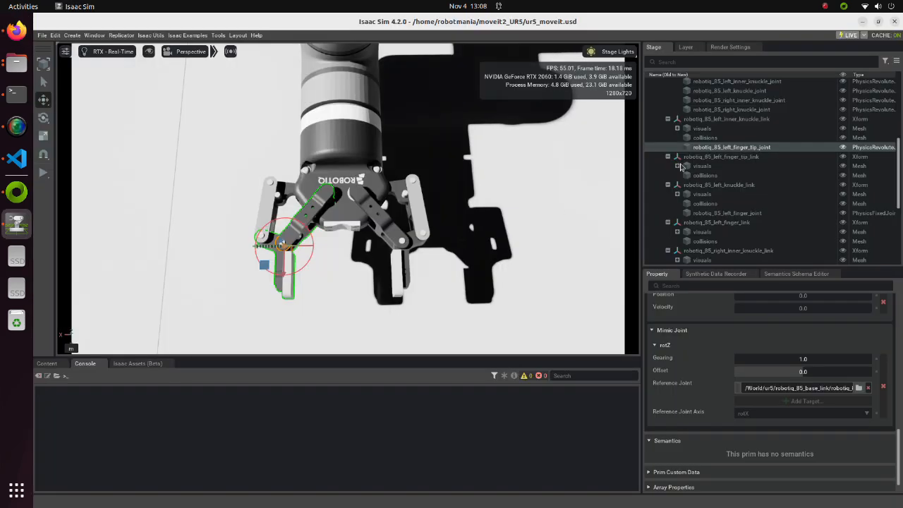
{"action": "scroll", "coordinate": [706, 181], "scroll_direction": "down", "scroll_amount": 5}
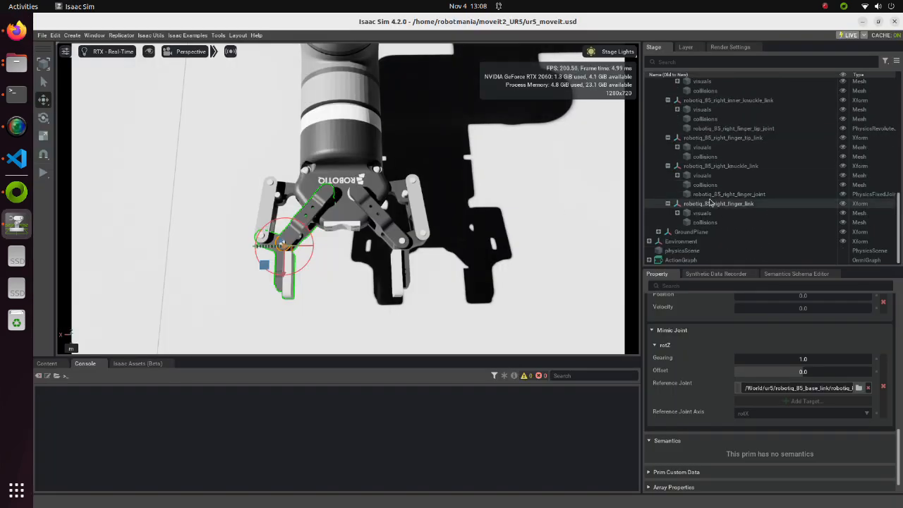
Create a Revolute Joint under robotiq_85_right_finger_link
{"action": "right_click", "coordinate": [711, 204]}
{"action": "mouse_move", "coordinate": [811, 222]}
{"action": "mouse_move", "coordinate": [849, 307]}
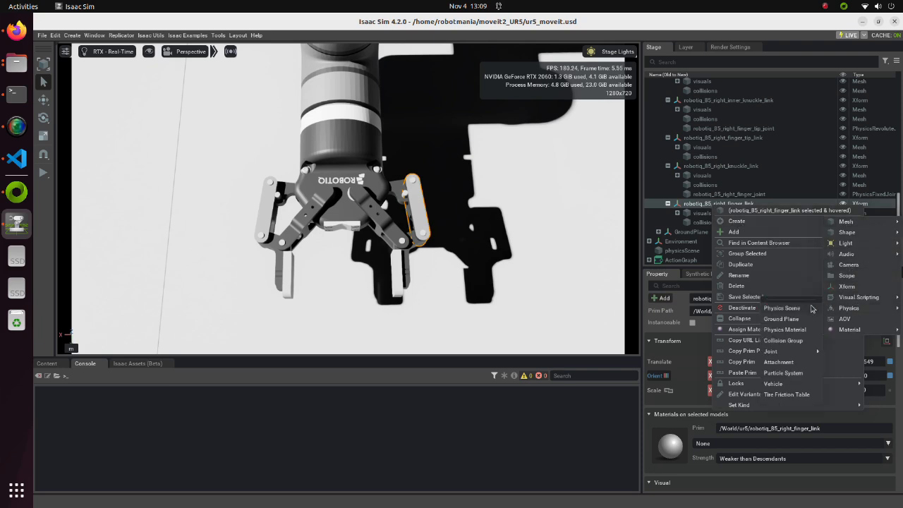
{"action": "mouse_move", "coordinate": [783, 352]}
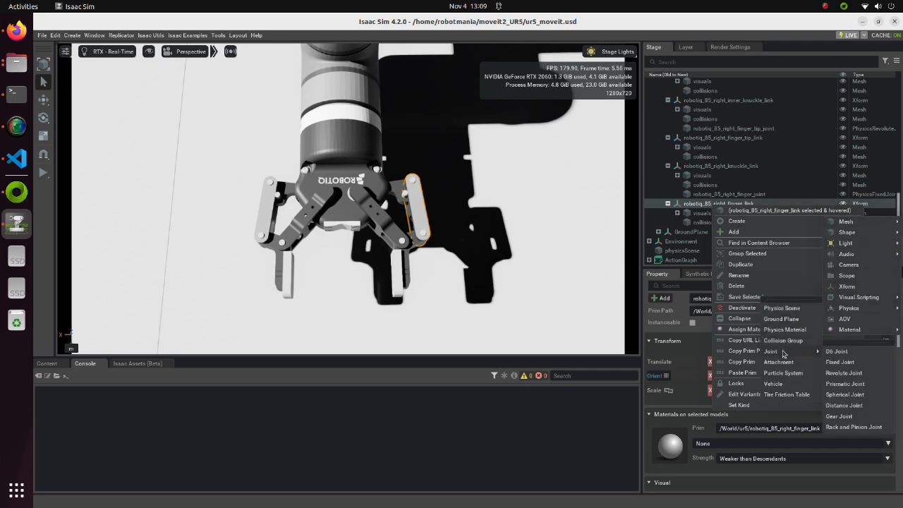
{"action": "left_click", "coordinate": [840, 373]}
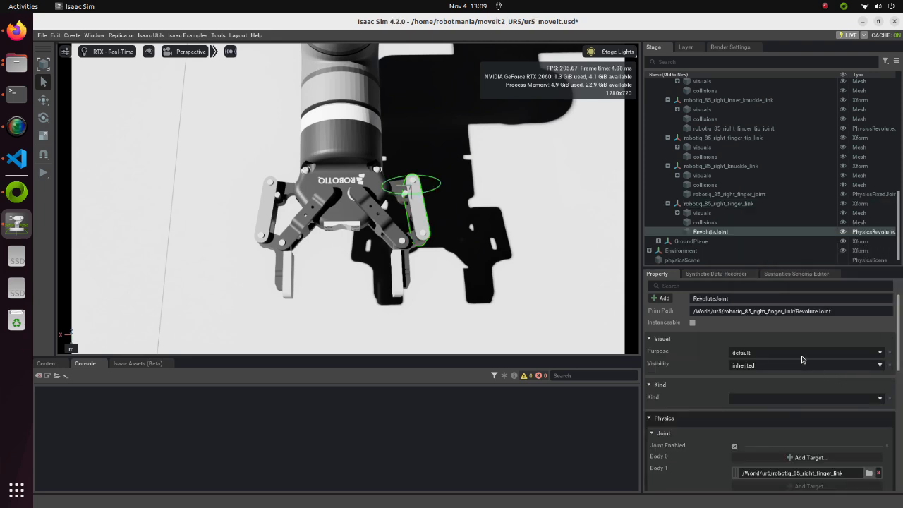
Set Body 0 of the right finger link's revolute joint to robotiq_85_right_finger_tip_link
{"action": "scroll", "coordinate": [801, 359], "scroll_direction": "down", "scroll_amount": 3}
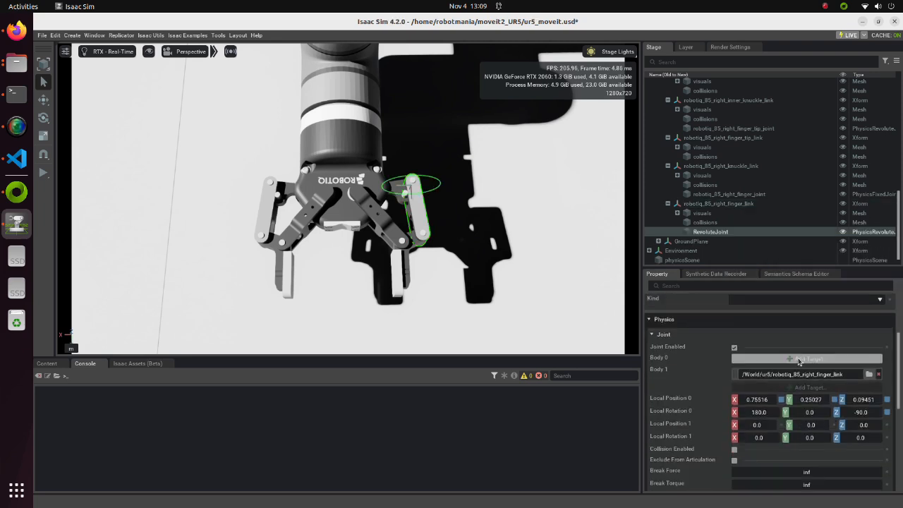
{"action": "left_click", "coordinate": [798, 360]}
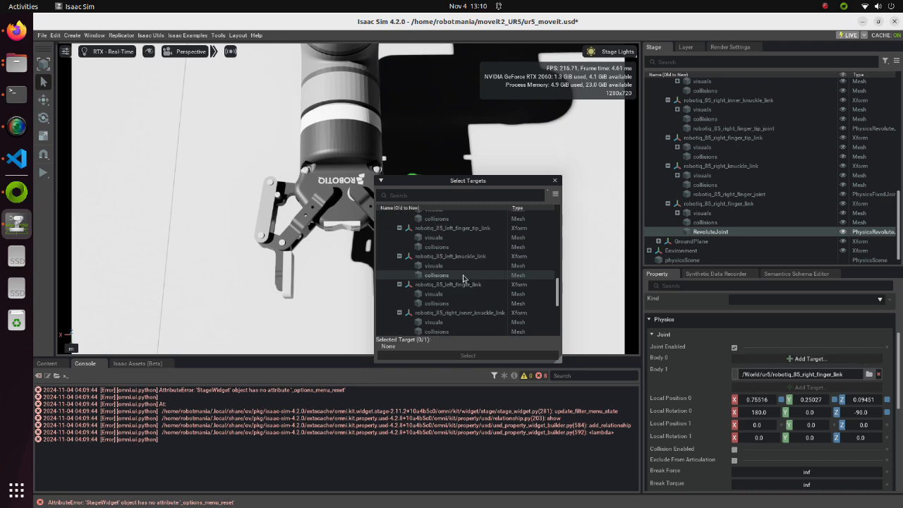
{"action": "scroll", "coordinate": [463, 278], "scroll_direction": "down", "scroll_amount": 1}
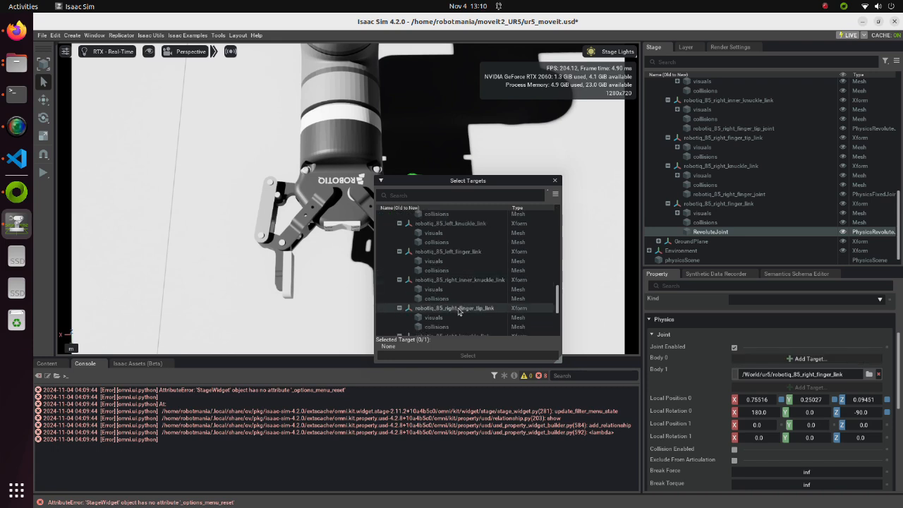
{"action": "left_click", "coordinate": [459, 309]}
{"action": "left_click", "coordinate": [472, 355]}
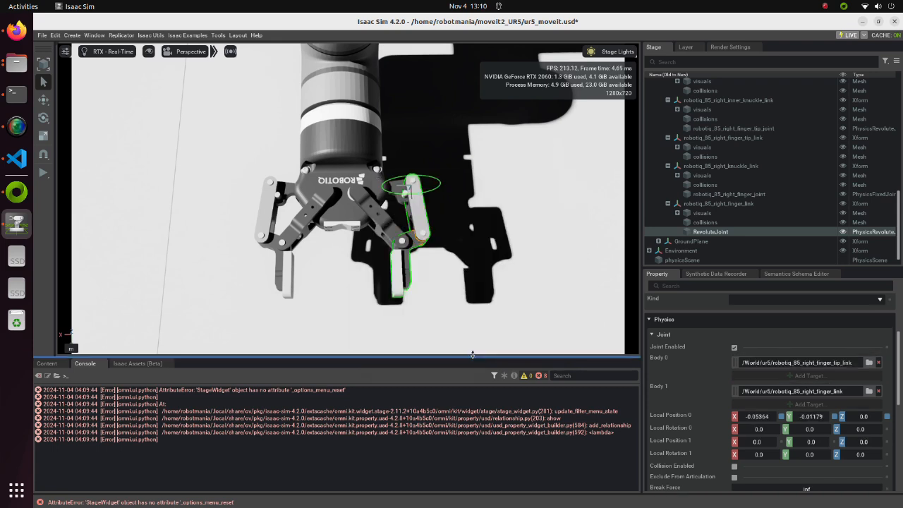
Set the rotation axis of the right finger link's revolute joint to Z and reselect the joint to refresh its display
{"action": "scroll", "coordinate": [693, 355], "scroll_direction": "down", "scroll_amount": 1}
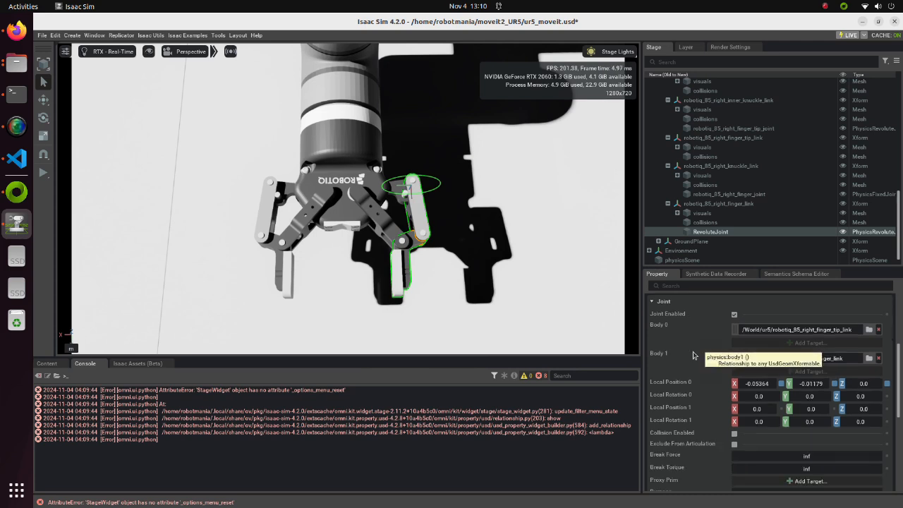
{"action": "scroll", "coordinate": [693, 355], "scroll_direction": "down", "scroll_amount": 2}
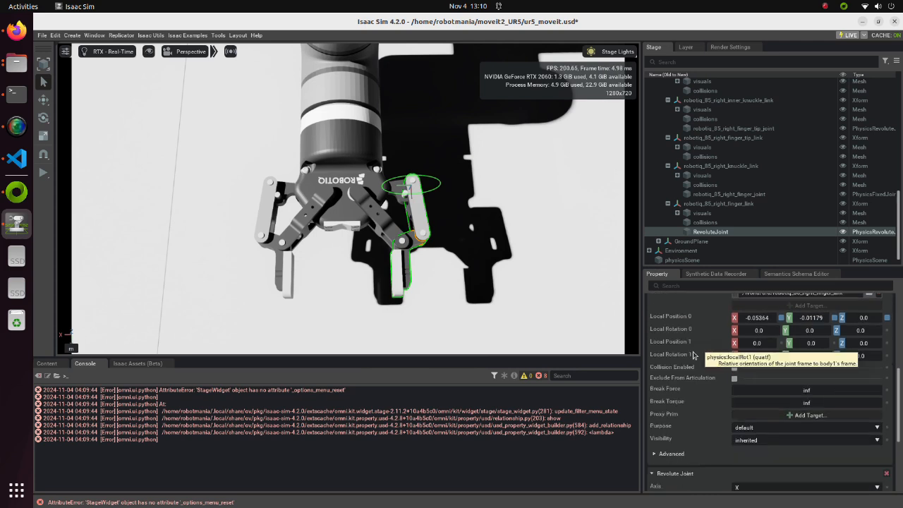
{"action": "scroll", "coordinate": [693, 355], "scroll_direction": "down", "scroll_amount": 2}
{"action": "left_click", "coordinate": [749, 424]}
{"action": "left_click", "coordinate": [751, 452]}
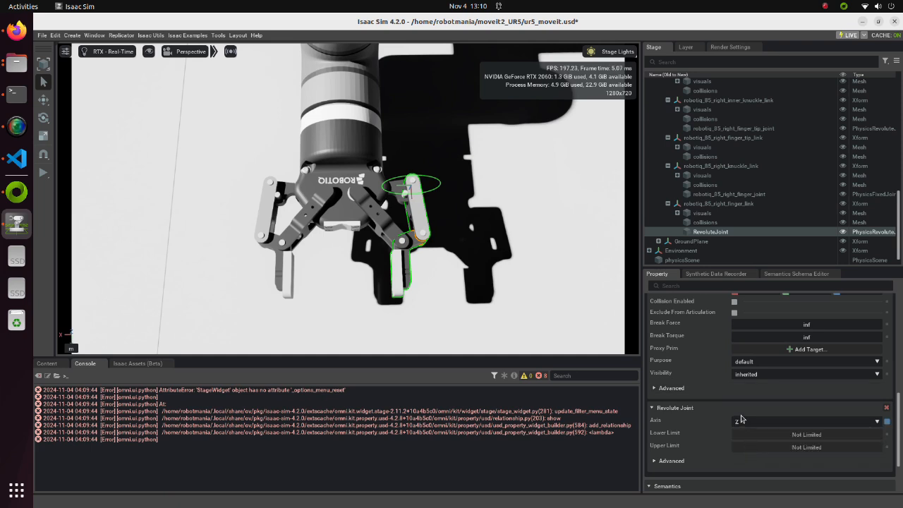
{"action": "left_click", "coordinate": [704, 222]}
{"action": "left_click", "coordinate": [702, 232]}
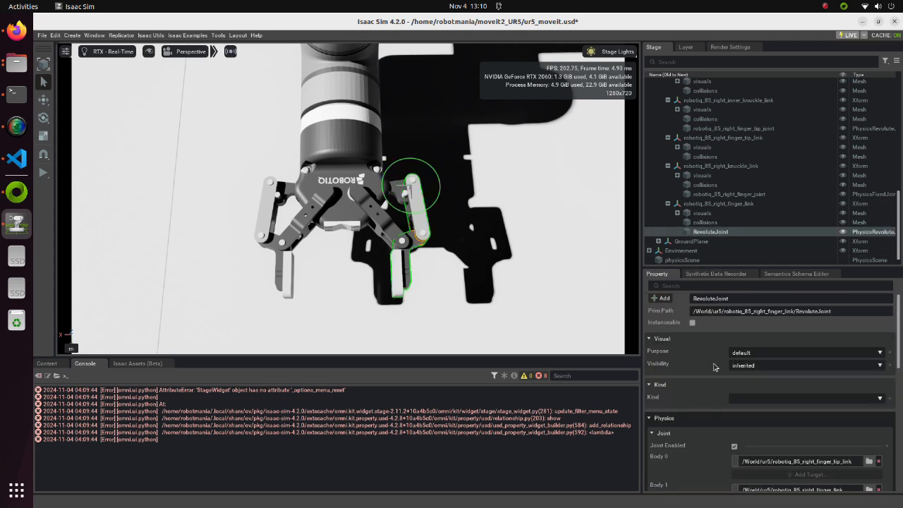
Exclude the right finger link's revolute joint from the articulation
{"action": "scroll", "coordinate": [726, 404], "scroll_direction": "down", "scroll_amount": 2}
{"action": "scroll", "coordinate": [727, 404], "scroll_direction": "down", "scroll_amount": 3}
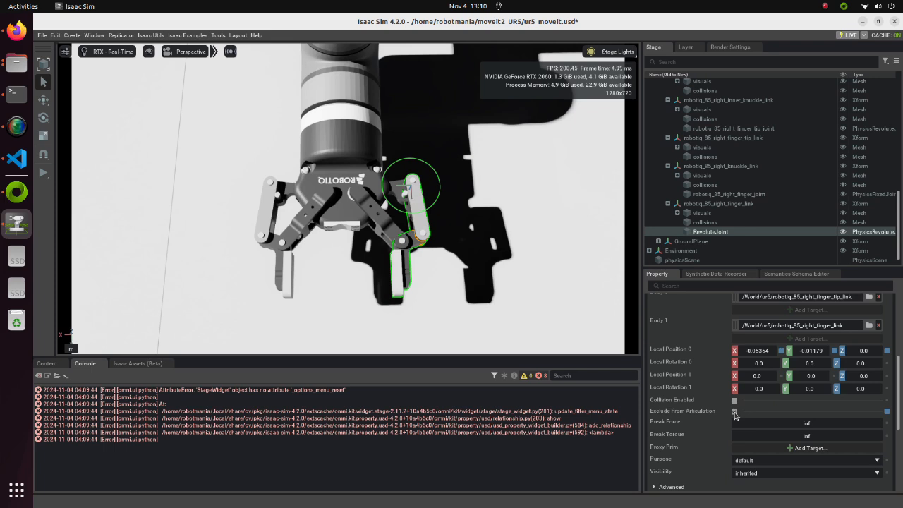
{"action": "left_click", "coordinate": [734, 412]}
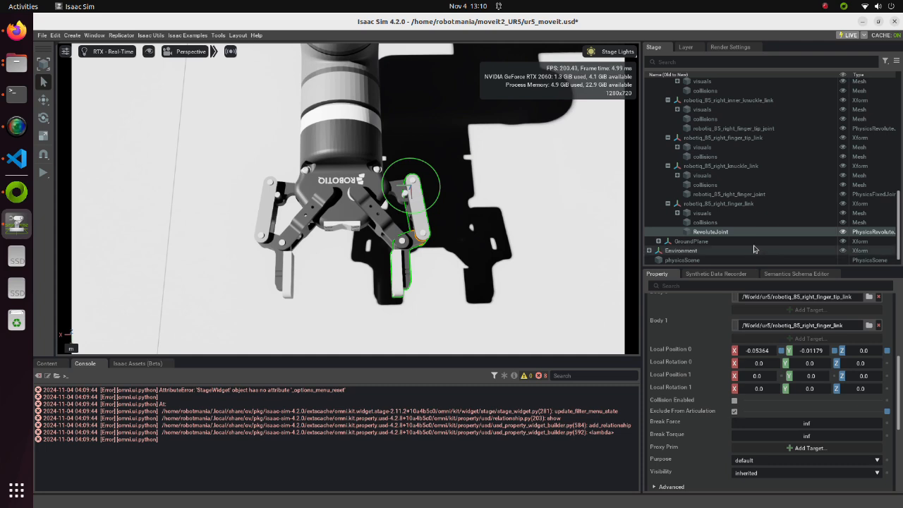
{"action": "scroll", "coordinate": [753, 249], "scroll_direction": "up", "scroll_amount": 3}
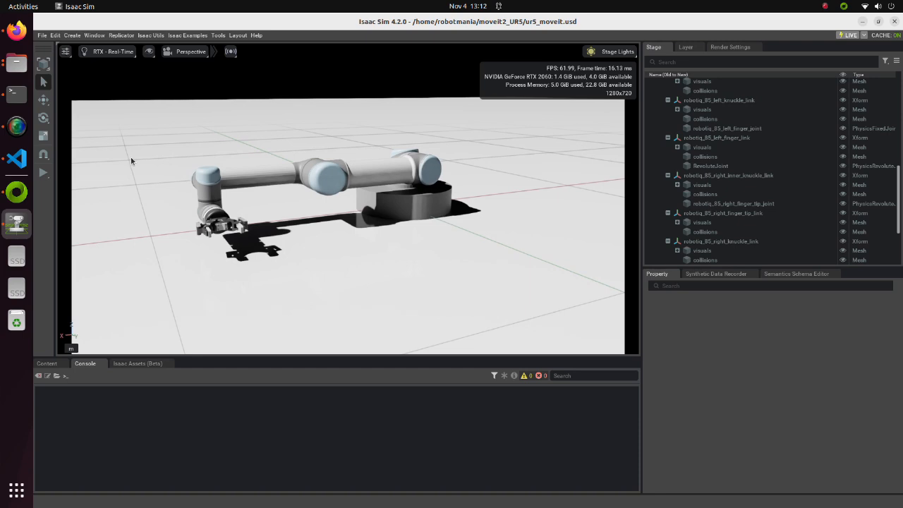
Play the simulation and source moveit2_UR5/install/setup.bash in a new terminal window
{"action": "left_click", "coordinate": [43, 175]}
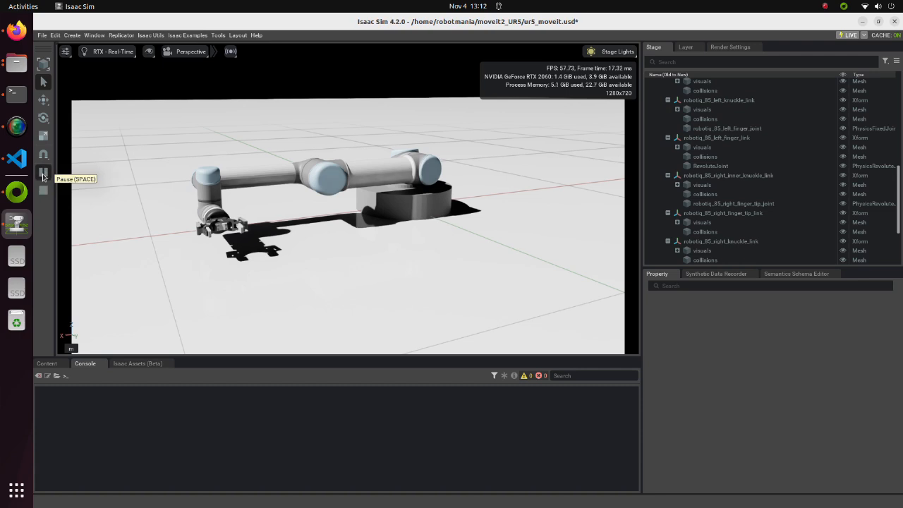
{"action": "right_click", "coordinate": [17, 99]}
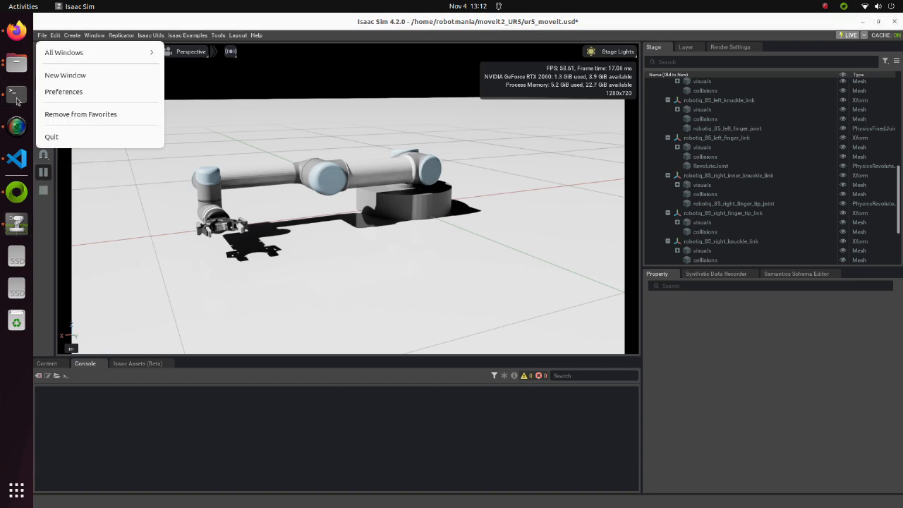
{"action": "left_click", "coordinate": [54, 77]}
{"action": "type", "text": "source moveit2_UR5/install/setup.bash"}
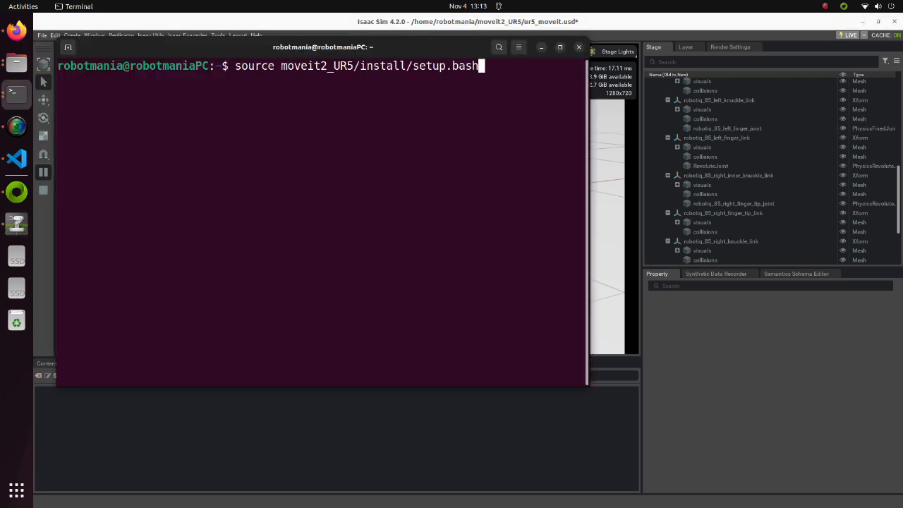
{"action": "key", "text": "Return"}
Launch MoveIt with RViz through ros2 launch, using the ur5_moveit_config package's launch file whose name starts with "de"
{"action": "type", "text": "ros2 launch ur"}
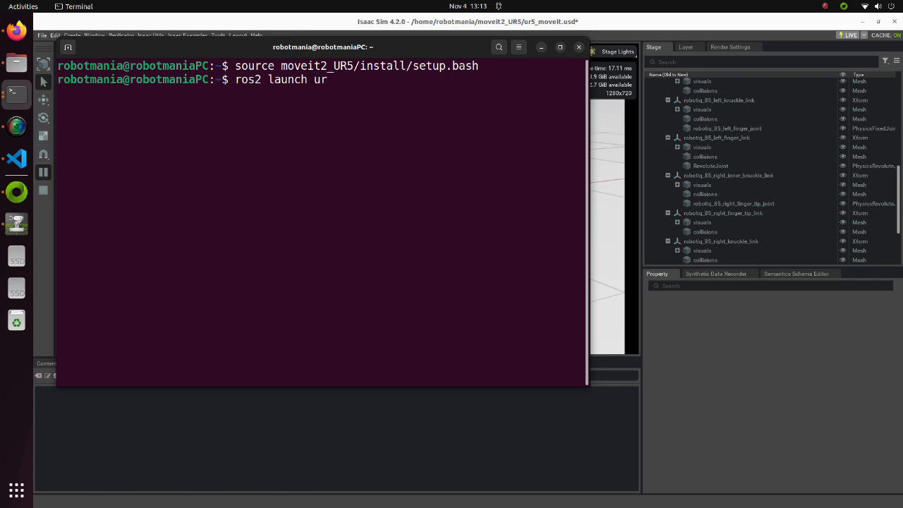
{"action": "type", "text": "5_moveit_config de"}
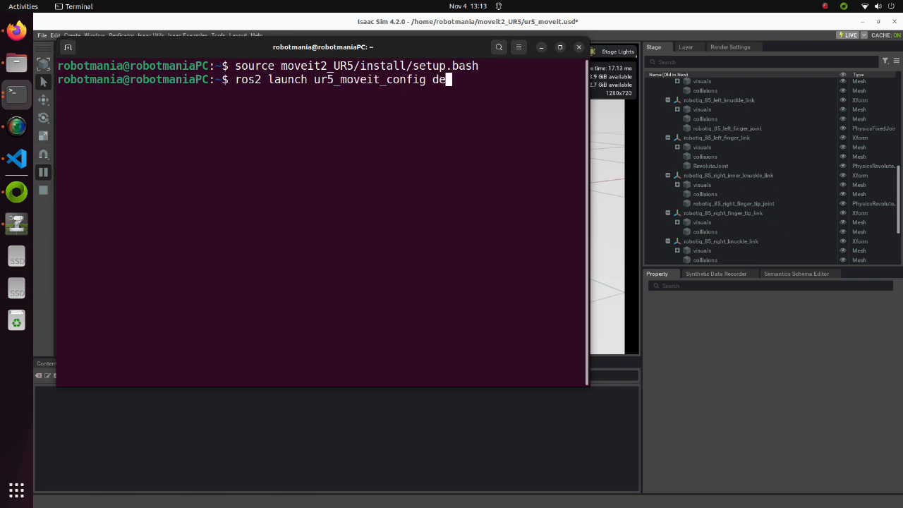
{"action": "key", "text": "Tab"}
{"action": "key", "text": "Return"}
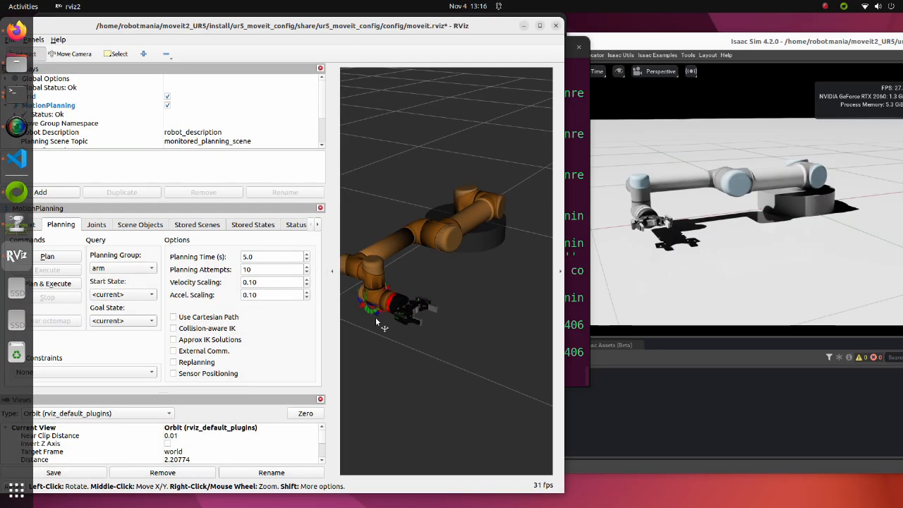
In RViz, raise the arm's goal pose with the gripper pointing down, and plan and execute the motion
{"action": "left_click_drag", "start_coordinate": [395, 304], "coordinate": [383, 208]}
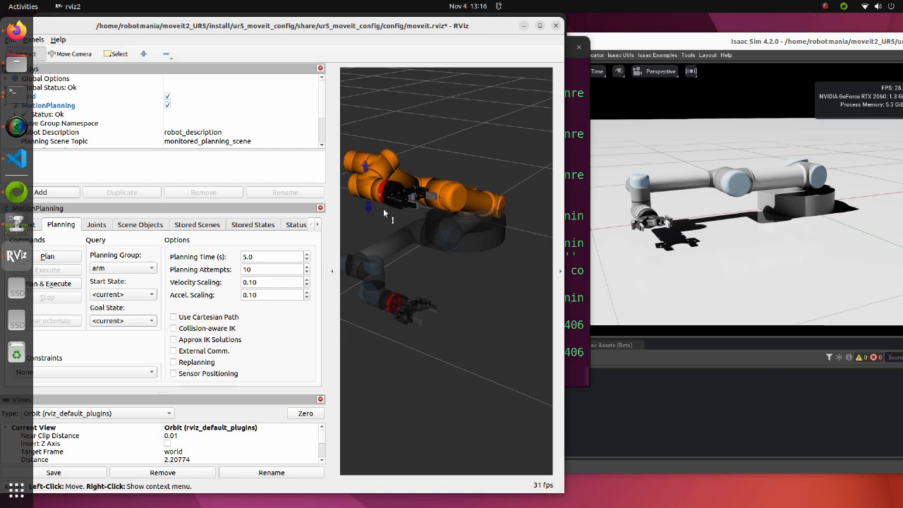
{"action": "left_click_drag", "start_coordinate": [373, 172], "coordinate": [379, 198]}
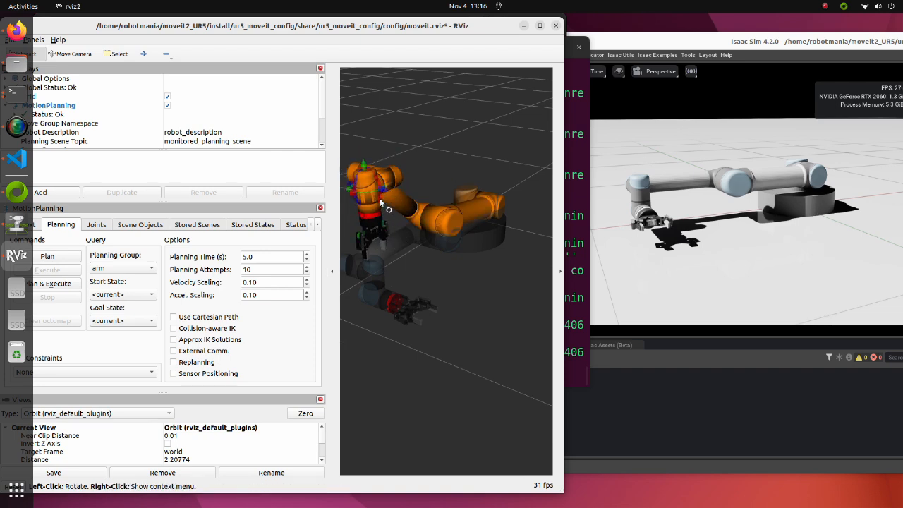
{"action": "left_click", "coordinate": [51, 285]}
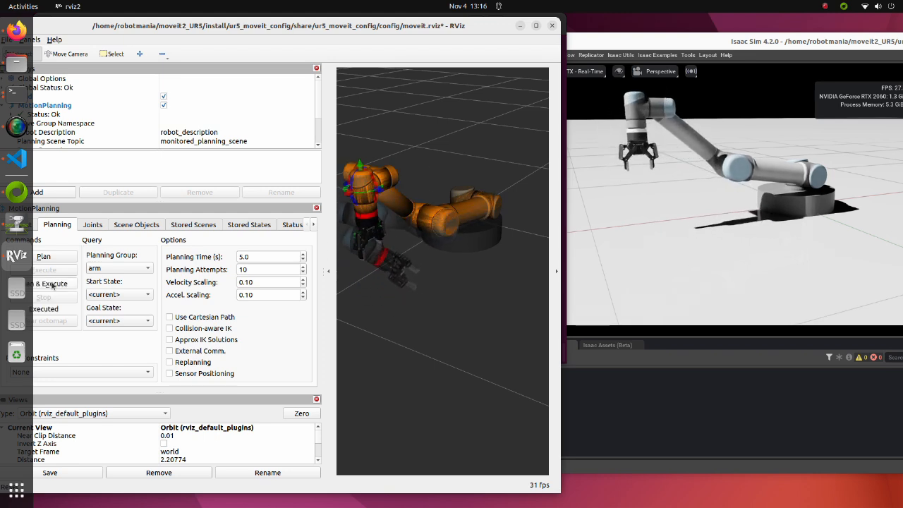
Switch the planning group to gripper, set the goal state to close, and plan and execute the motion
{"action": "left_click", "coordinate": [108, 269]}
{"action": "left_click", "coordinate": [121, 280]}
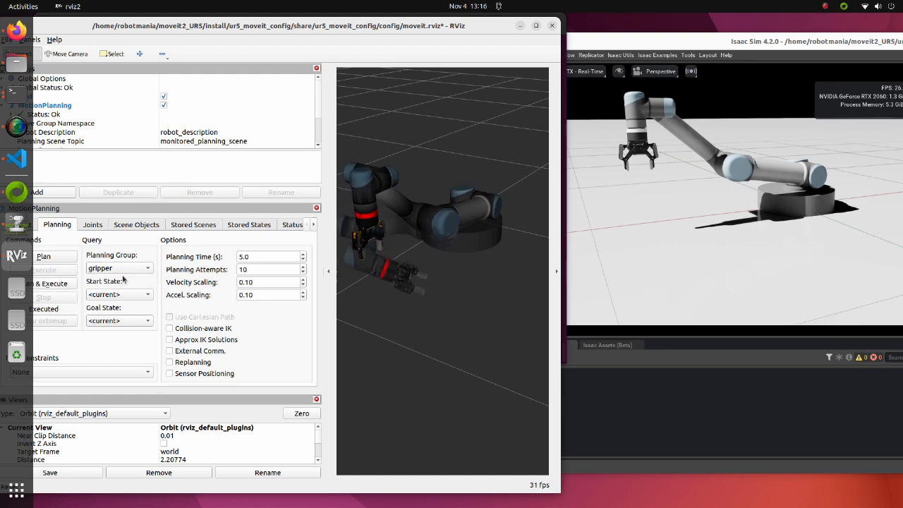
{"action": "left_click", "coordinate": [143, 319]}
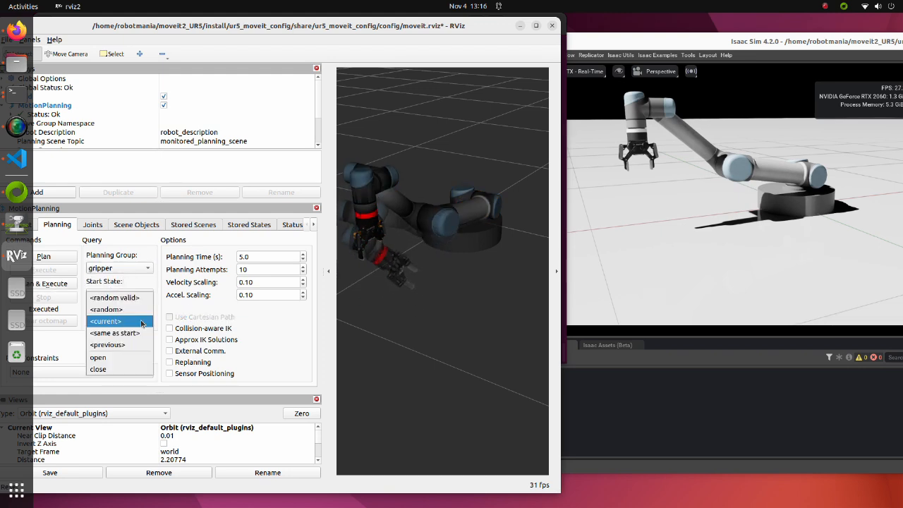
{"action": "left_click", "coordinate": [125, 370]}
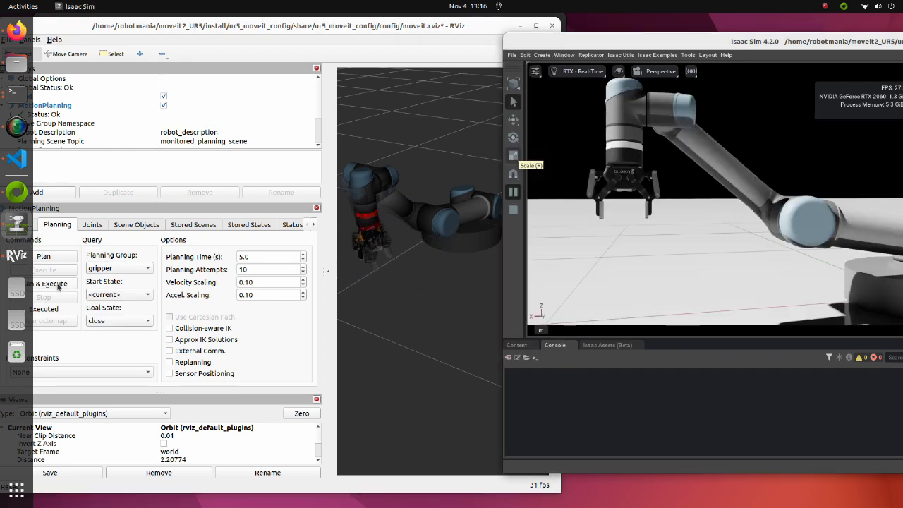
{"action": "left_click", "coordinate": [58, 284]}
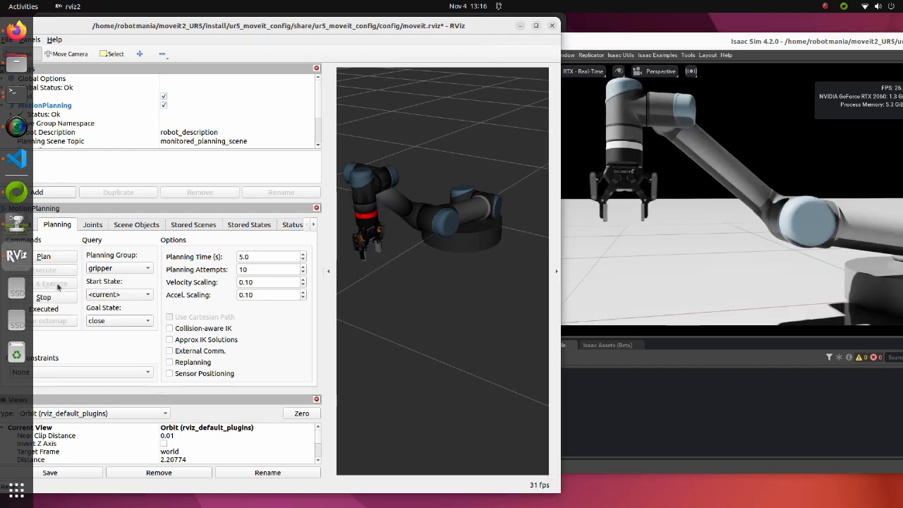